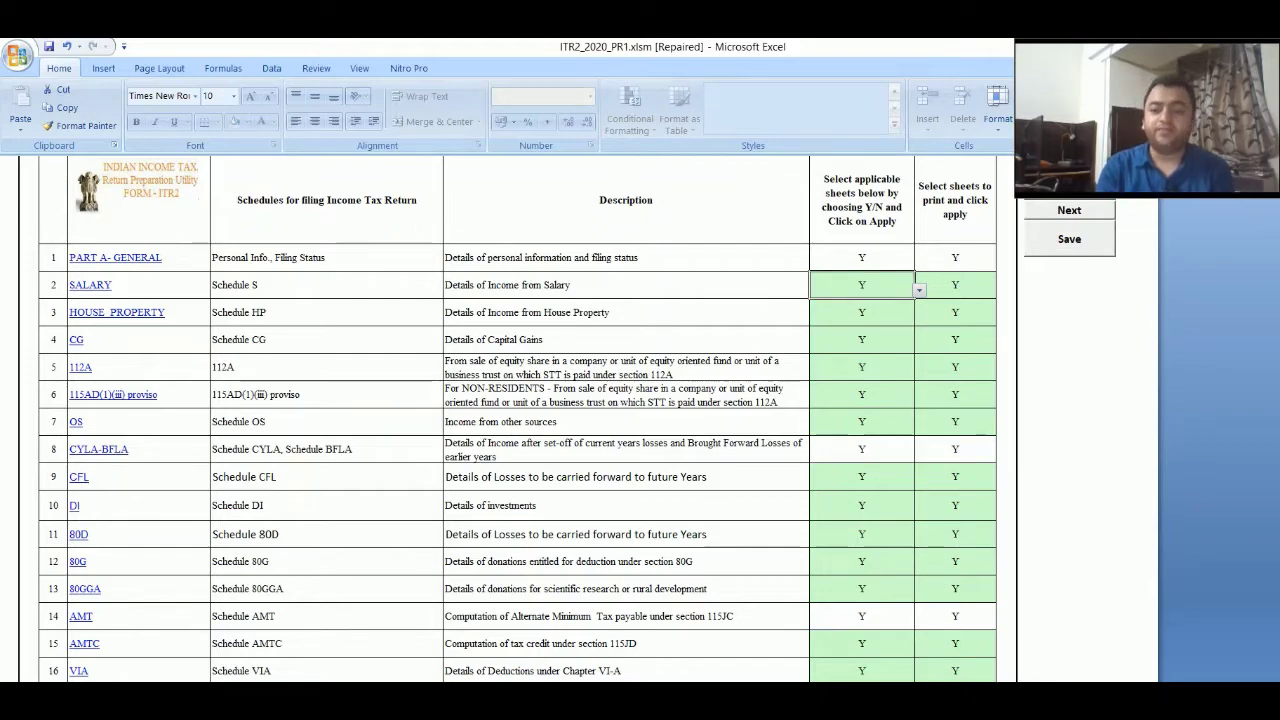
Step: Look over the full list of ITR-2 schedules down to the instructions, then return to the Schedule S row
scroll(517, 418, down, 1)
scroll(517, 418, down, 4)
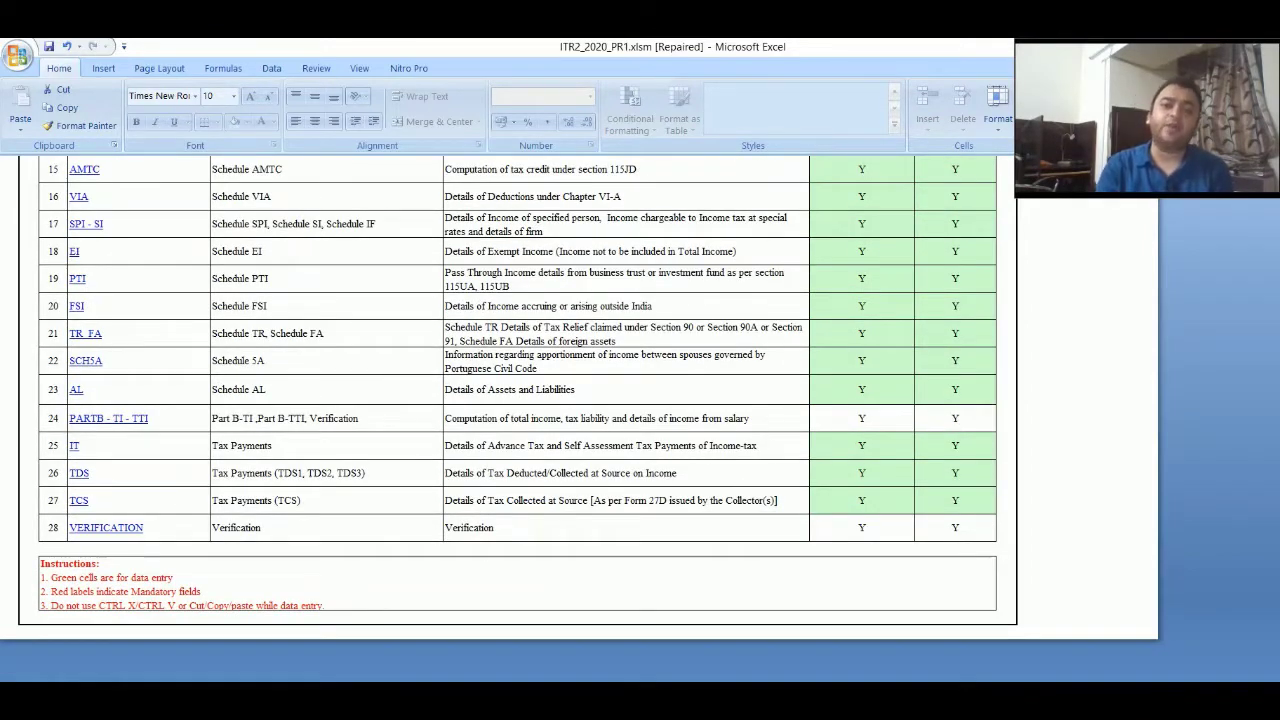
scroll(517, 418, up, 5)
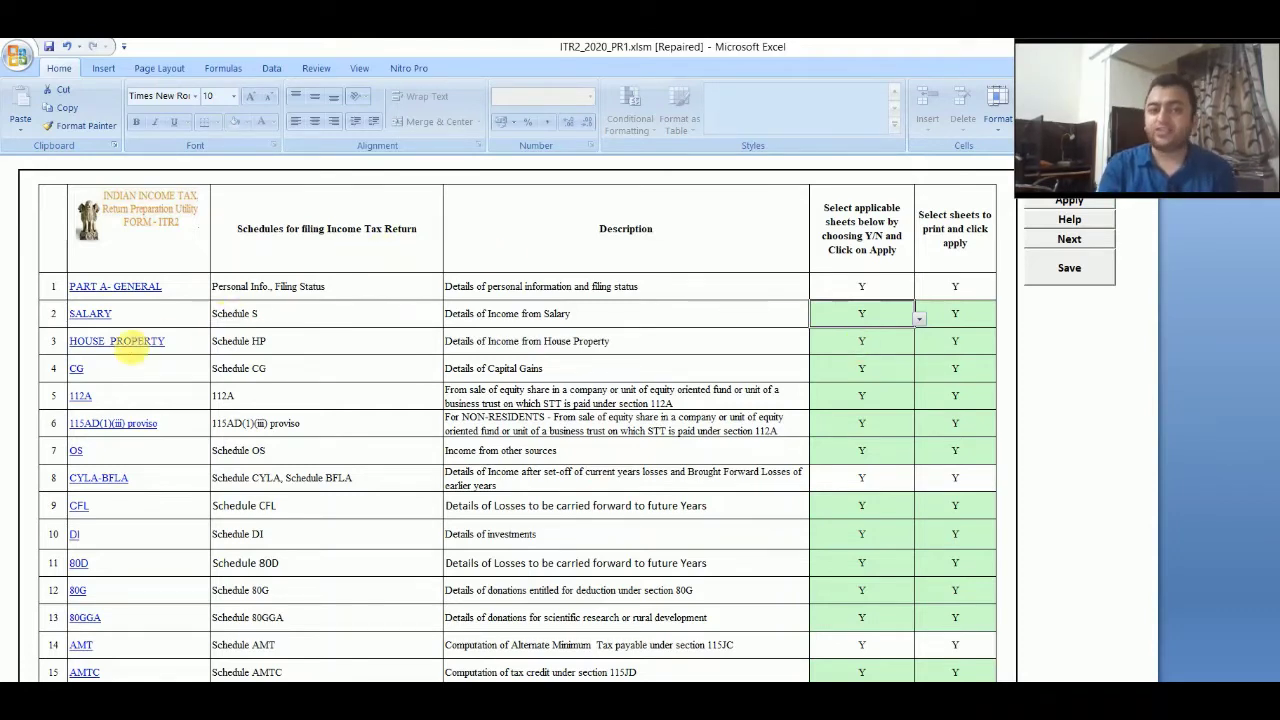
click(245, 324)
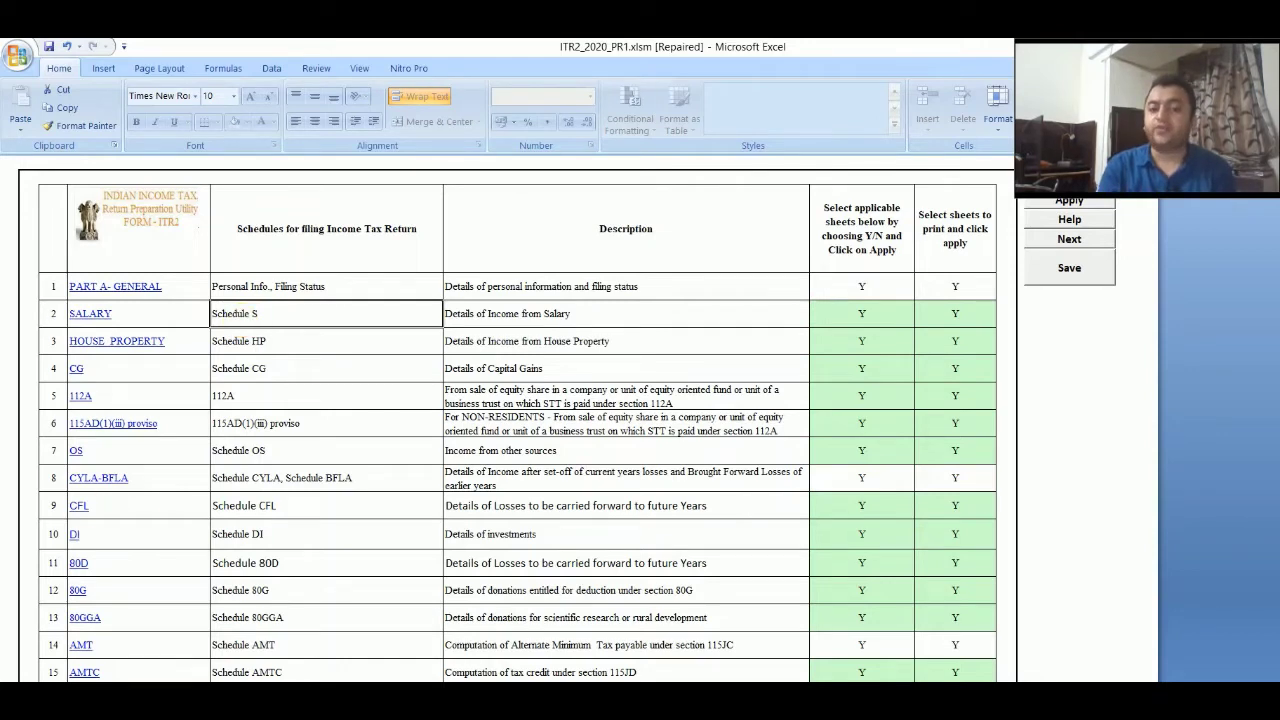
key(alt+Tab)
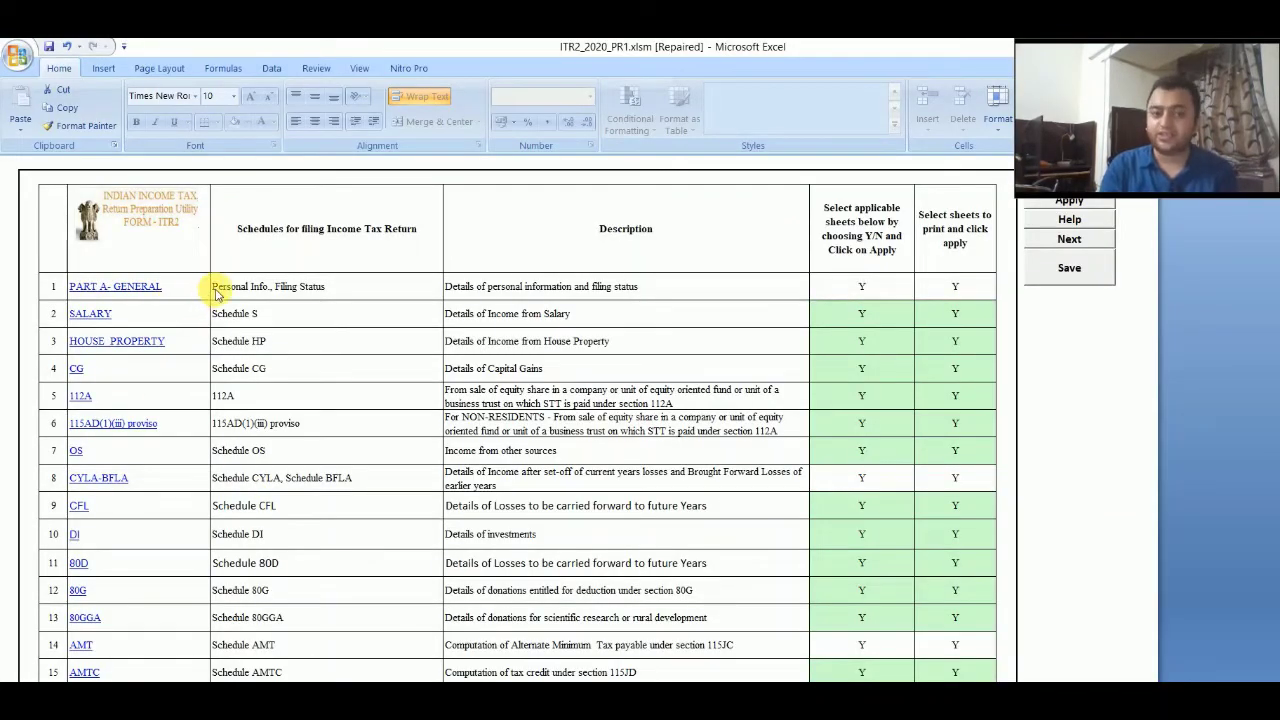
Step: Go through the schedule list row by row from SALARY to AMT, reading each schedule's description
click(322, 314)
key(Left)
key(Down)
key(Down)
key(Down)
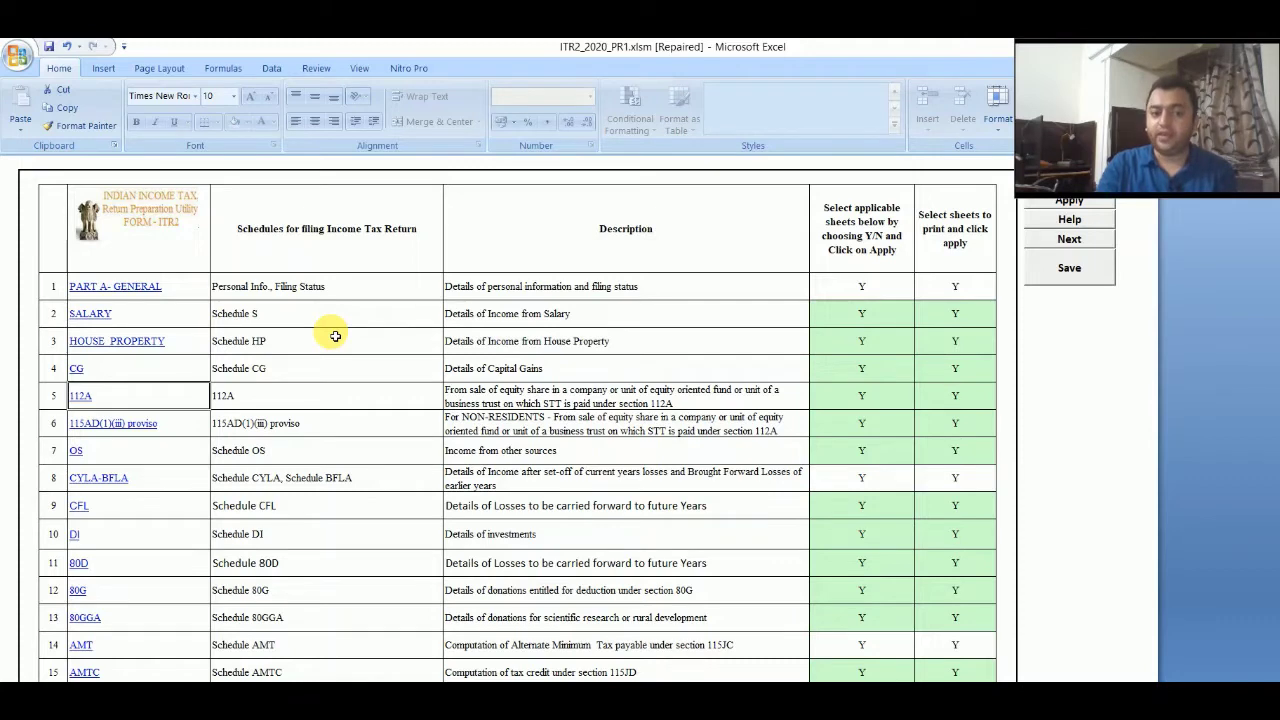
key(Down)
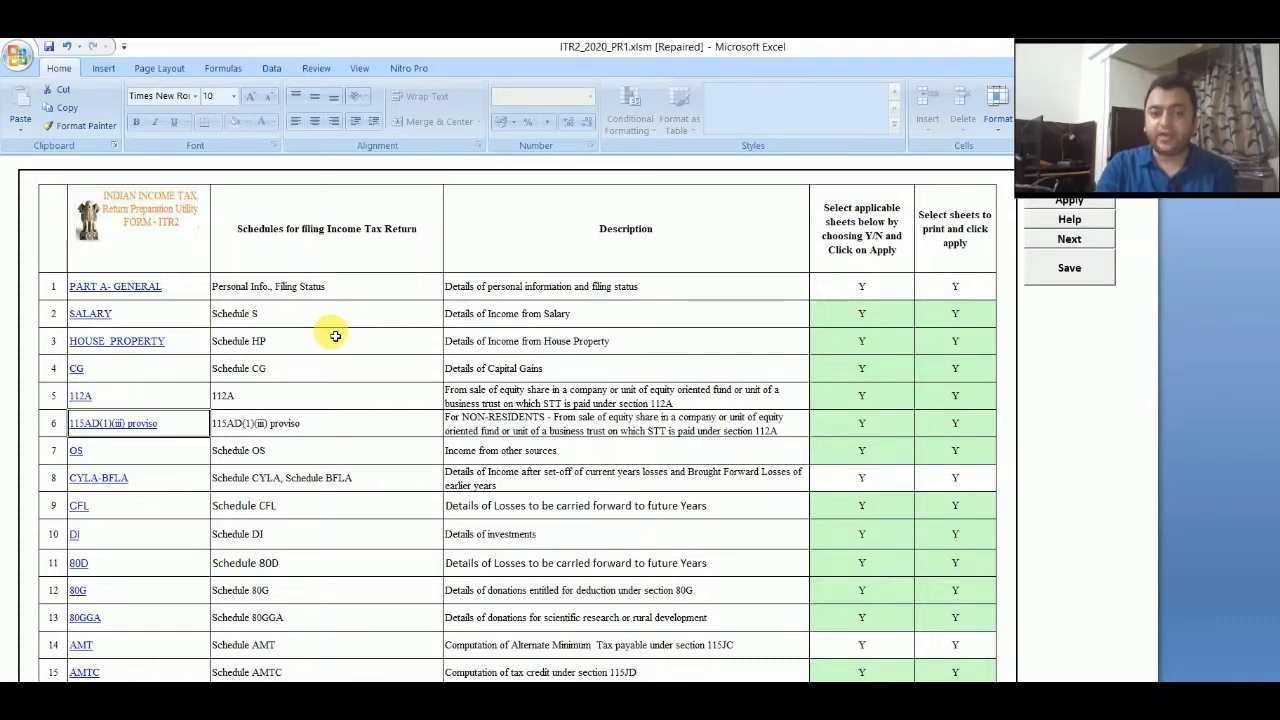
key(Down)
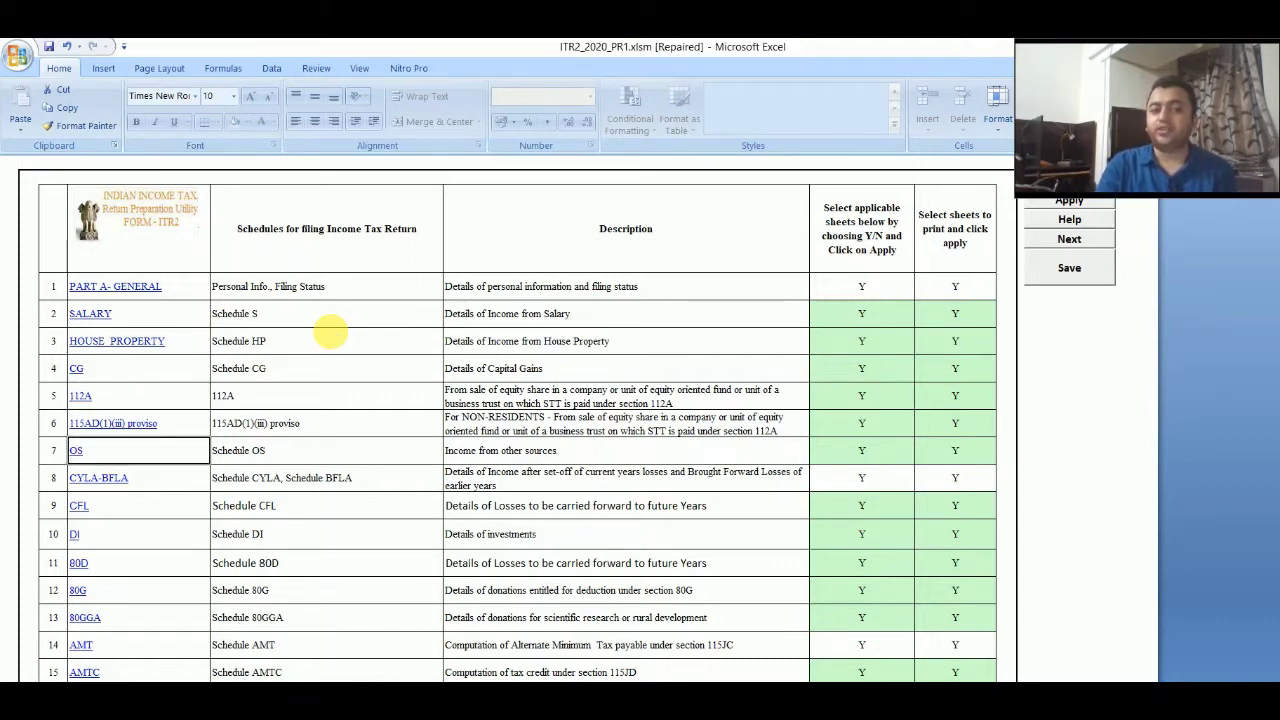
key(Down)
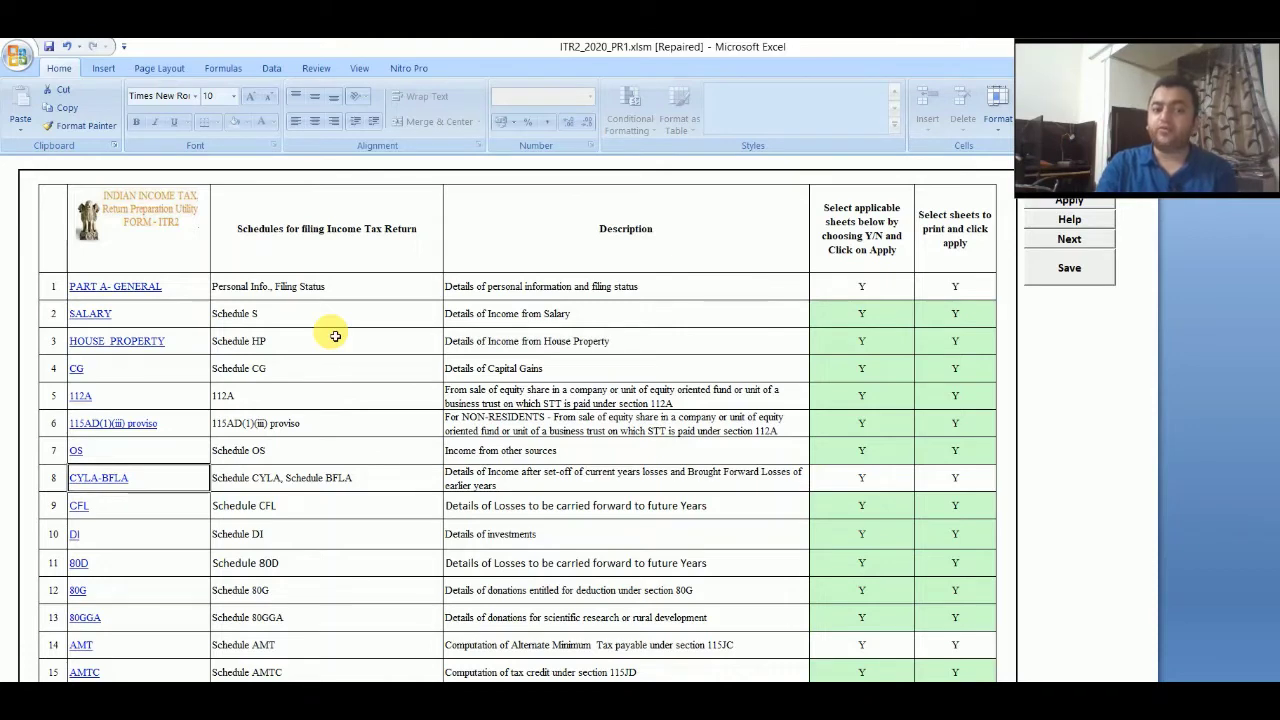
key(Down)
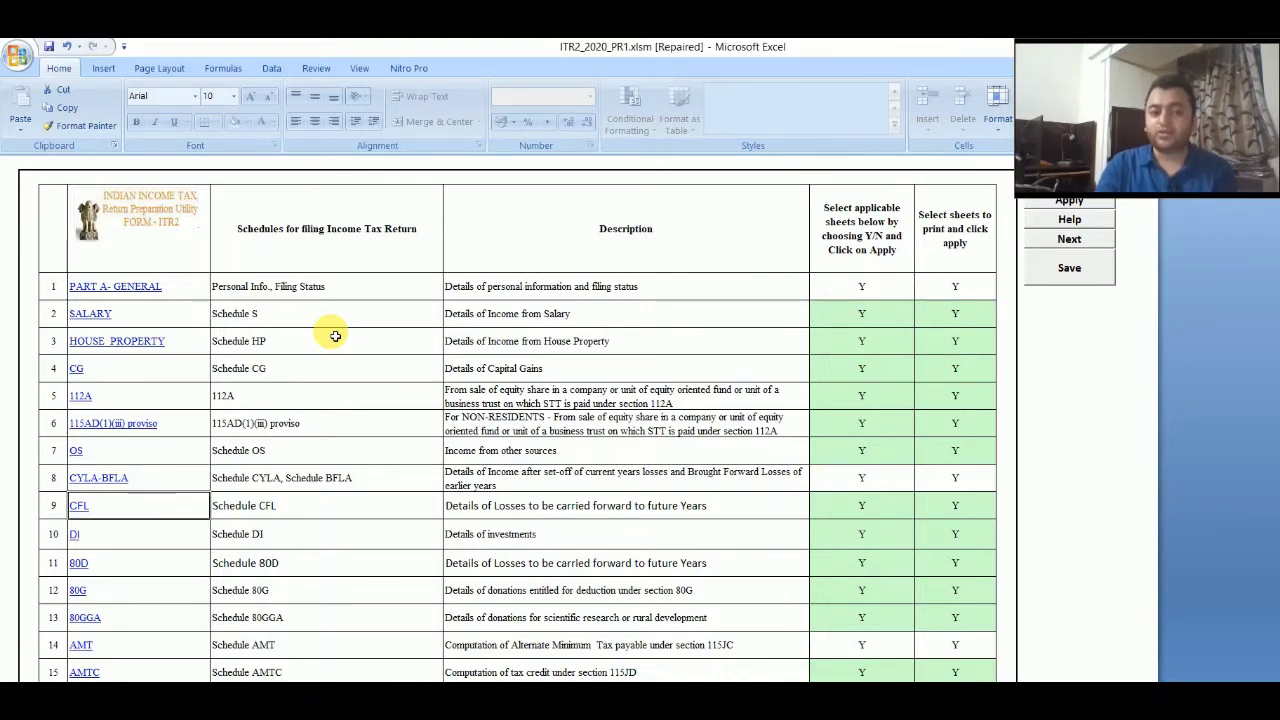
key(Down)
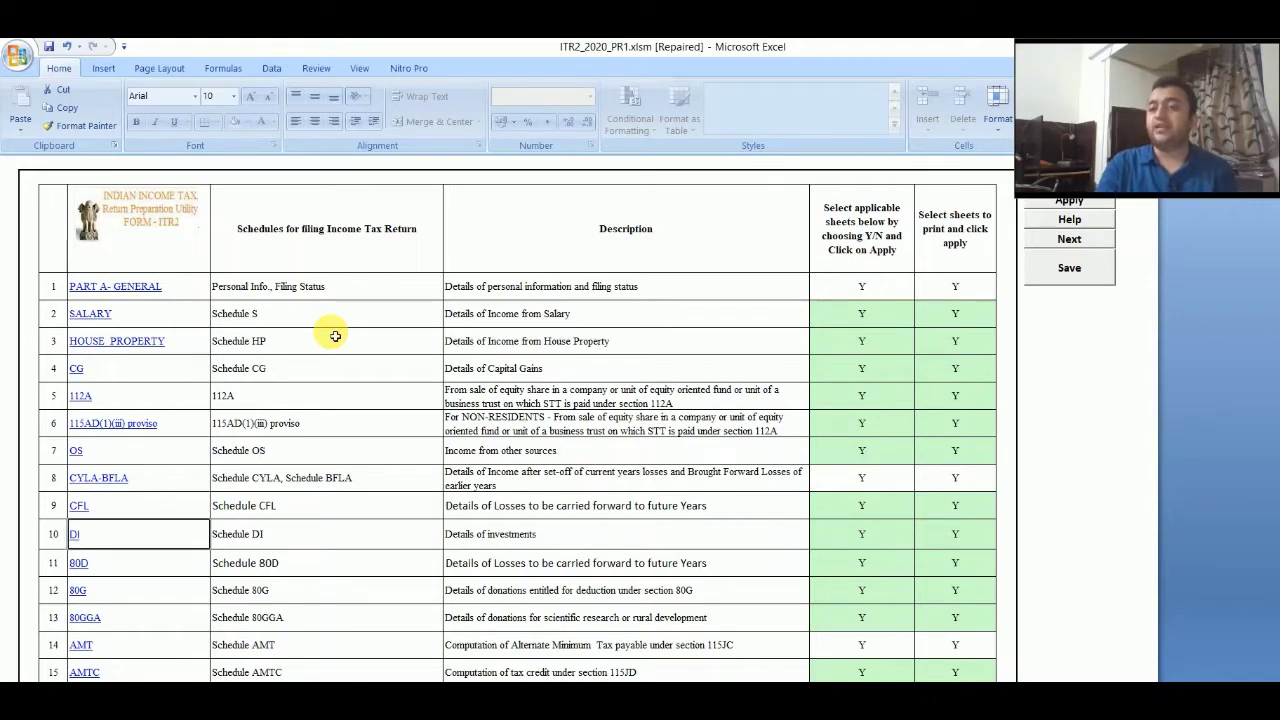
key(Down)
key(Down)
key(Down)
key(Down)
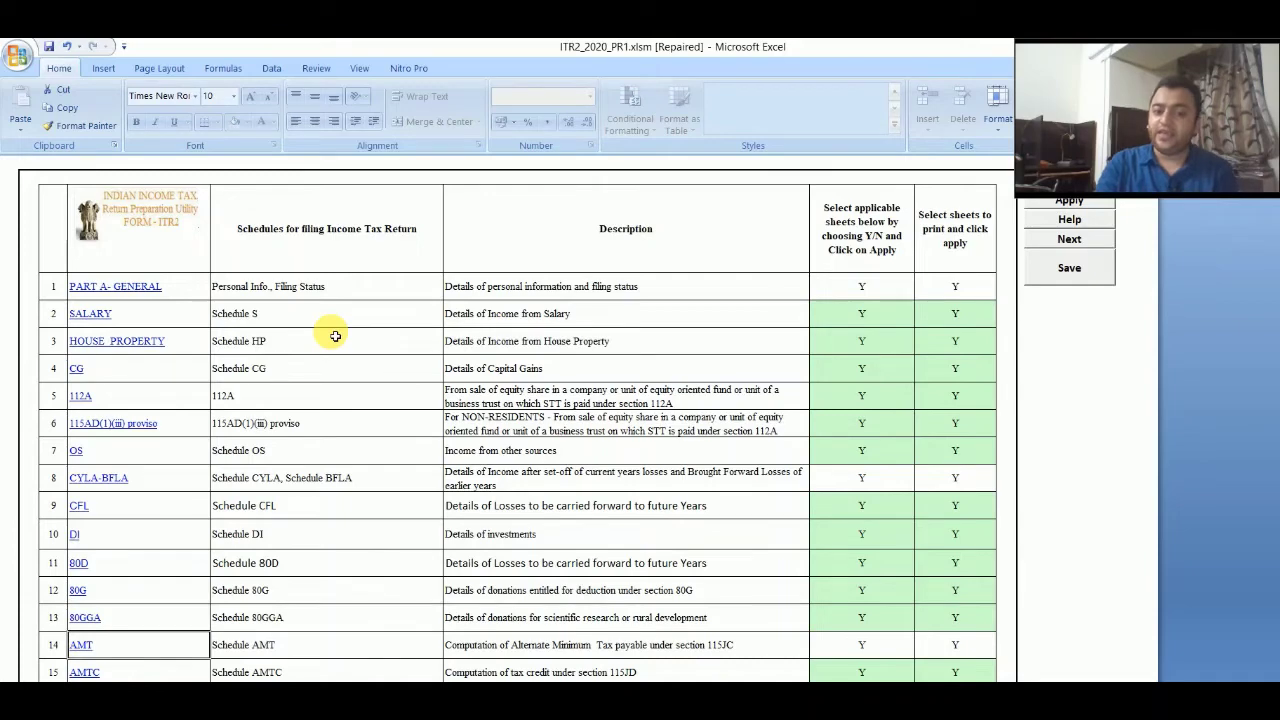
Step: Skim the schedule list from AMTC down to IT and return to the VIA row for Chapter VI-A deductions
key(Down)
key(Down)
key(Down)
key(Down)
key(Down)
key(Down)
key(Down)
key(Down)
key(Down)
key(Down)
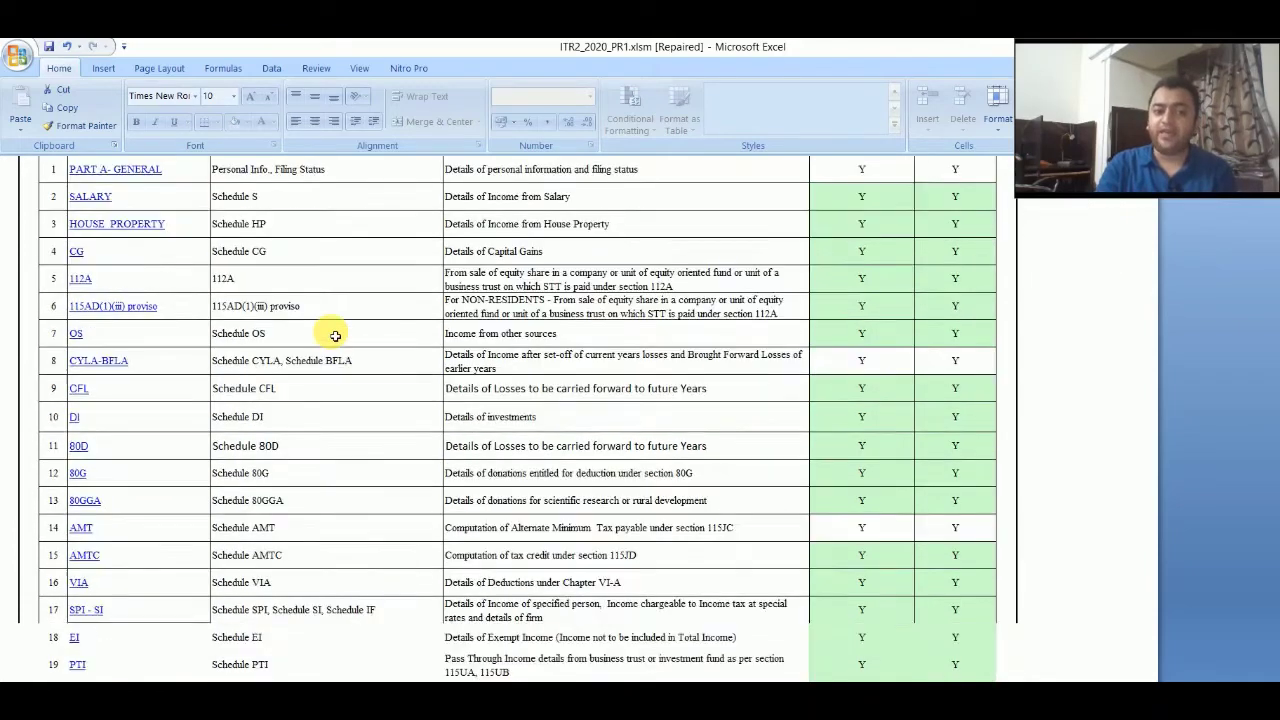
key(Down)
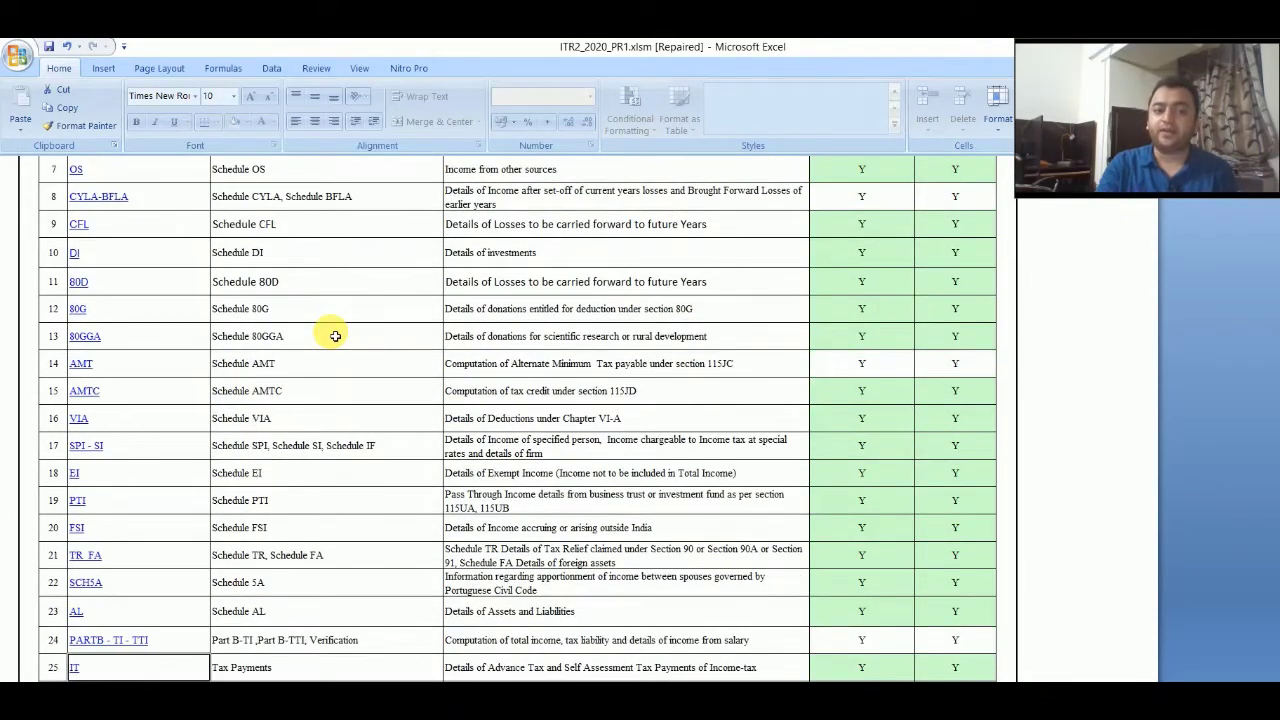
key(Up)
key(Up)
key(Up)
key(Up)
key(Up)
key(Up)
key(Up)
key(Up)
key(Up)
key(Up)
key(Down)
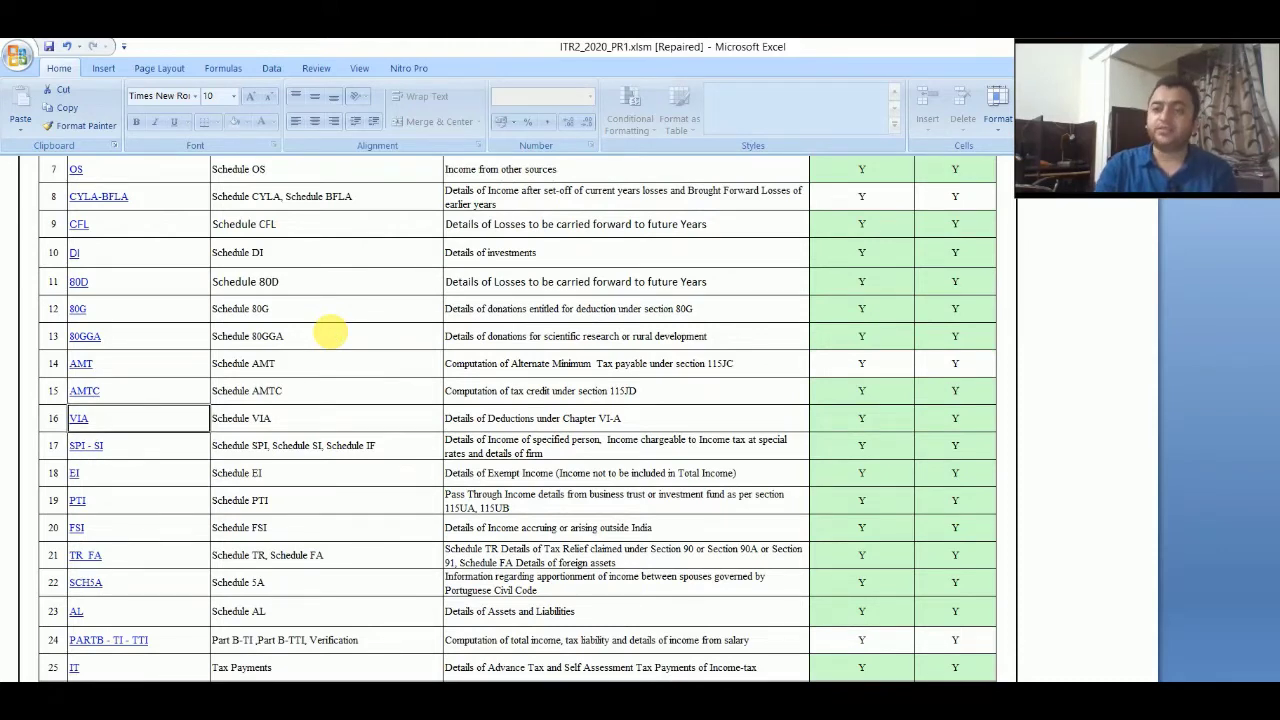
Step: Examine the descriptions of the schedules from SPI - SI through AL, row by row
key(Down)
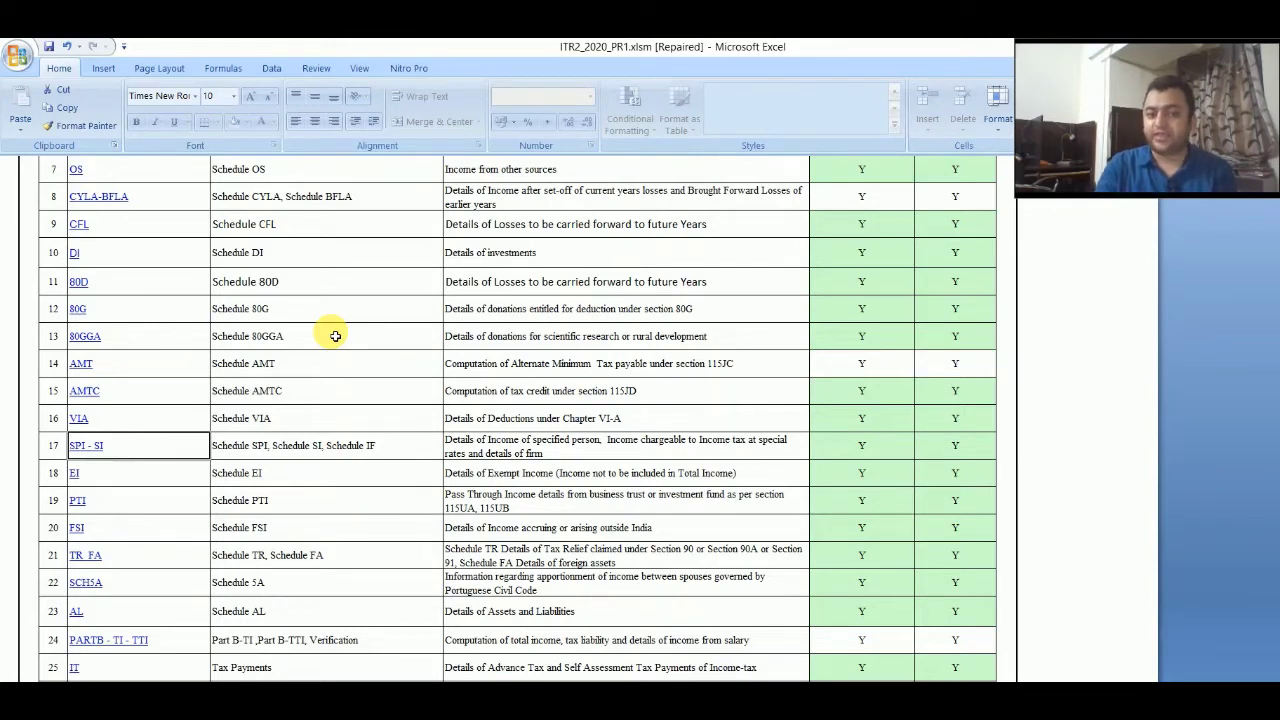
key(Down)
key(Down)
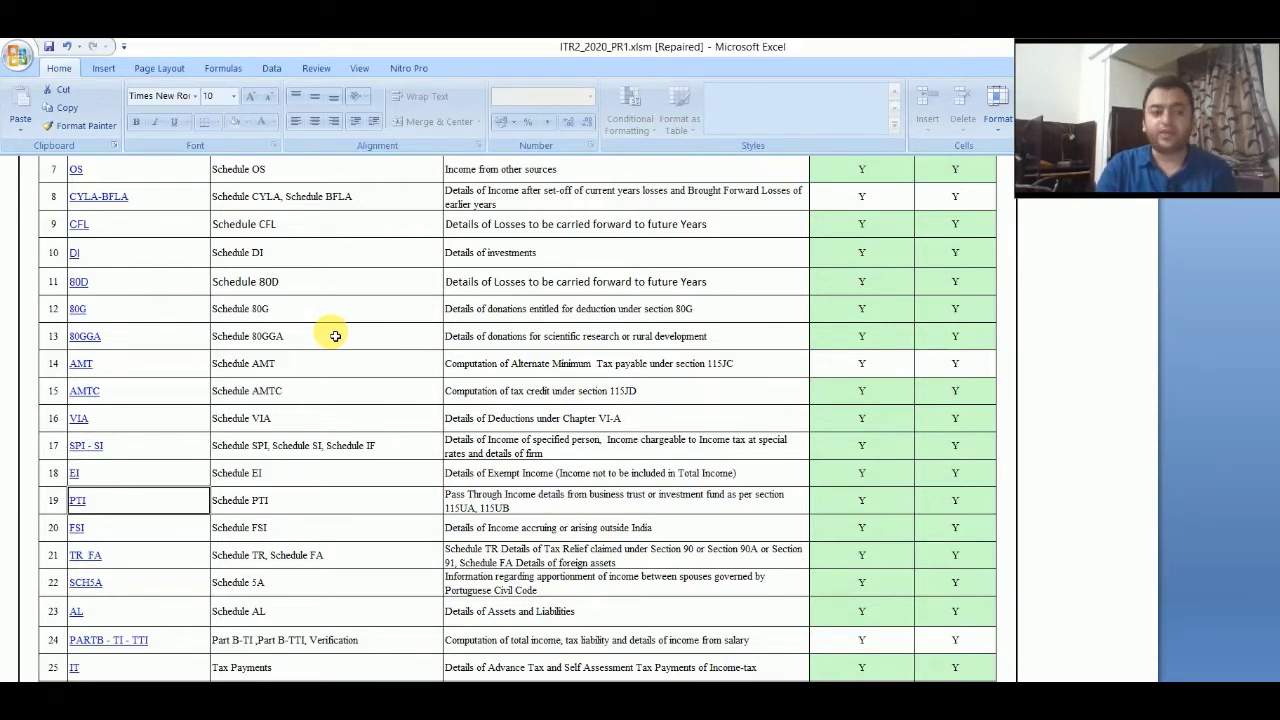
key(Down)
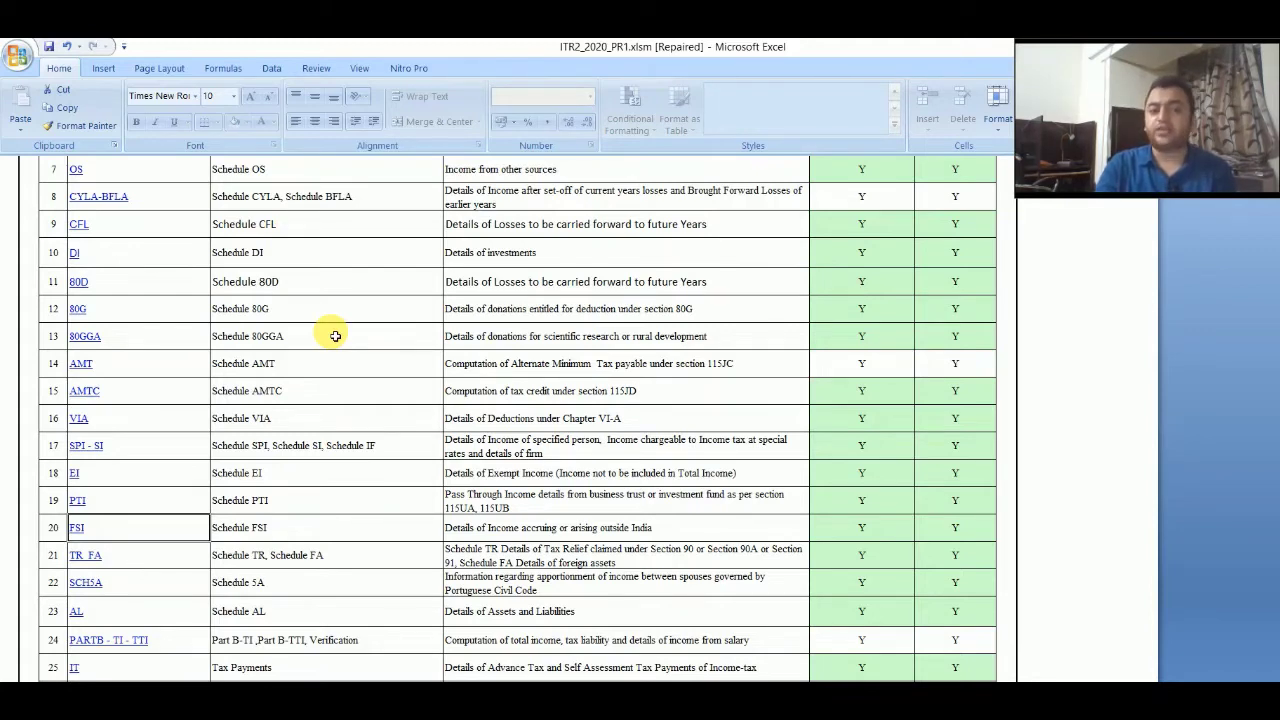
key(Down)
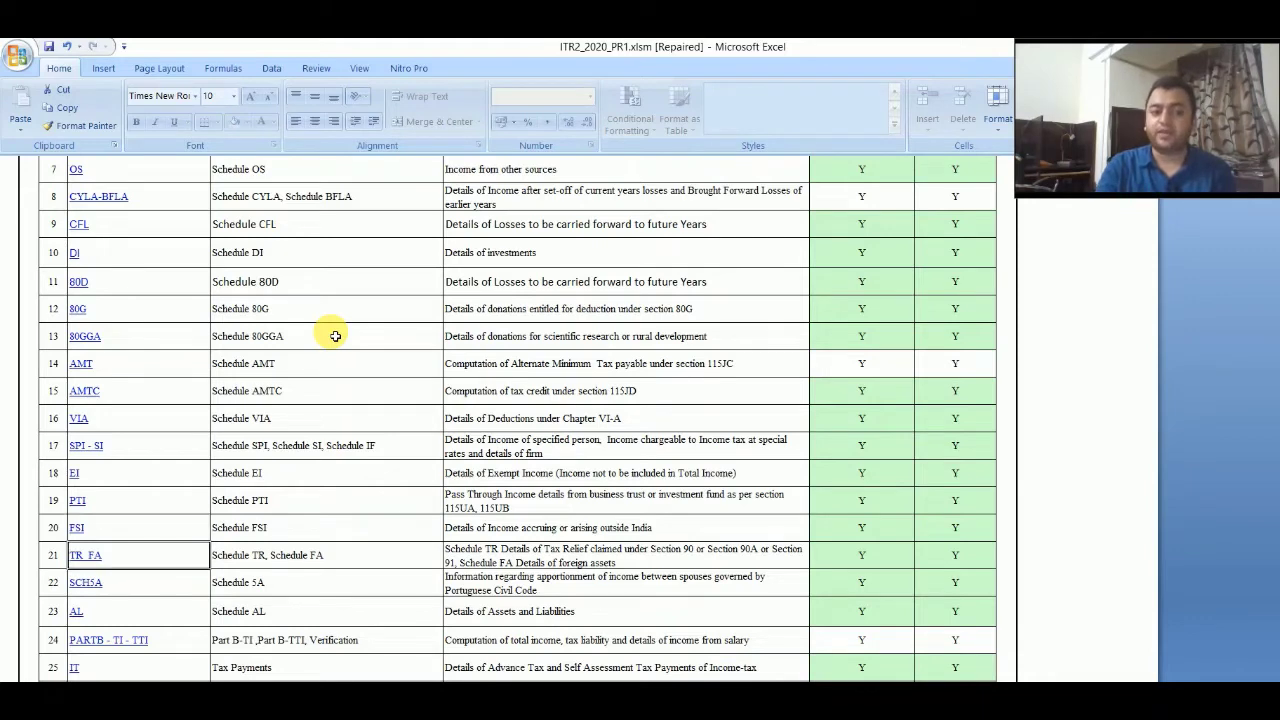
key(Down)
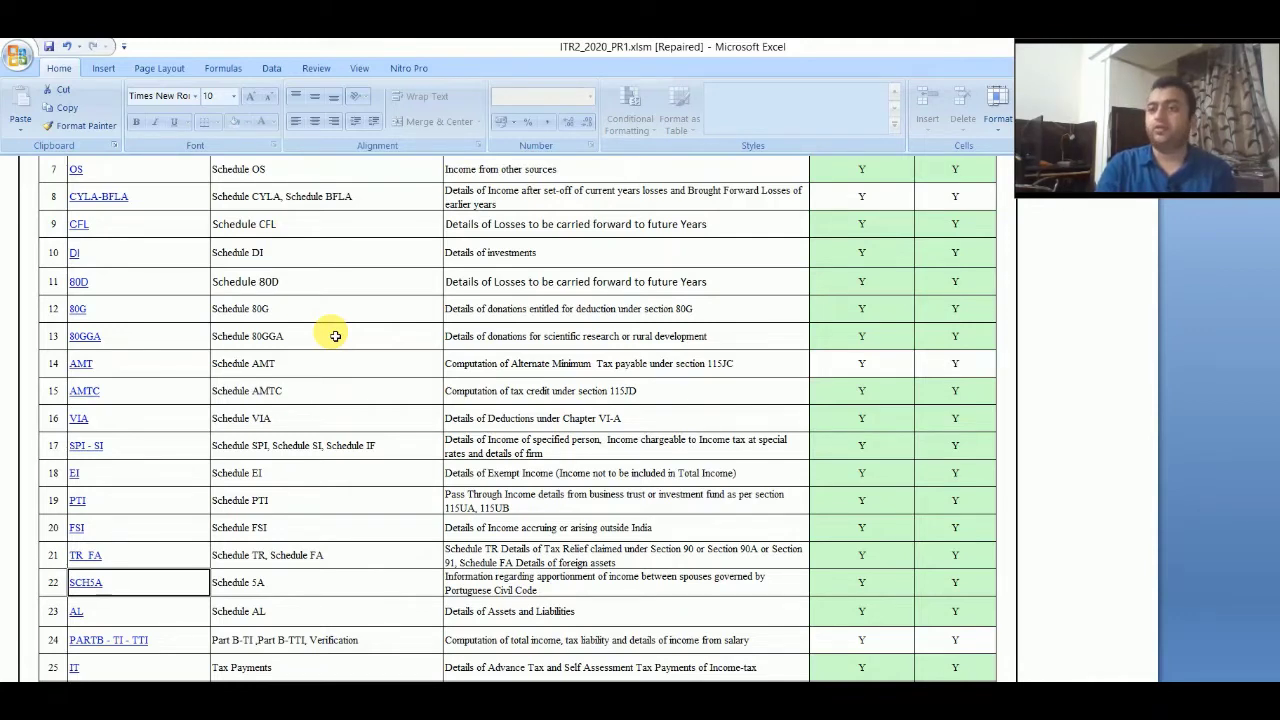
key(Down)
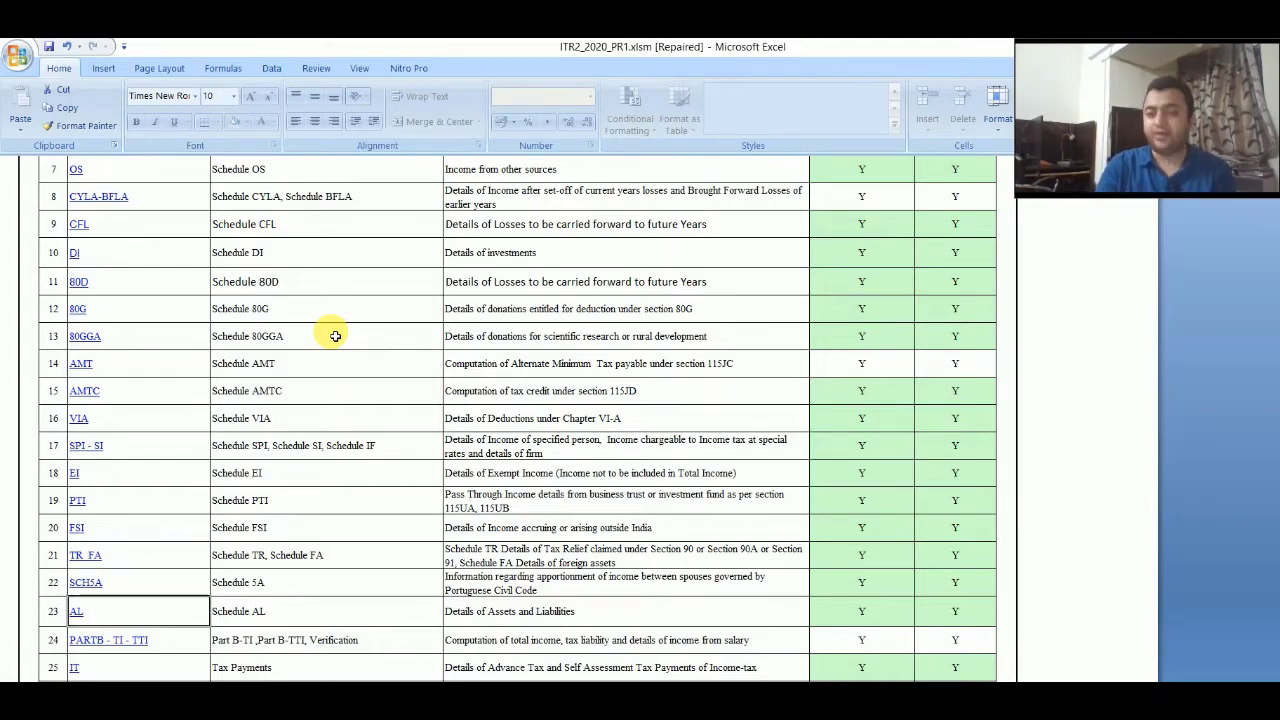
Step: Review the last schedules in the list, from PARTB - TI - TTI through the tax payment sheets to VERIFICATION
key(Down)
key(Down)
key(Down)
key(Down)
key(Down)
key(Down)
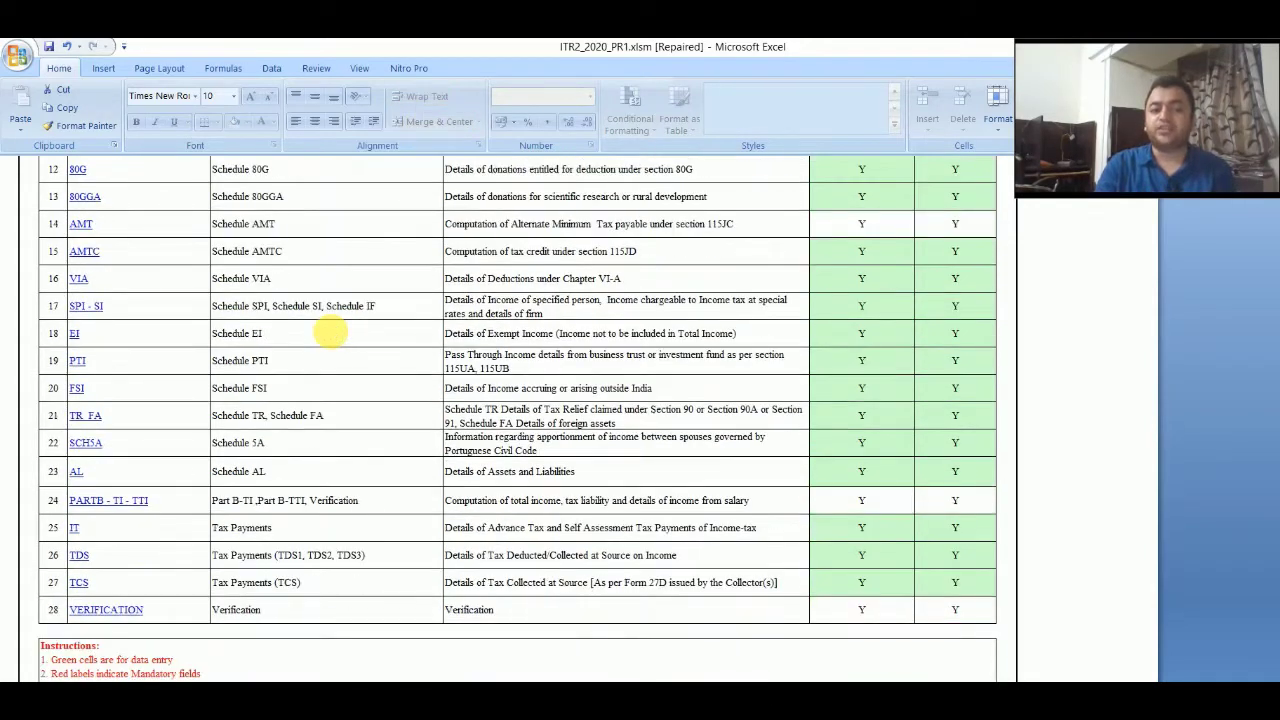
key(Up)
key(Up)
key(Up)
key(Up)
key(Up)
key(Up)
key(Up)
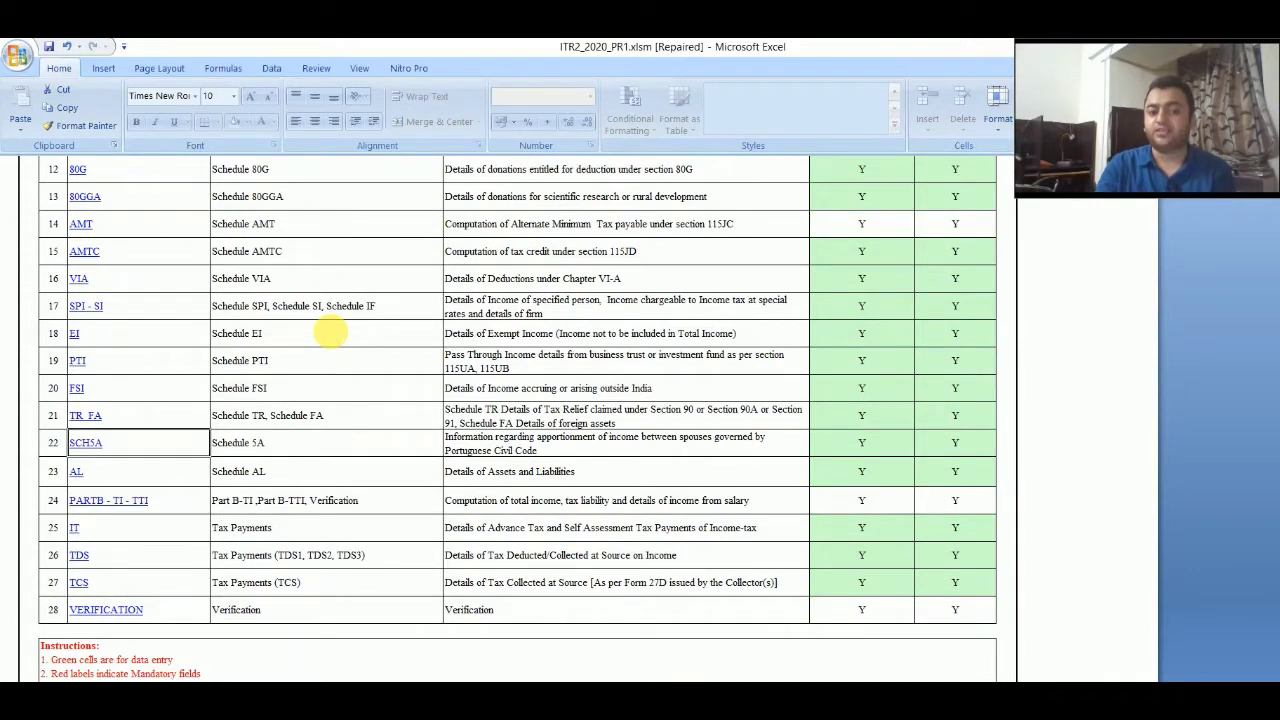
key(Down)
key(Down)
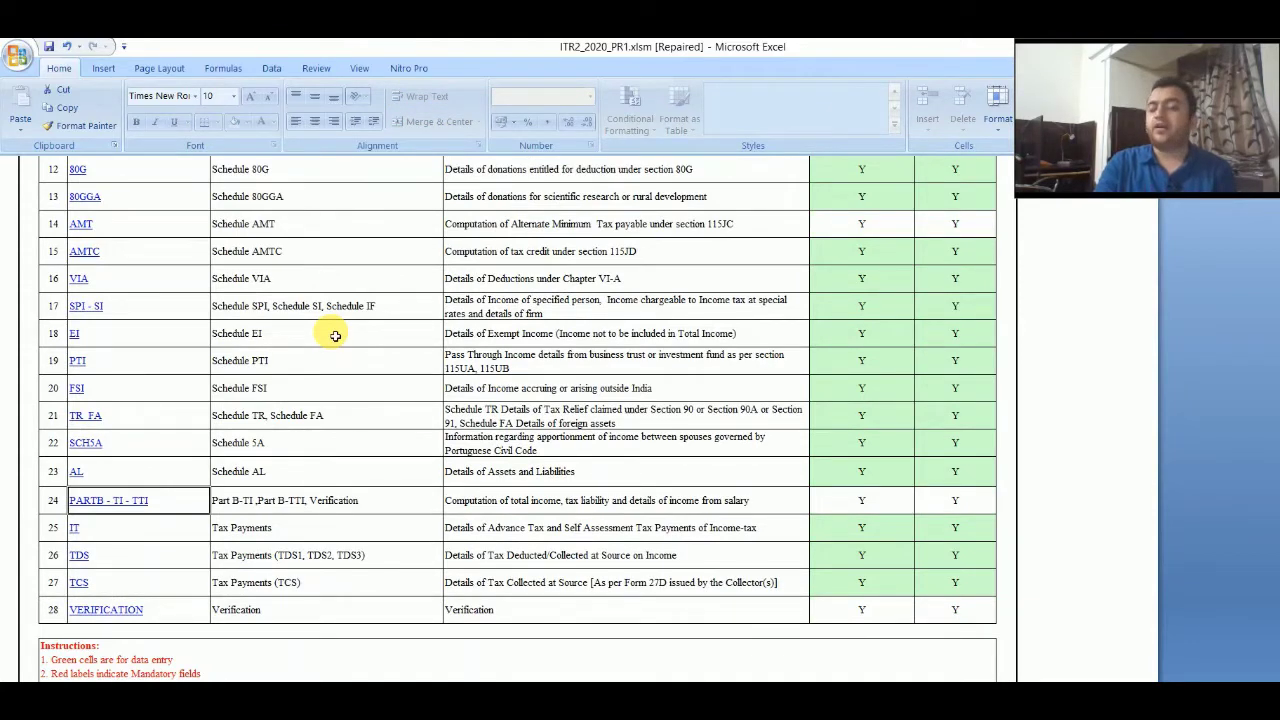
key(Down)
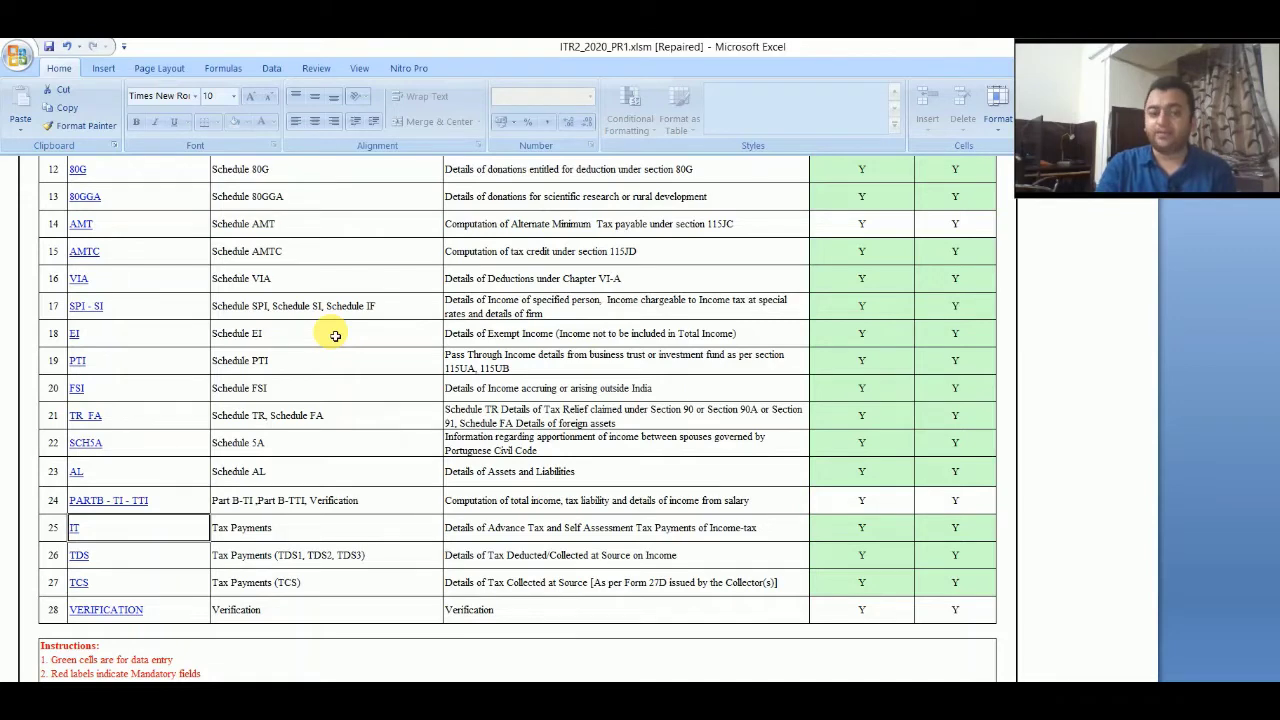
key(Down)
key(Down)
key(Down)
key(Down)
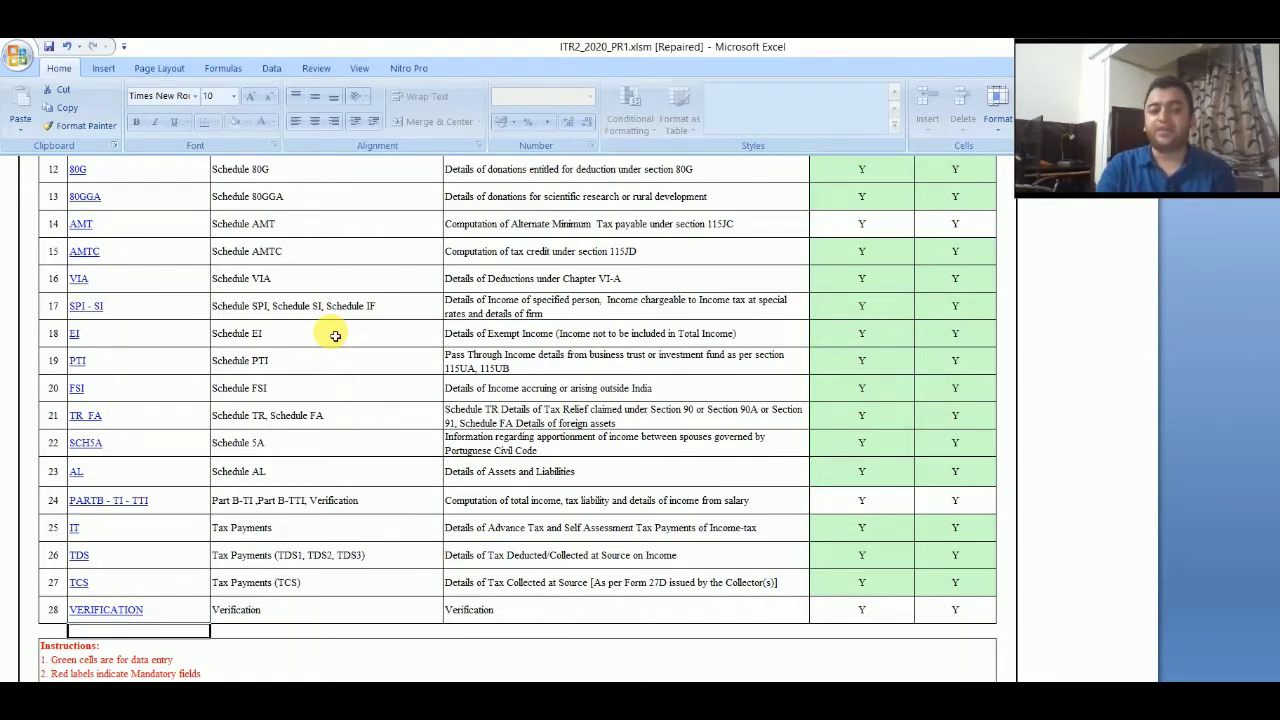
key(Up)
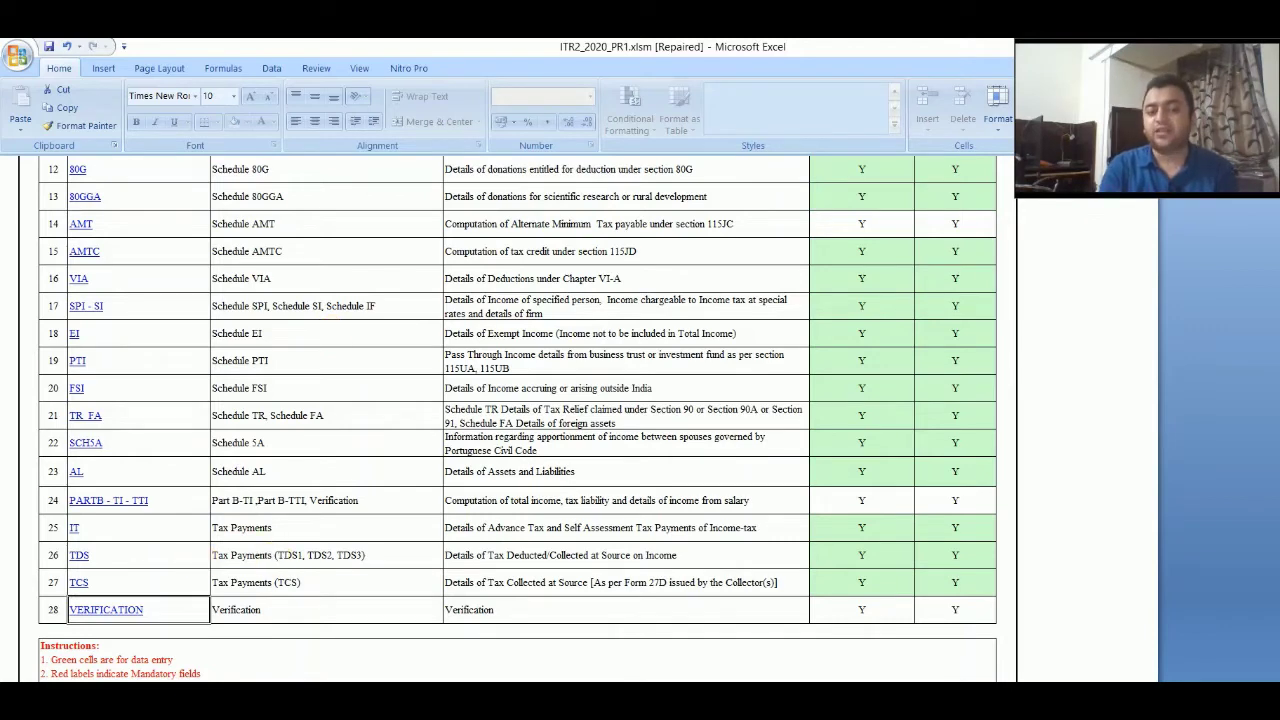
Step: Open the Part A General sheet of the ITR-2 form and look through its personal information and filing fields
key(ctrl+Page_Down)
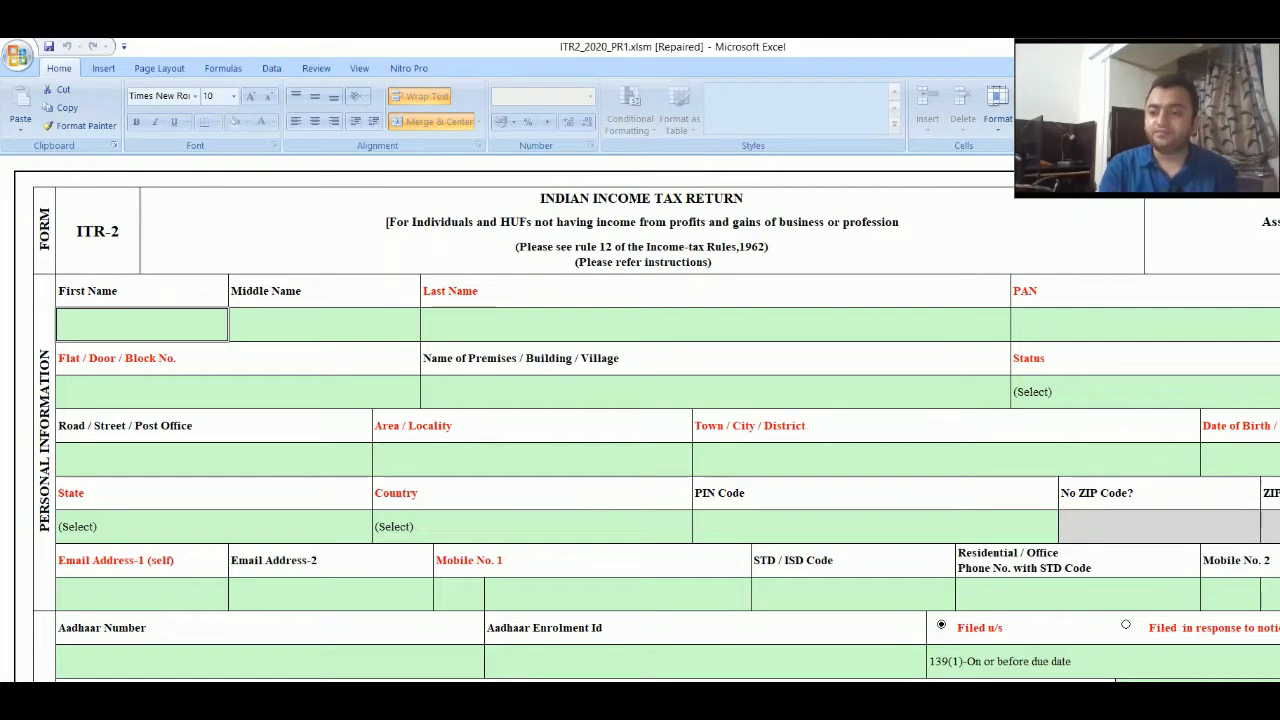
scroll(640, 425, down, 2)
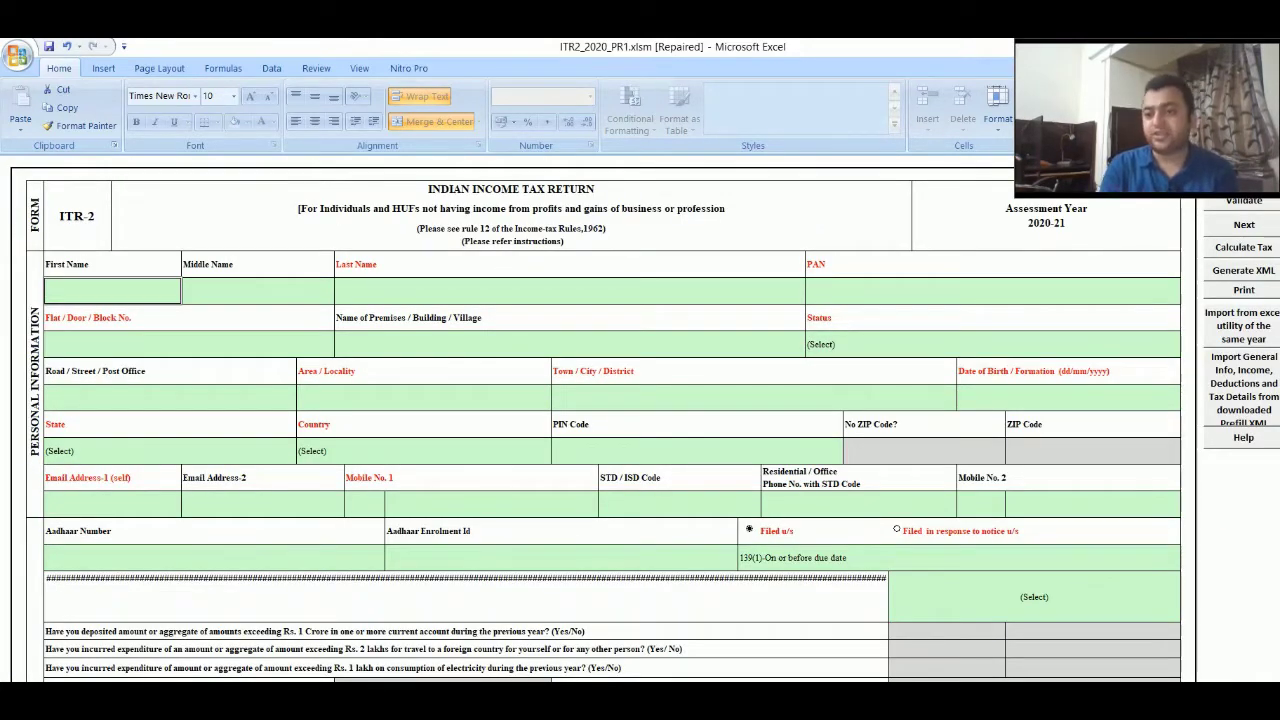
scroll(1250, 245, down, 3)
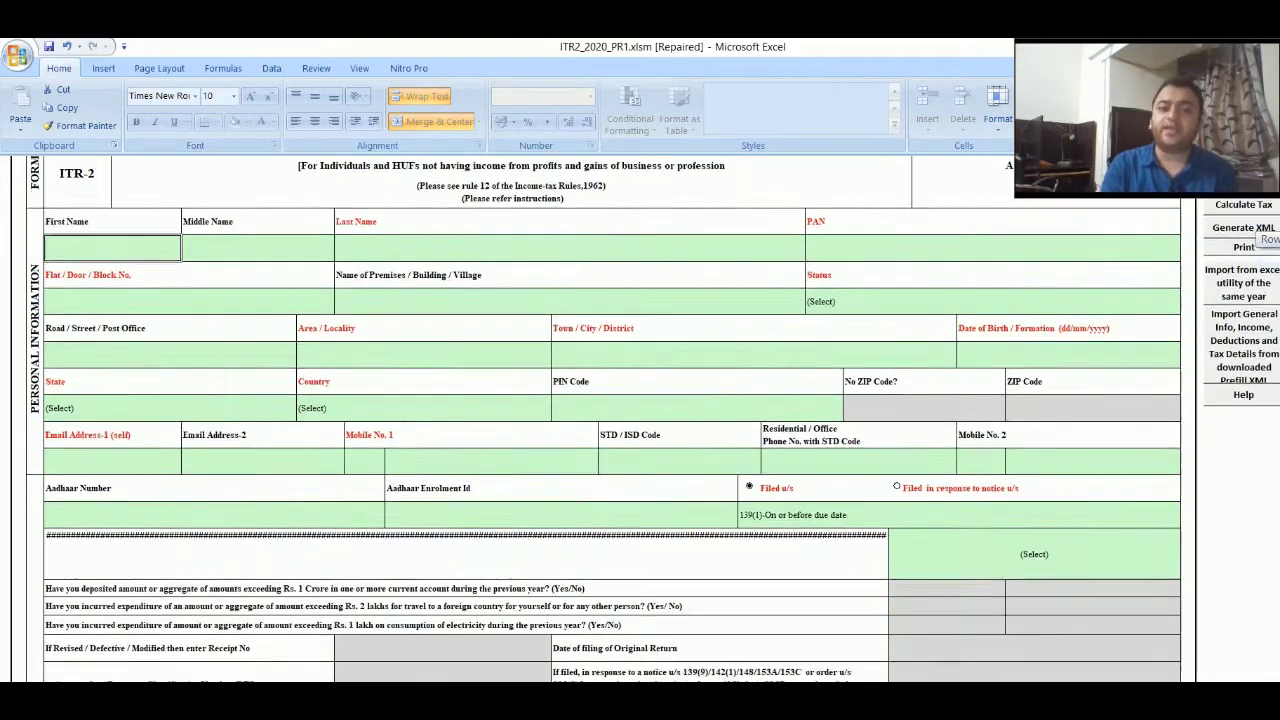
scroll(1250, 245, down, 4)
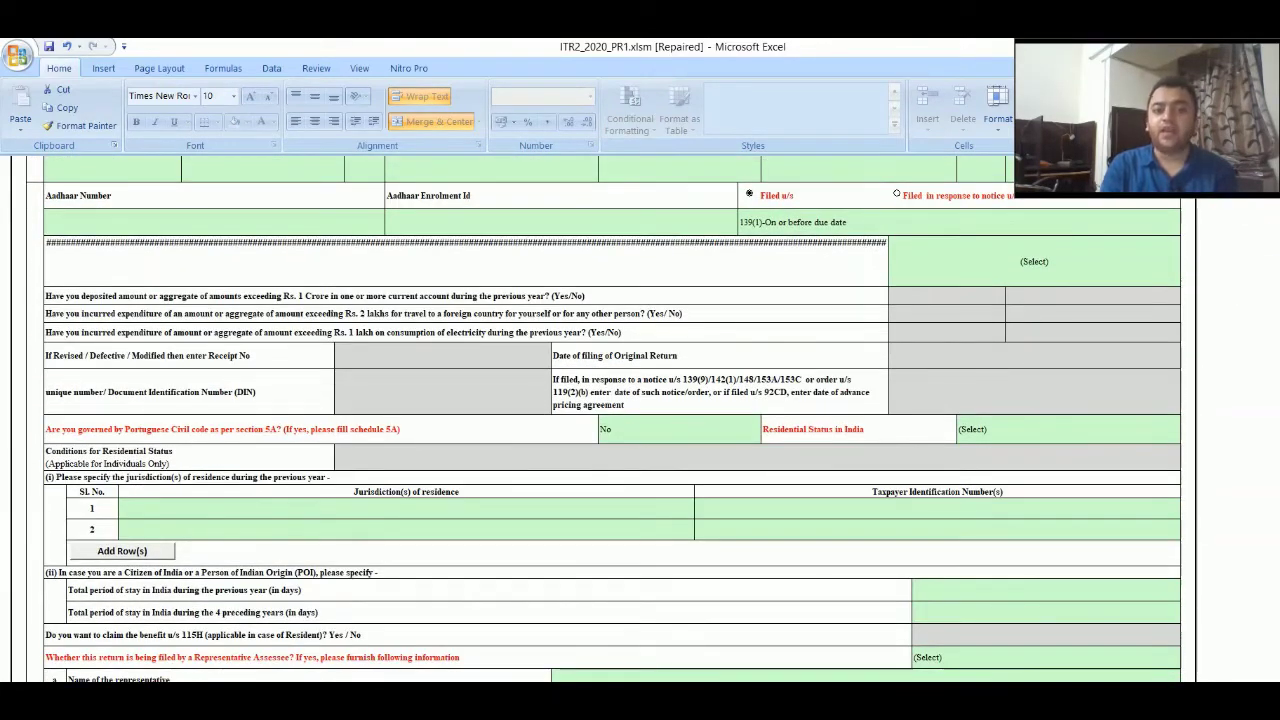
Step: Examine the questions on current account deposits, foreign travel and electricity expenditure, plus the residency and representative sections below them
click(288, 263)
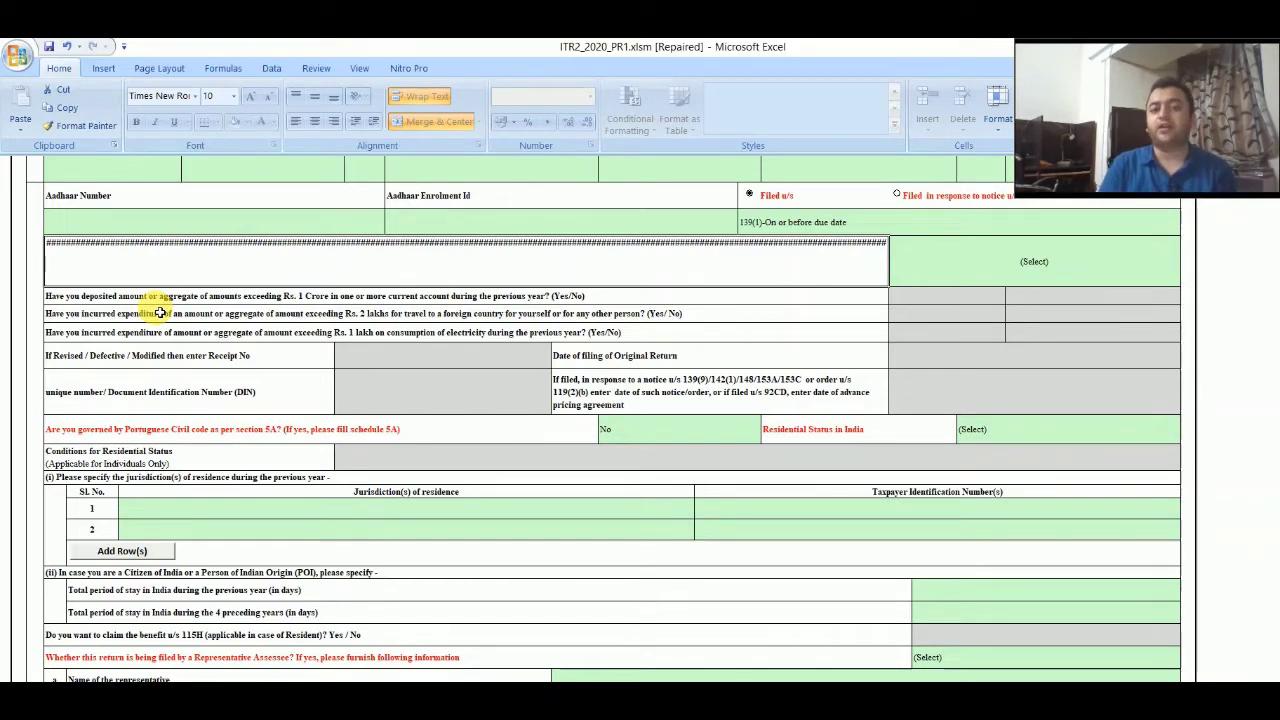
click(198, 326)
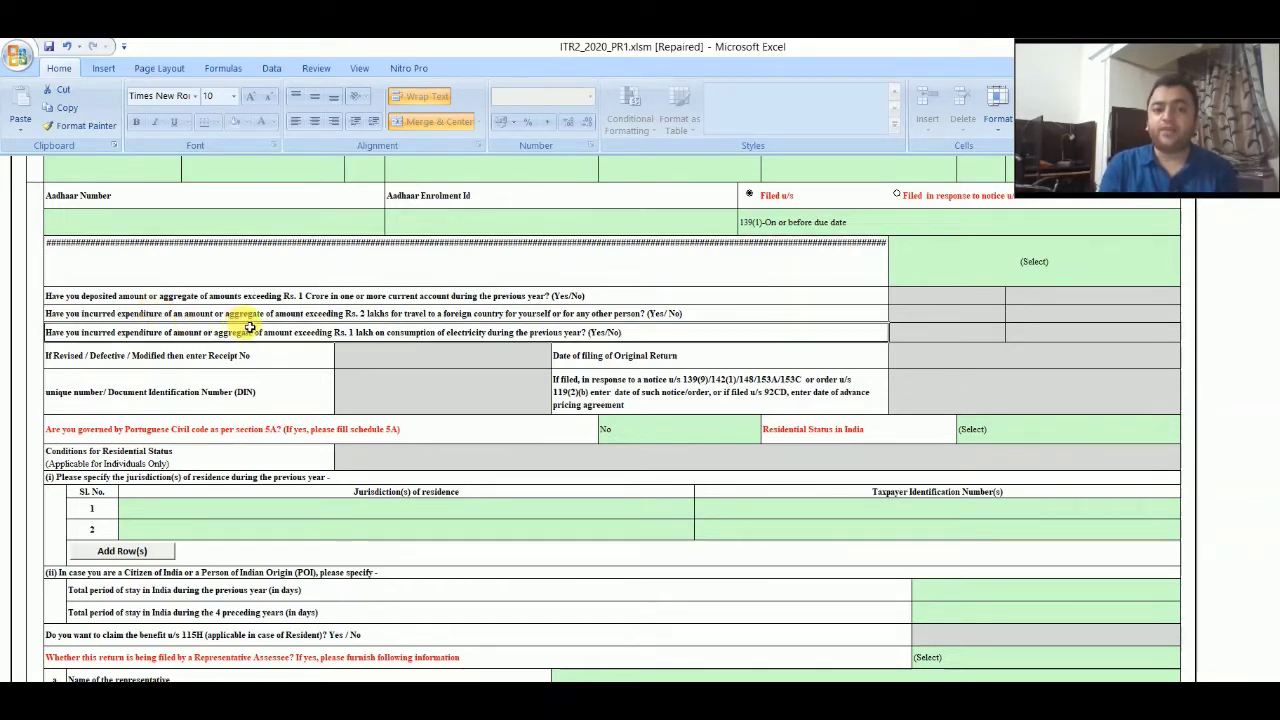
click(254, 316)
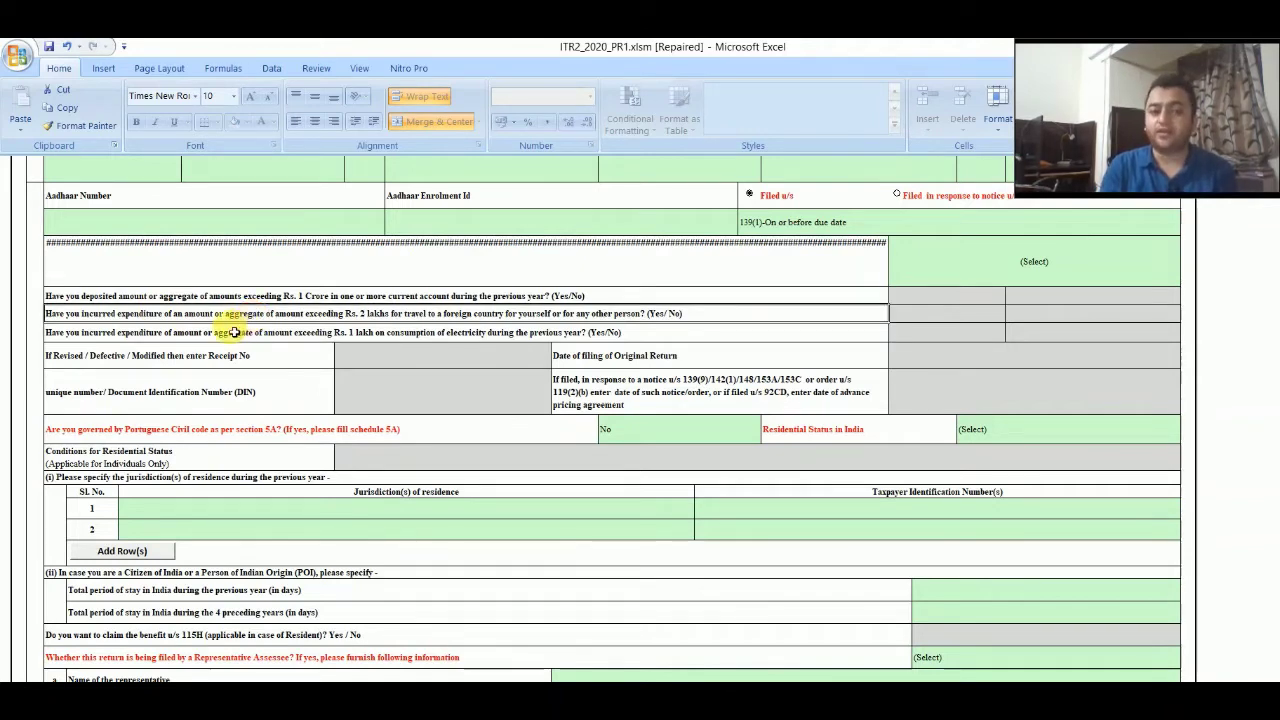
click(224, 334)
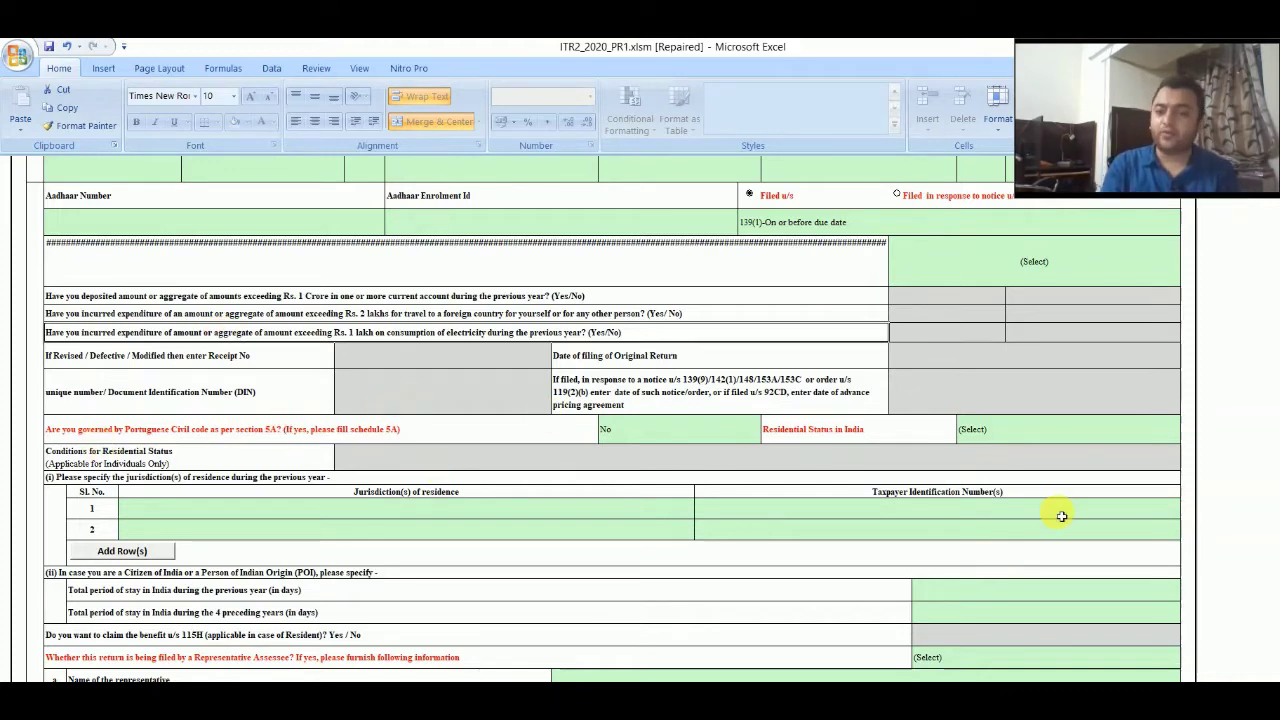
scroll(1268, 469, down, 1)
scroll(1268, 469, down, 1)
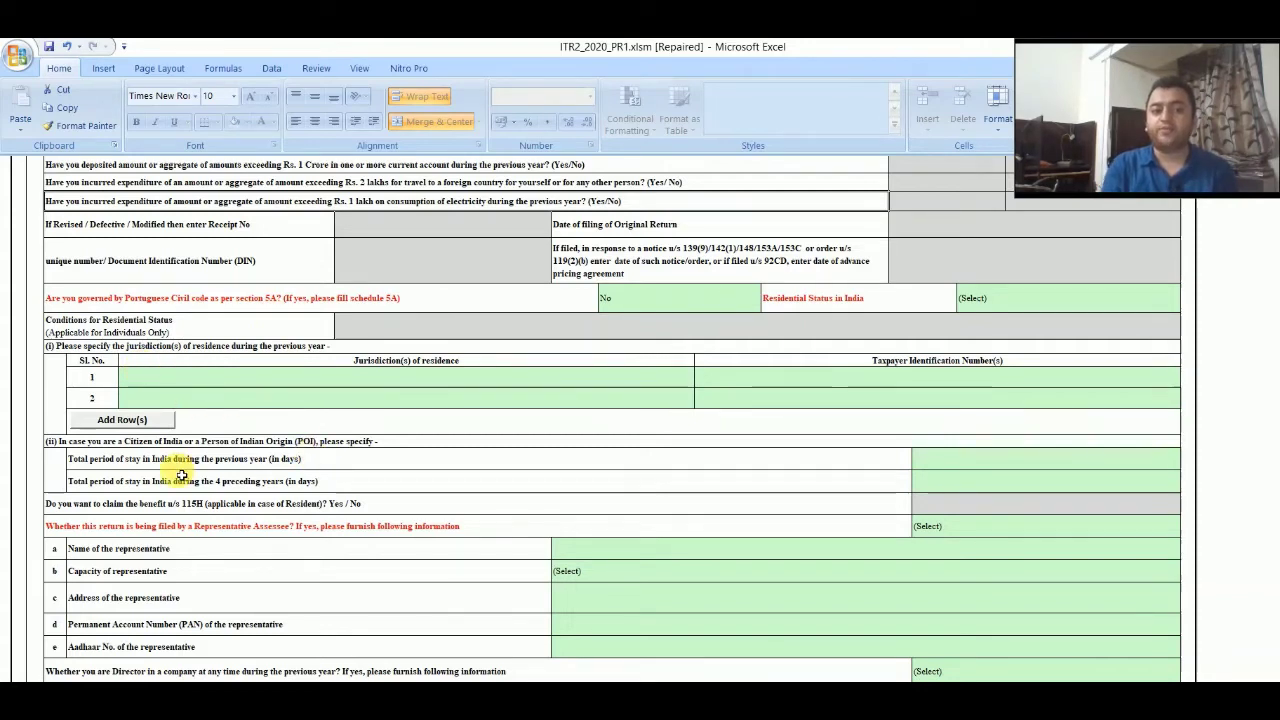
Step: Examine the Part A General questions on stay in India, directorship in a company and unlisted shares held during the year
click(222, 441)
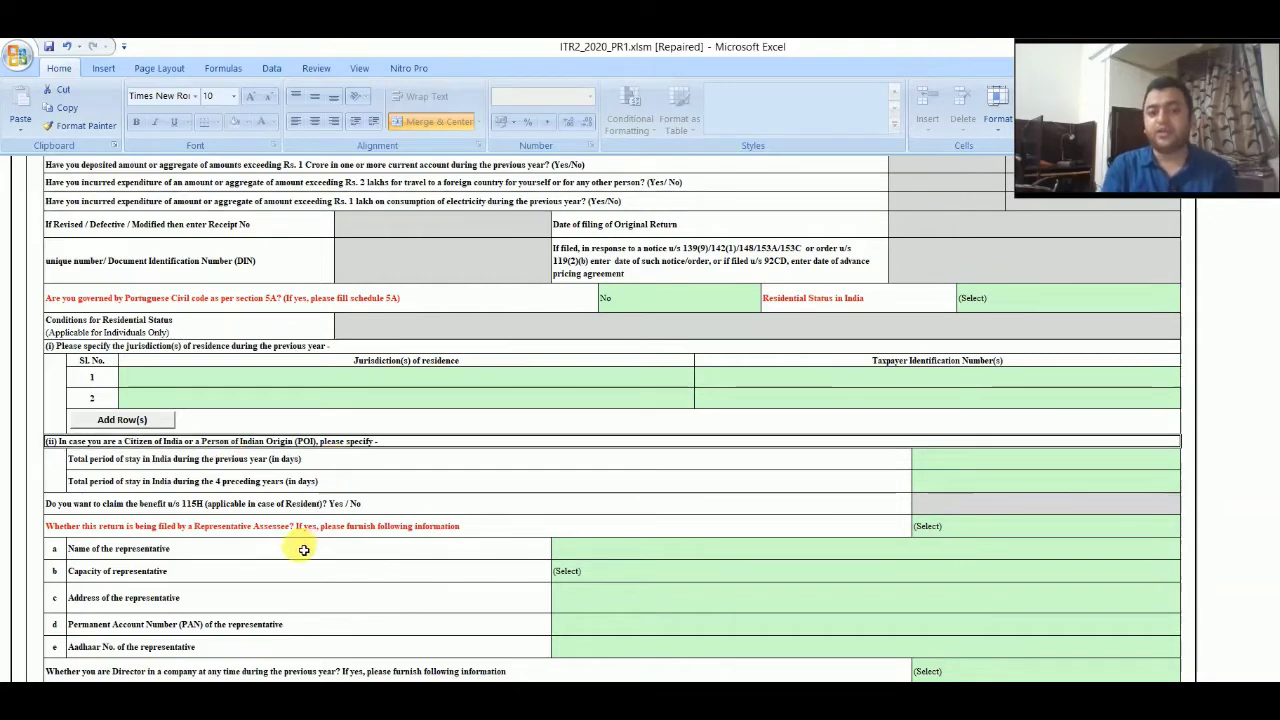
drag(1279, 427, 1279, 435)
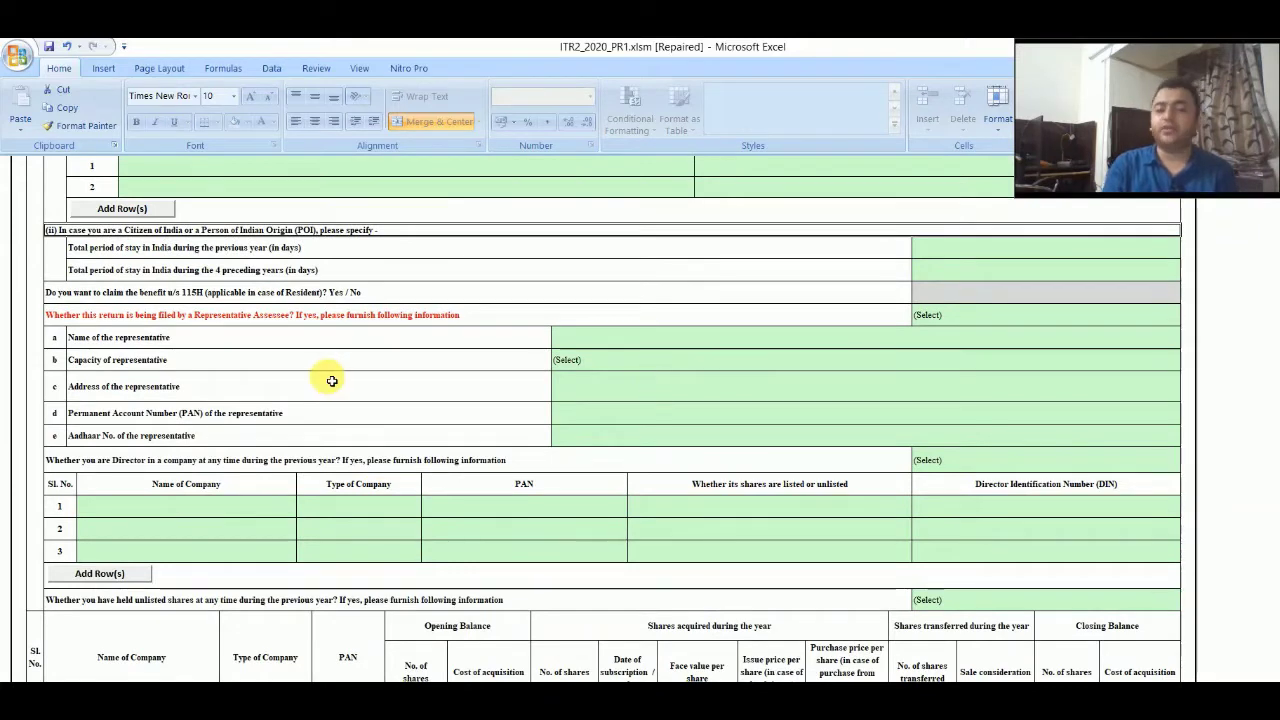
click(64, 466)
click(224, 502)
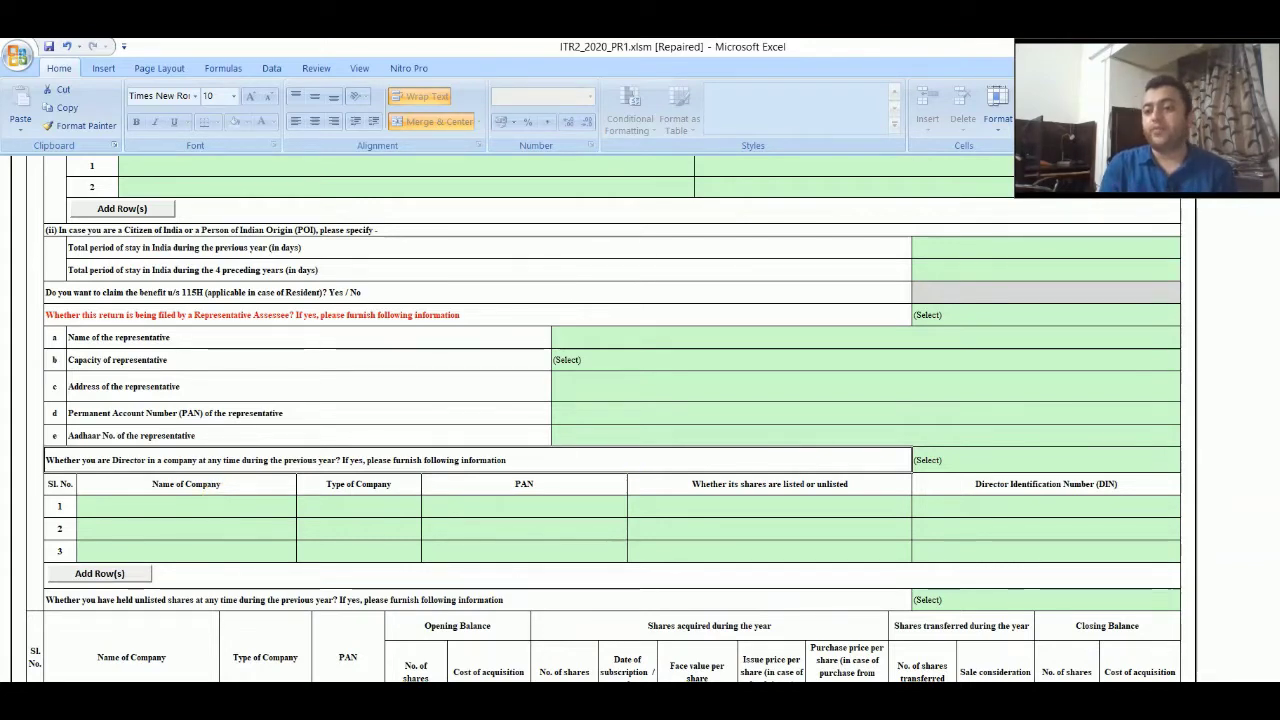
drag(1279, 397, 1279, 403)
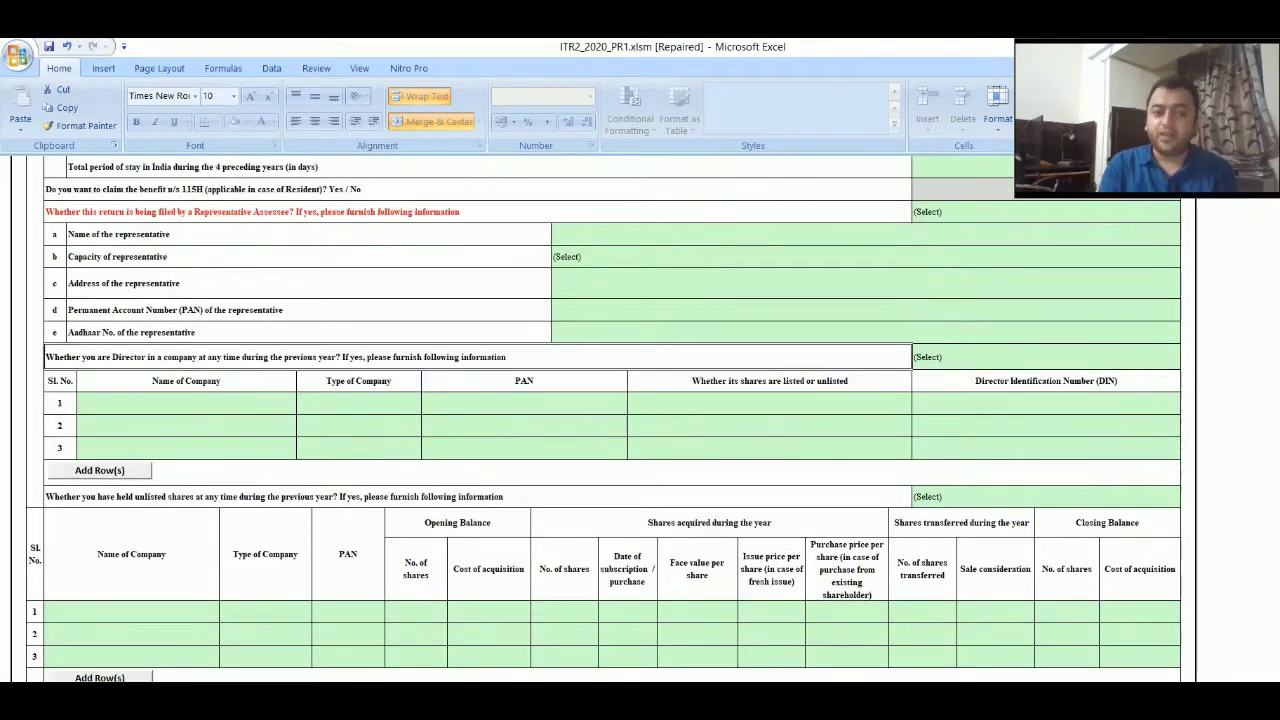
click(142, 535)
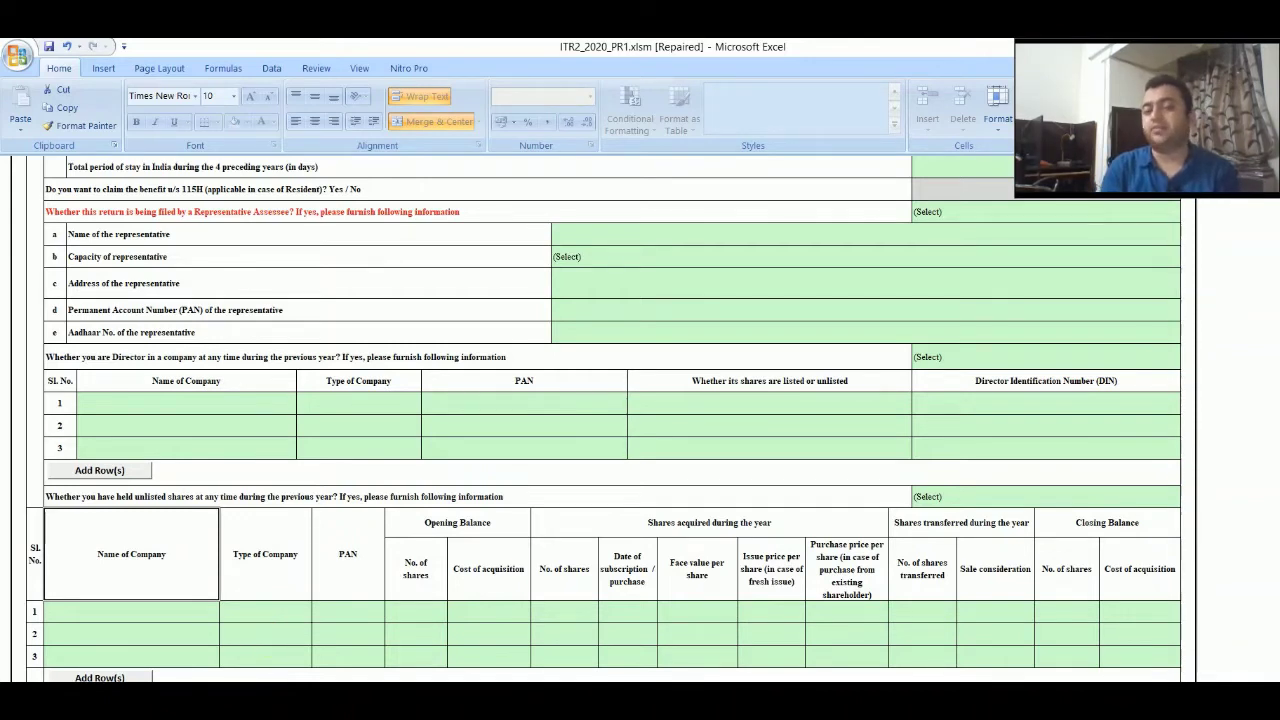
Step: View the Schedule S sheet for salary income and the Schedule HP sheet for house property income
click(222, 690)
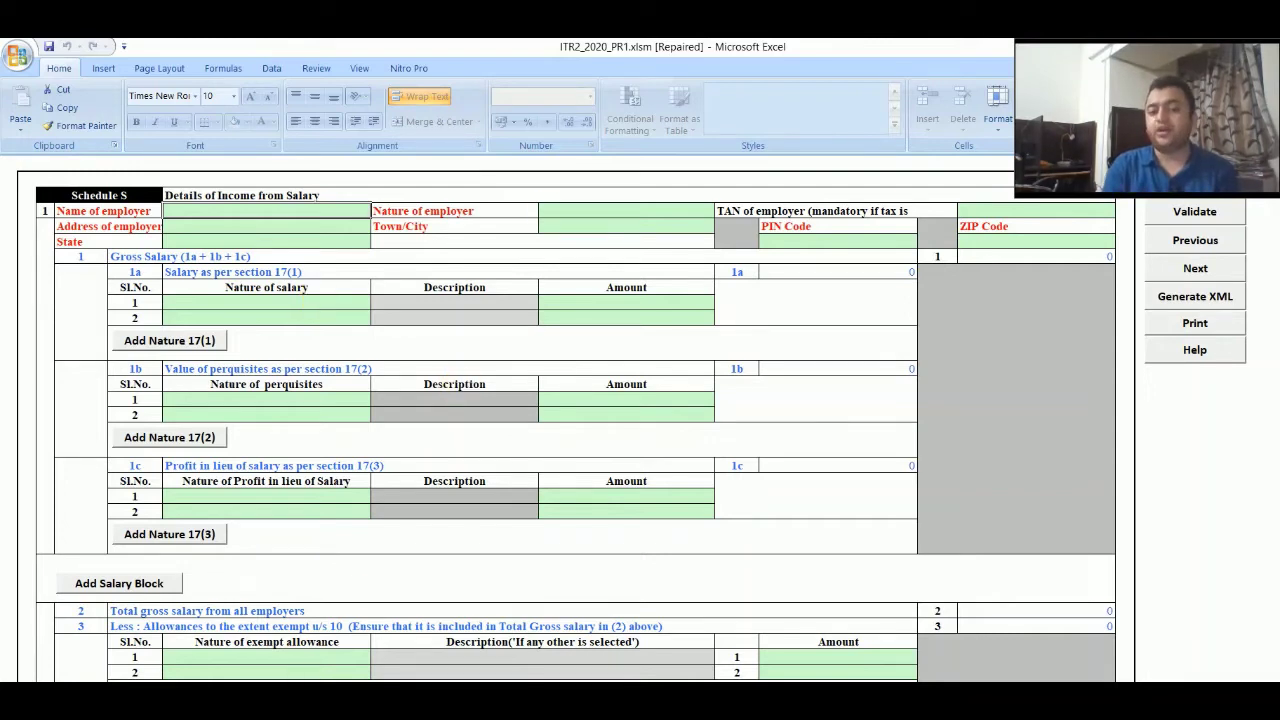
click(240, 690)
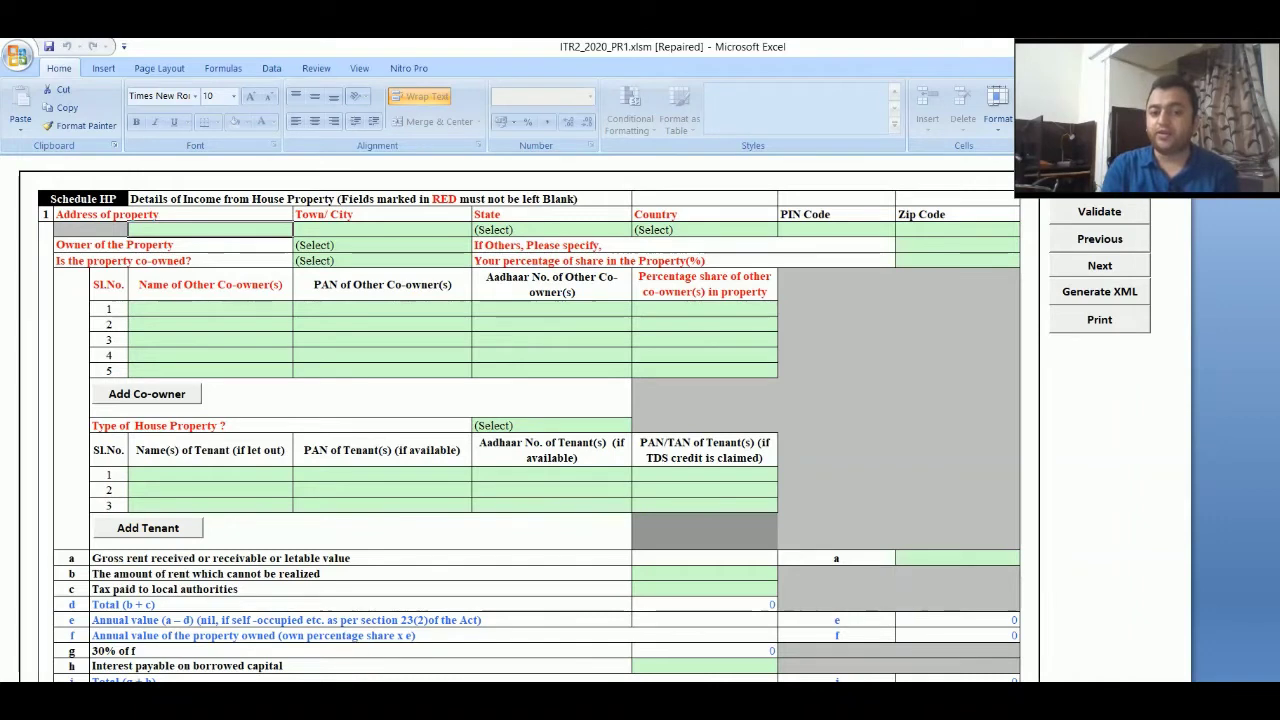
Step: Open the Schedule CG sheet and look through its short-term and long-term capital gains sections
click(310, 695)
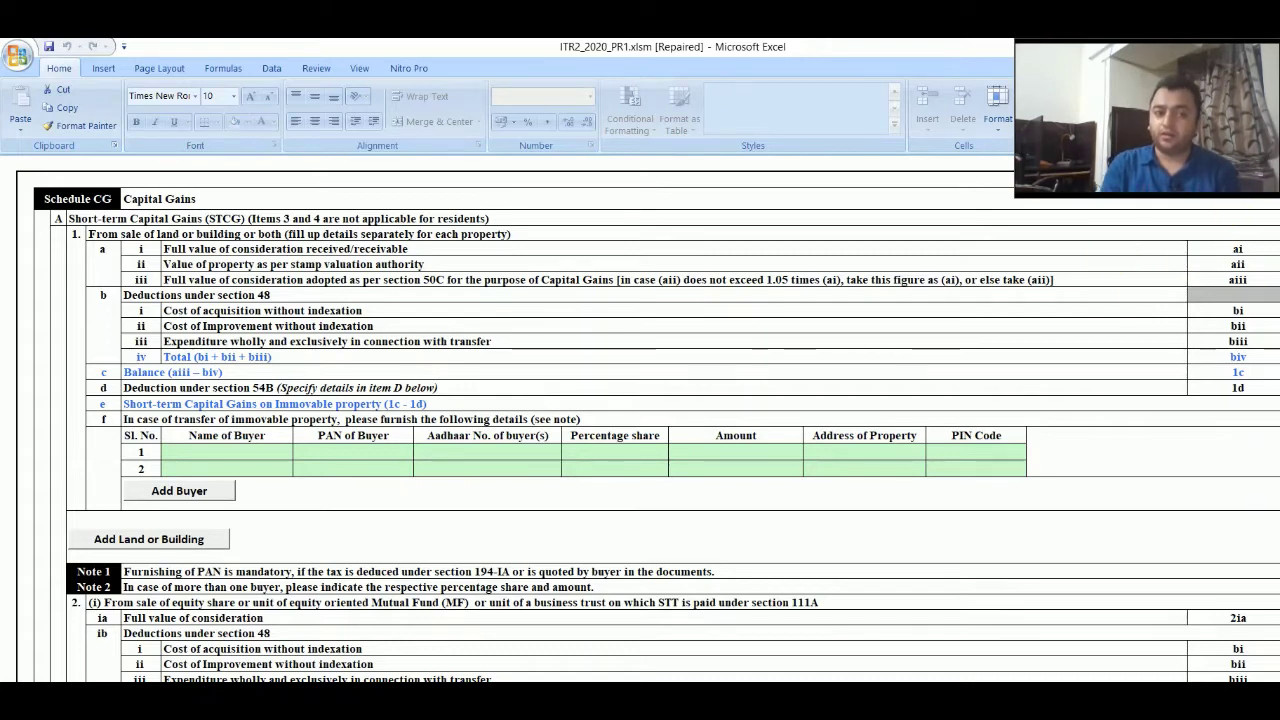
scroll(648, 419, down, 3)
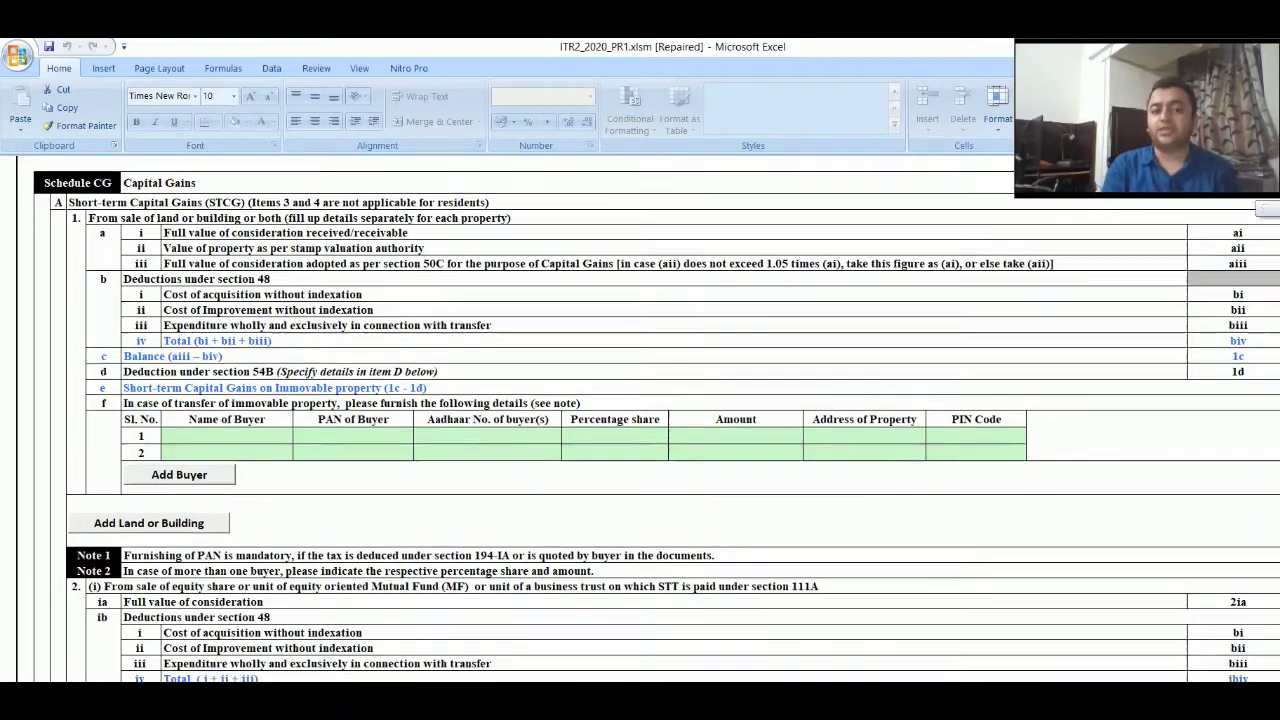
scroll(648, 419, down, 9)
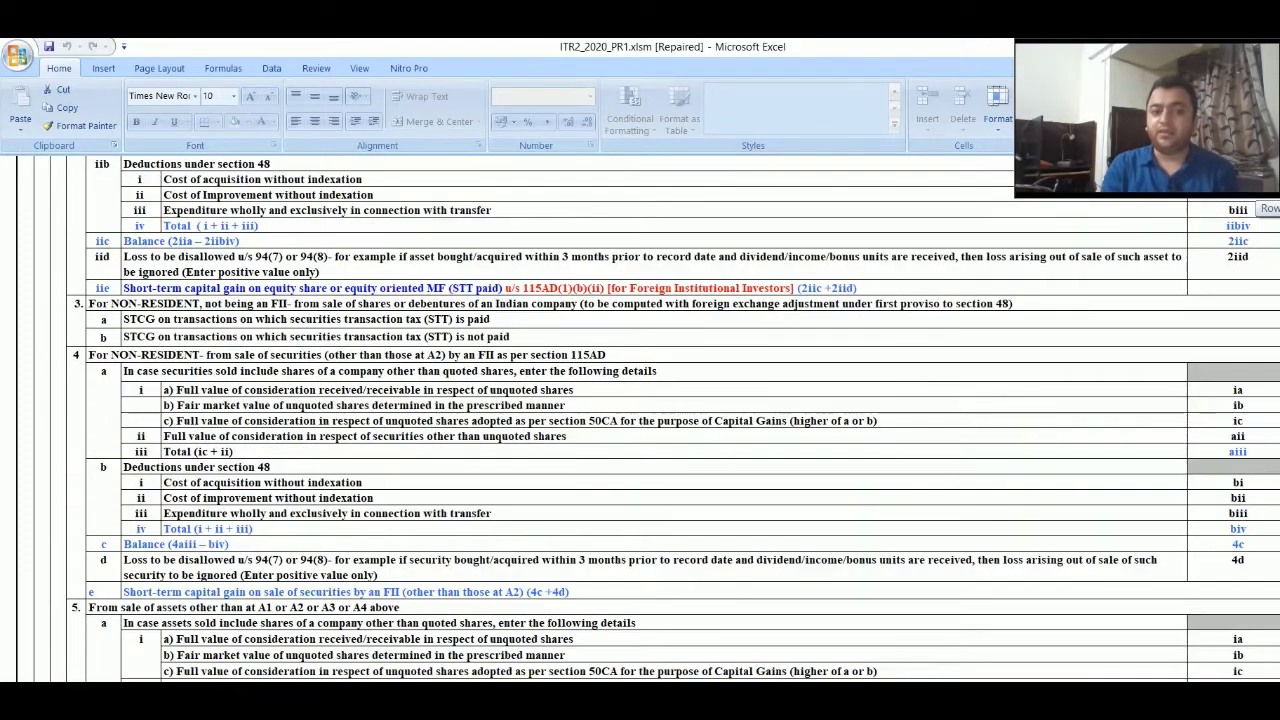
scroll(648, 419, down, 20)
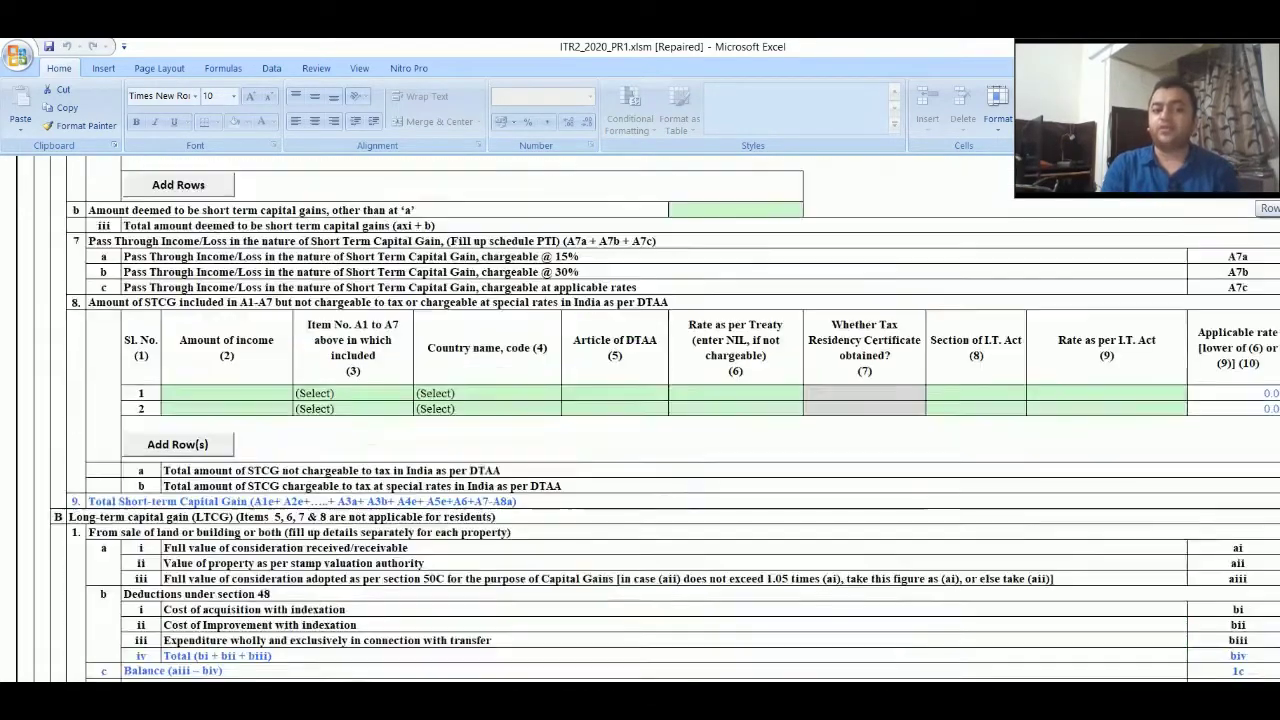
scroll(665, 419, down, 15)
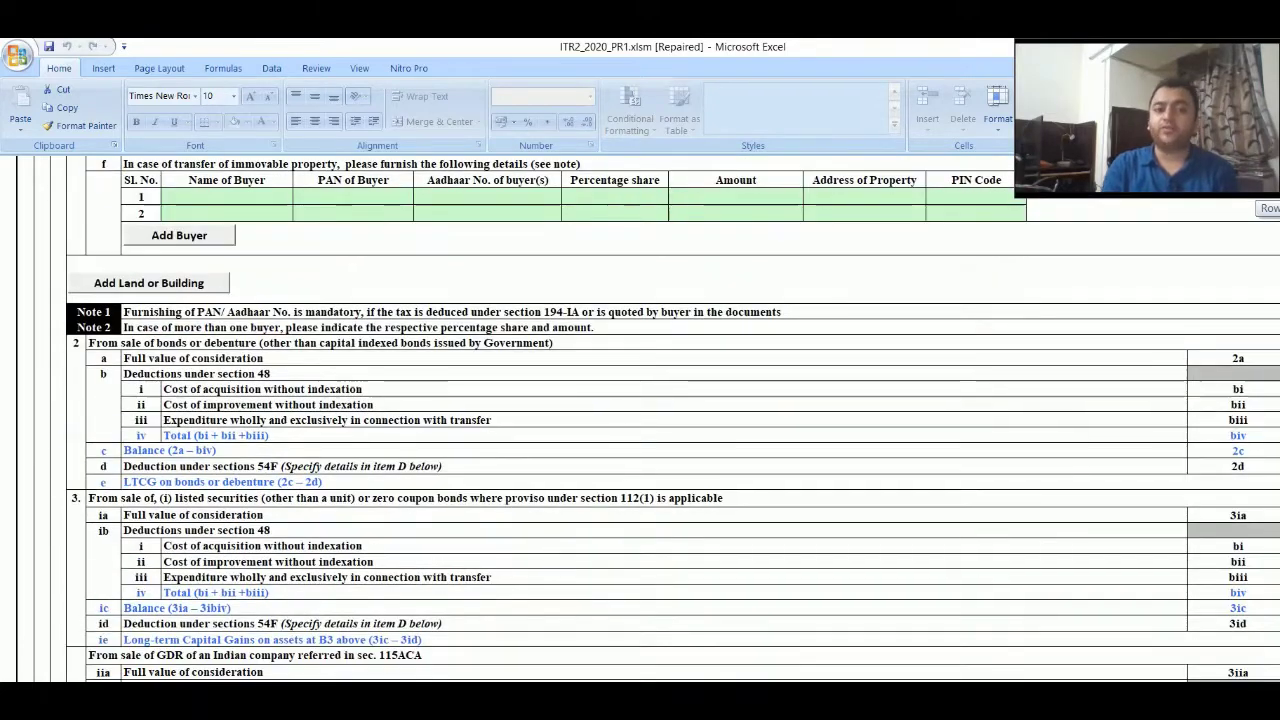
scroll(665, 419, down, 20)
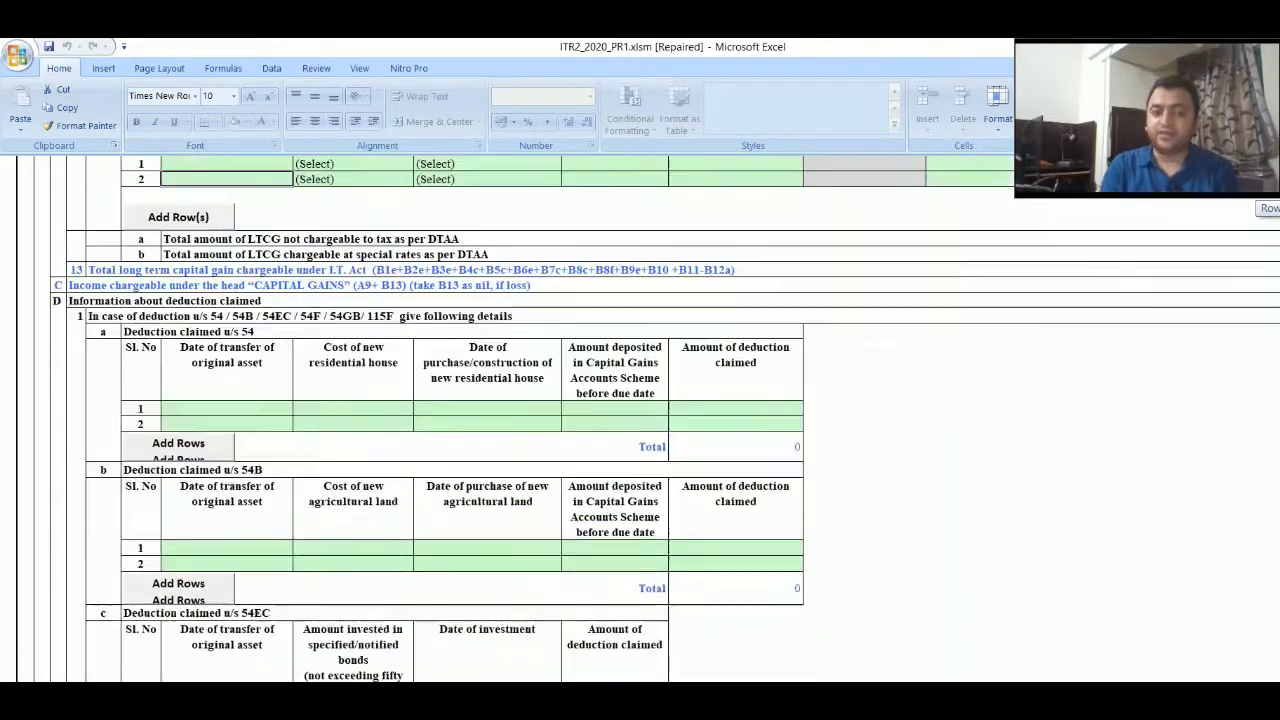
Step: Examine the remaining deduction tables, the loss set-off table and the quarterly accrual table at the end of Schedule CG
scroll(648, 419, down, 15)
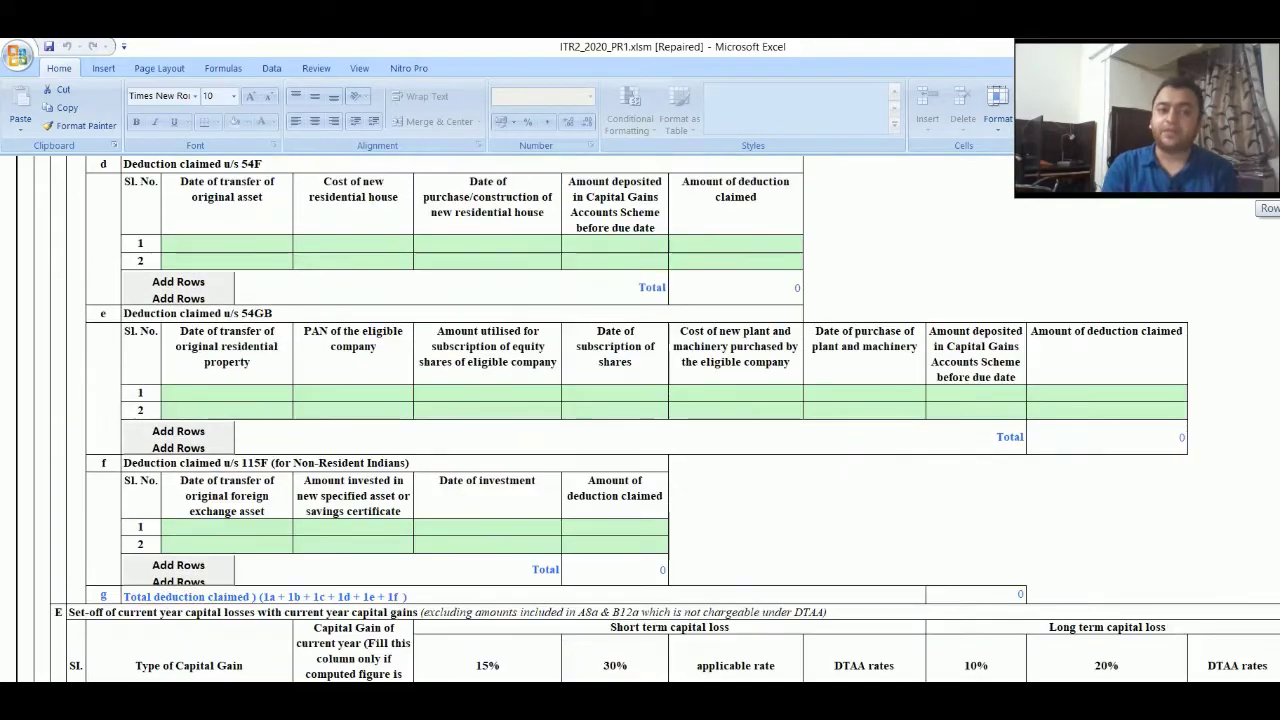
scroll(648, 419, down, 3)
scroll(648, 419, down, 5)
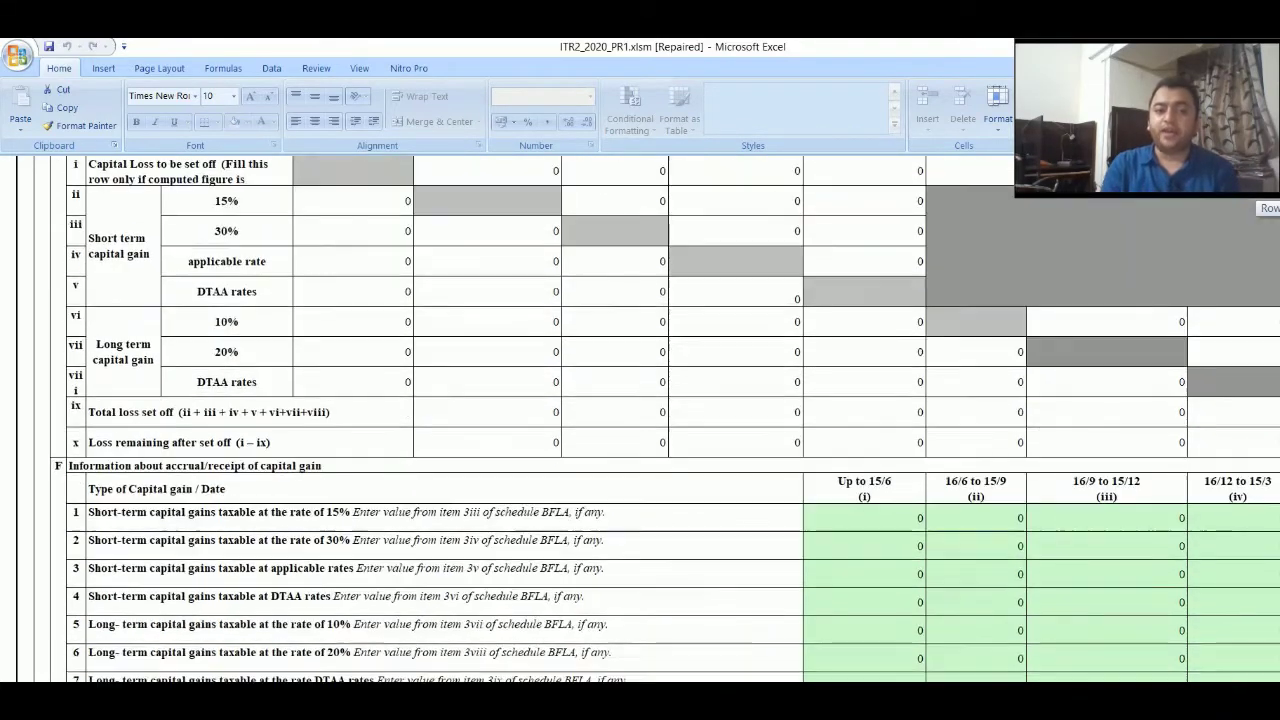
scroll(648, 419, up, 2)
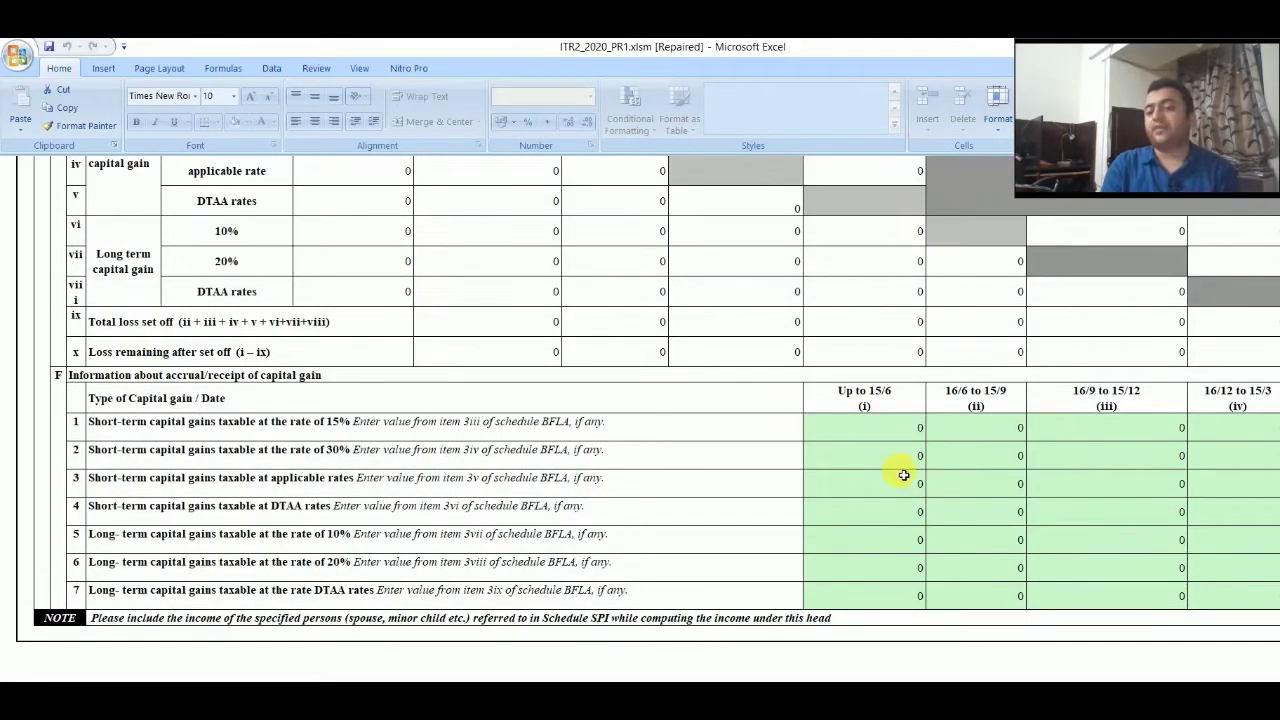
click(853, 431)
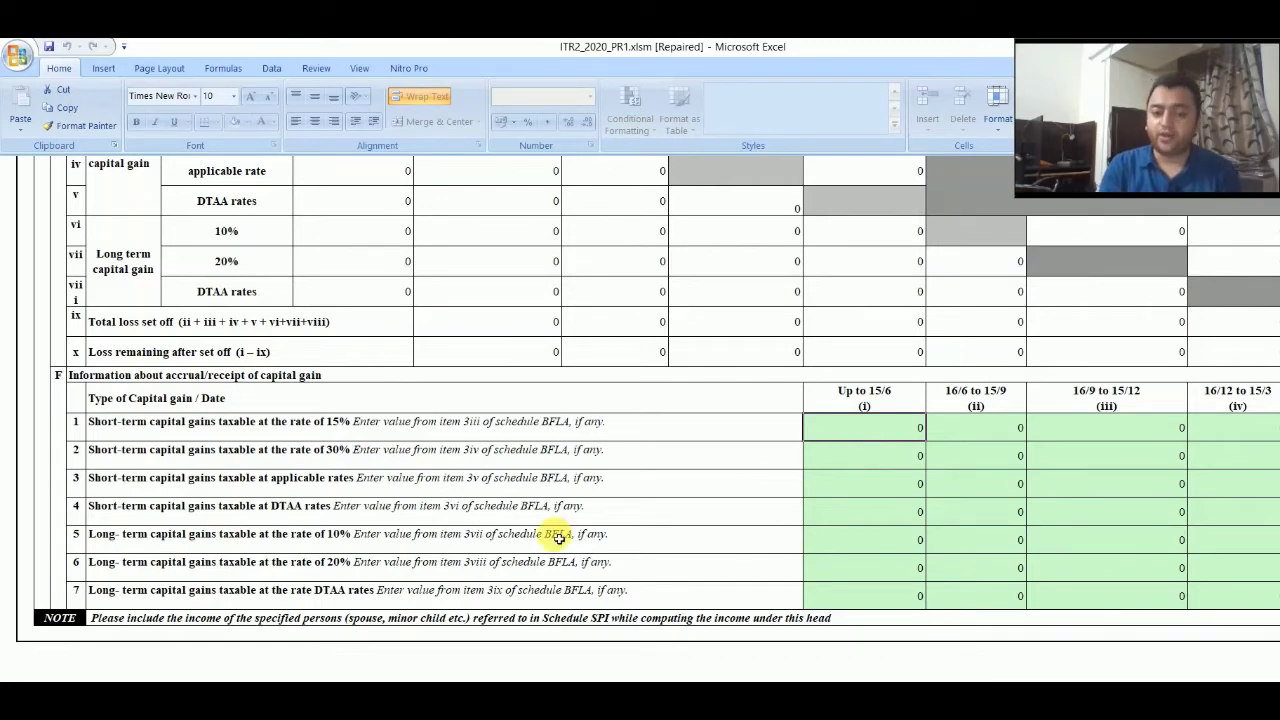
Step: View the Schedule 112A sheet and the 115AD(1)(iii) proviso sheet for non-residents
click(430, 690)
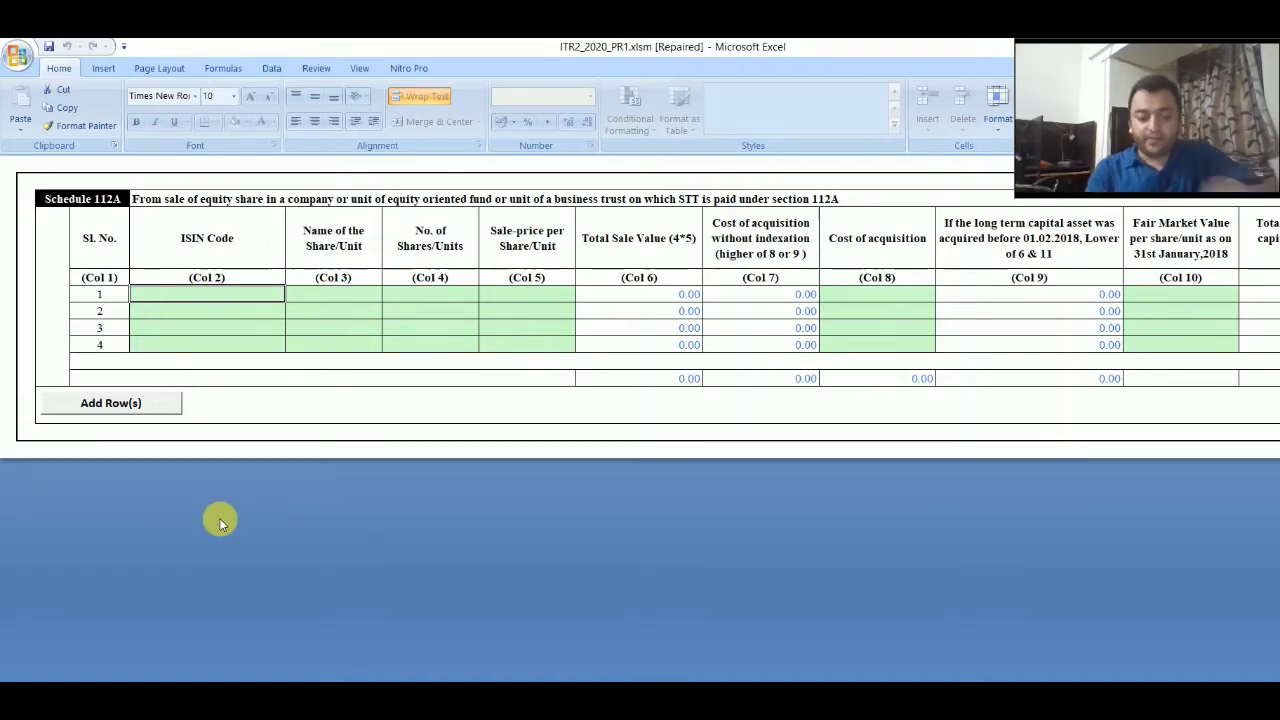
key(ctrl+Page_Down)
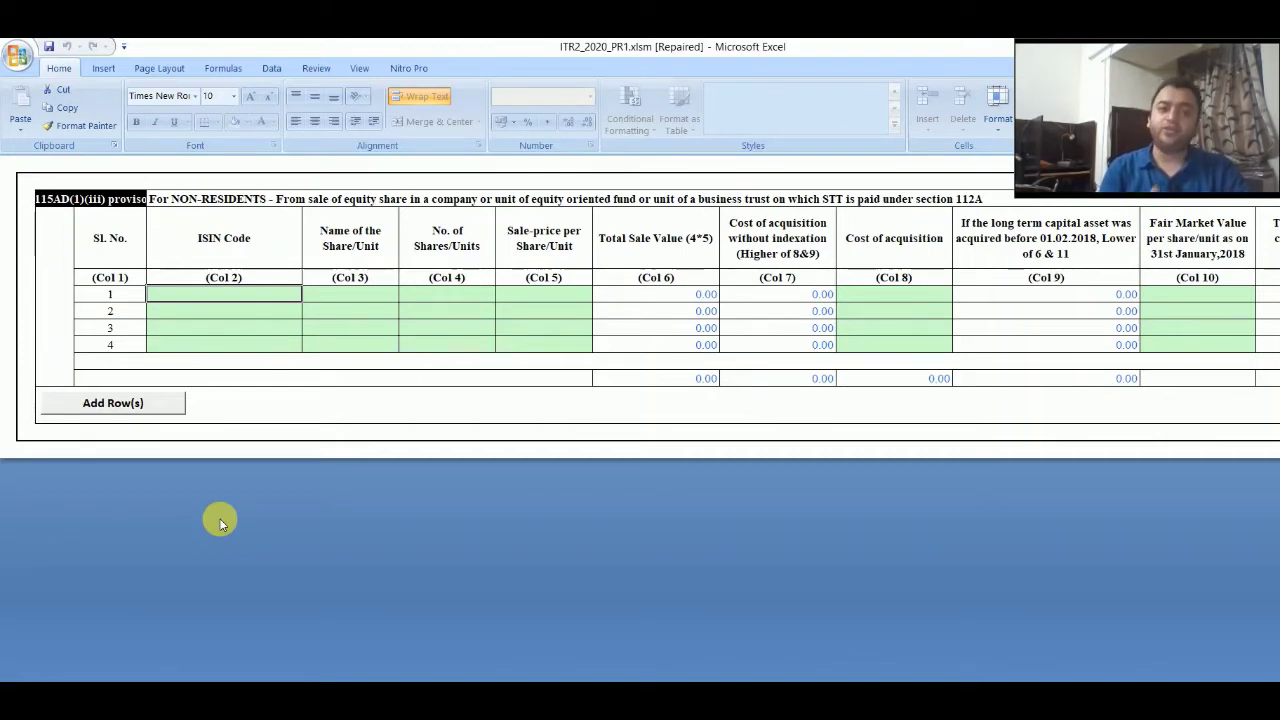
Step: Open the Schedule OS sheet and examine its dividend row and each interest income row from Savings Bank to Others
key(ctrl+Page_Down)
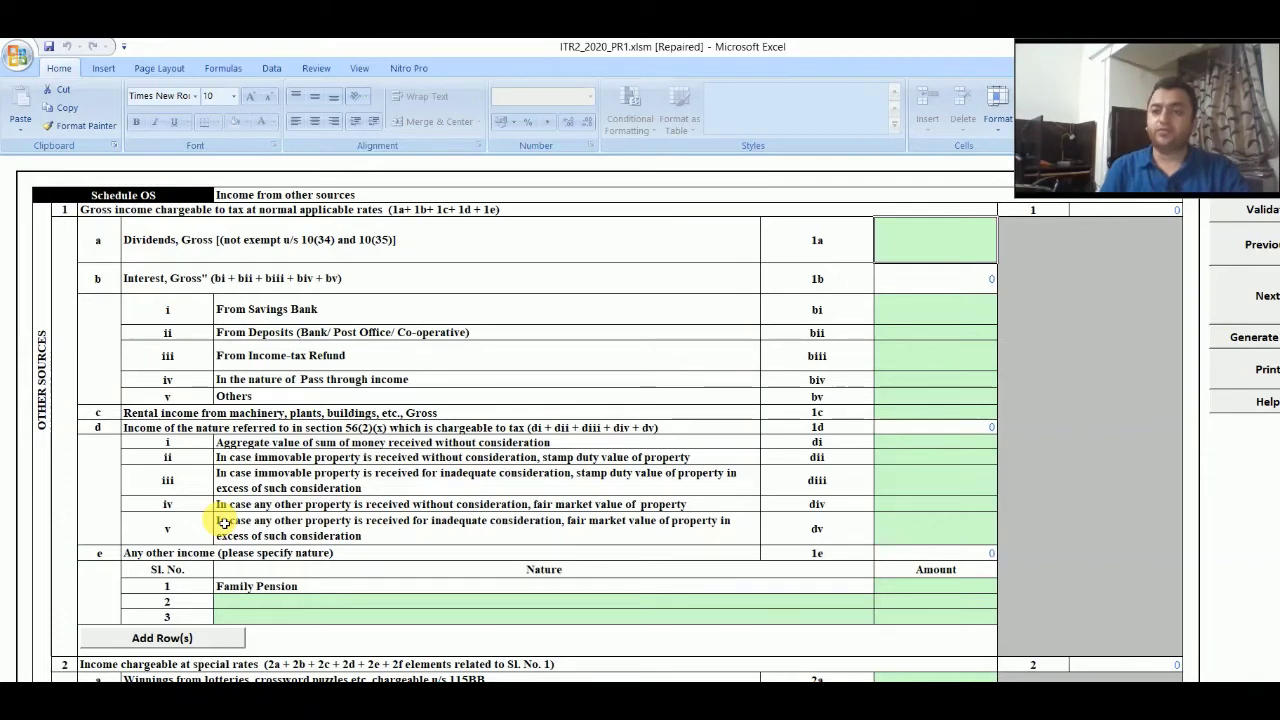
key(Left)
key(Left)
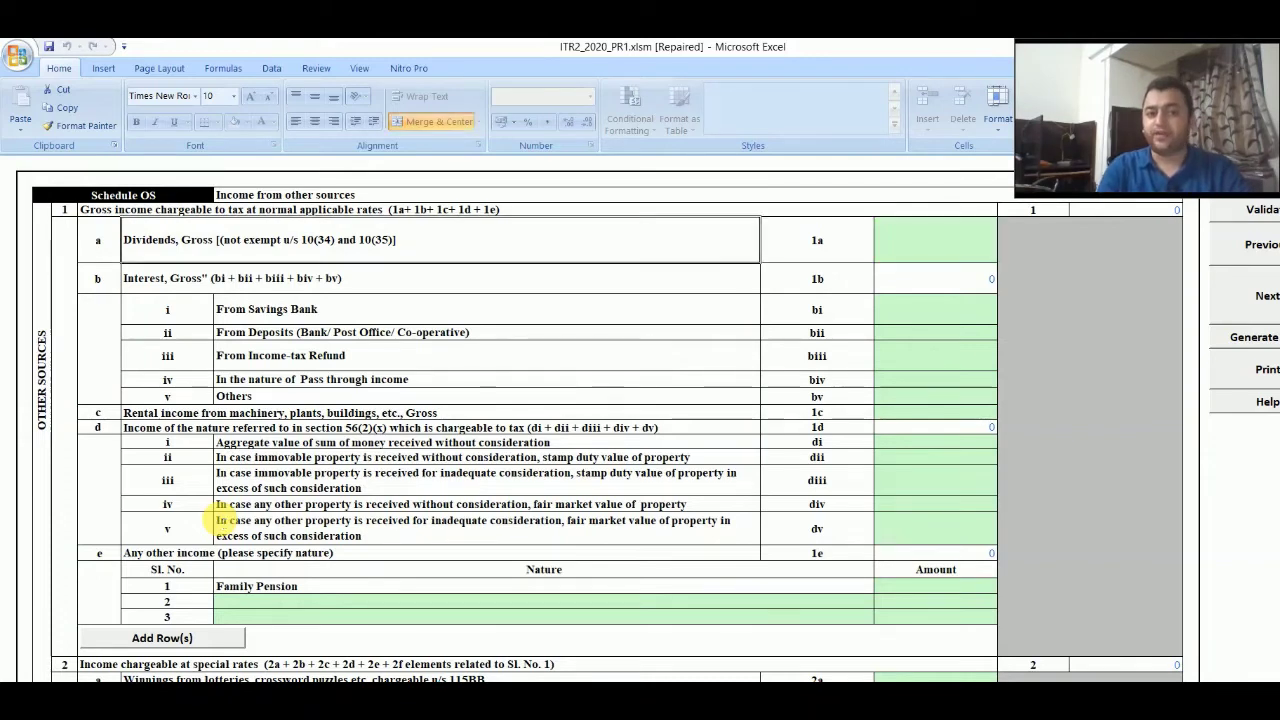
key(Down)
key(Down)
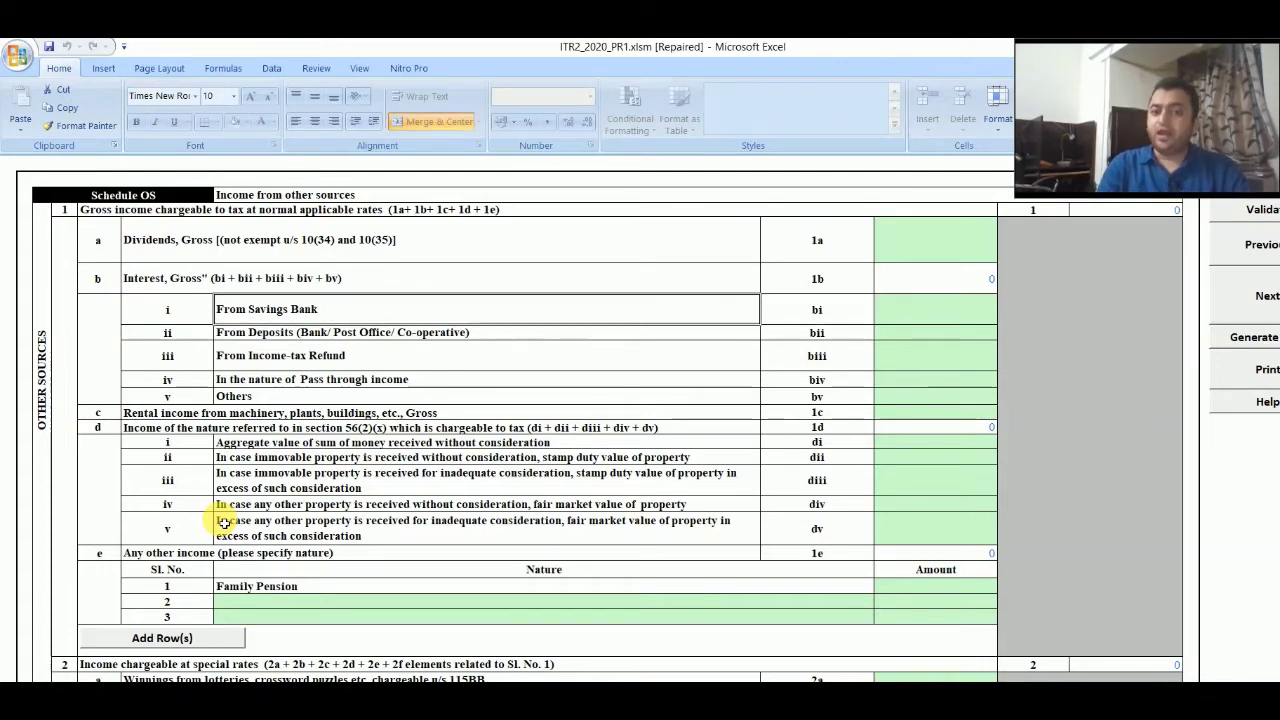
key(Tab)
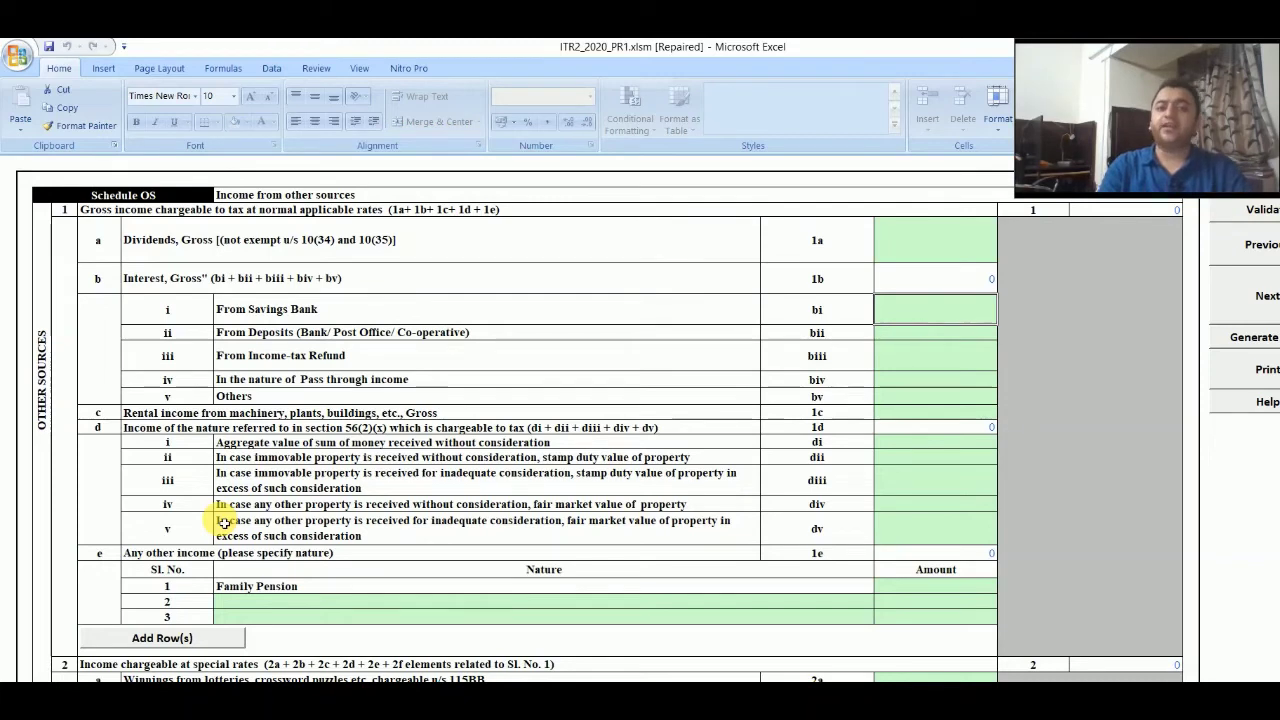
key(shift+Tab)
key(Down)
key(Right)
key(Right)
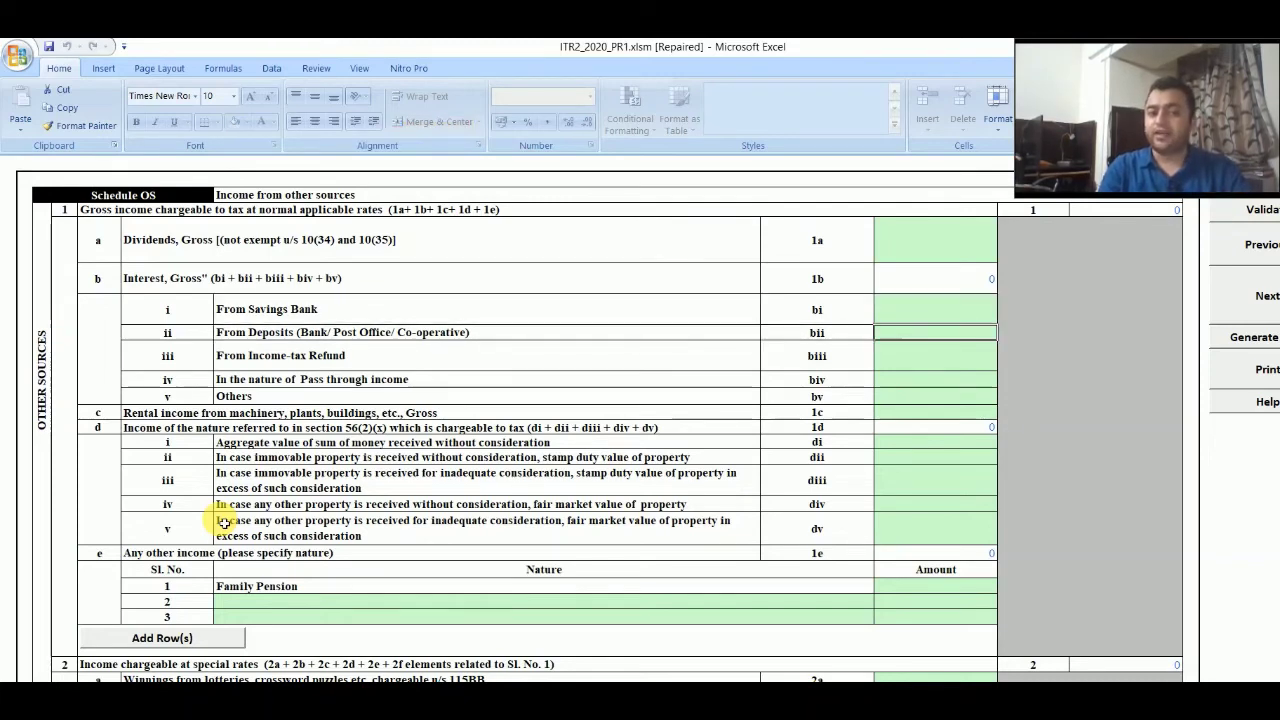
key(Down)
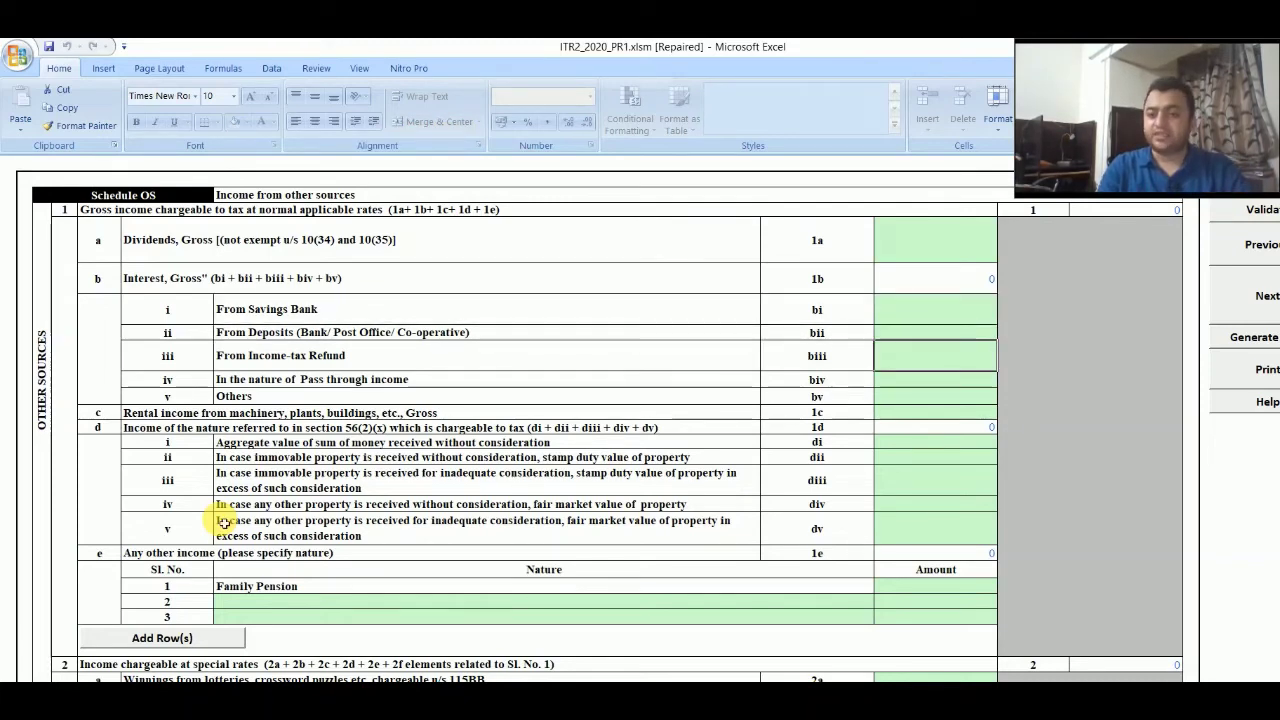
key(Down)
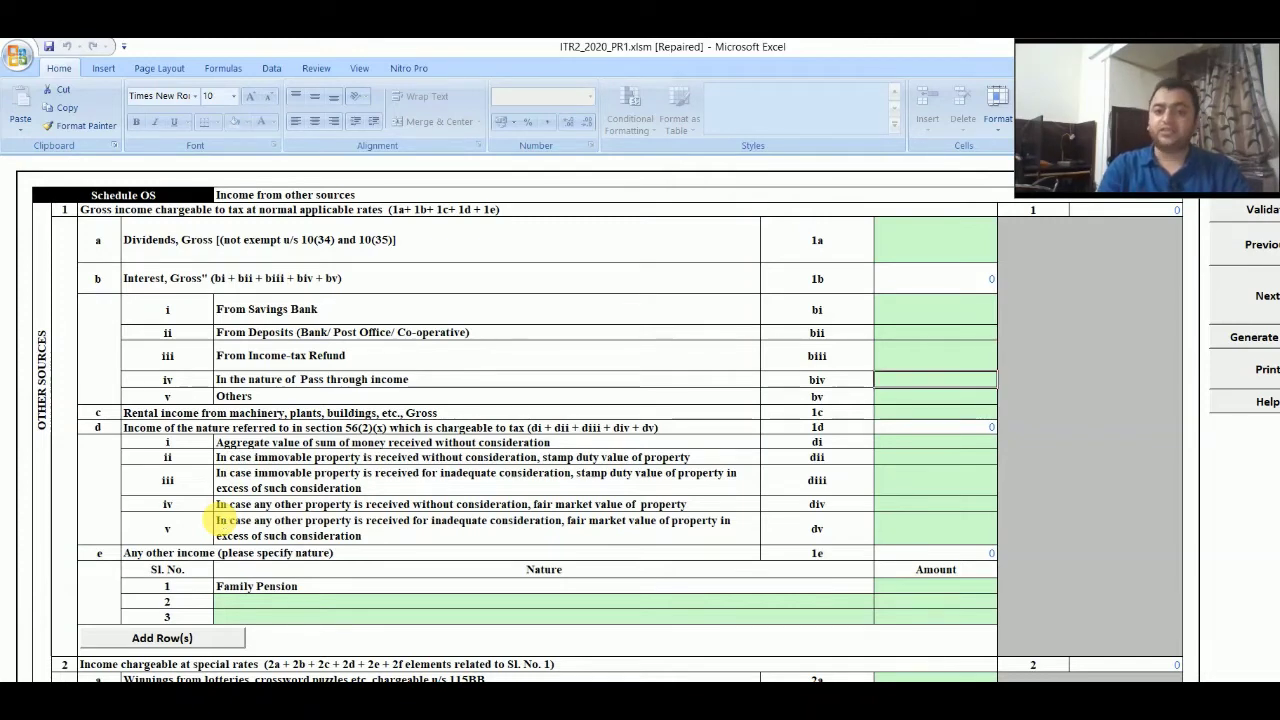
key(Left)
key(Left)
key(Down)
key(Right)
key(Right)
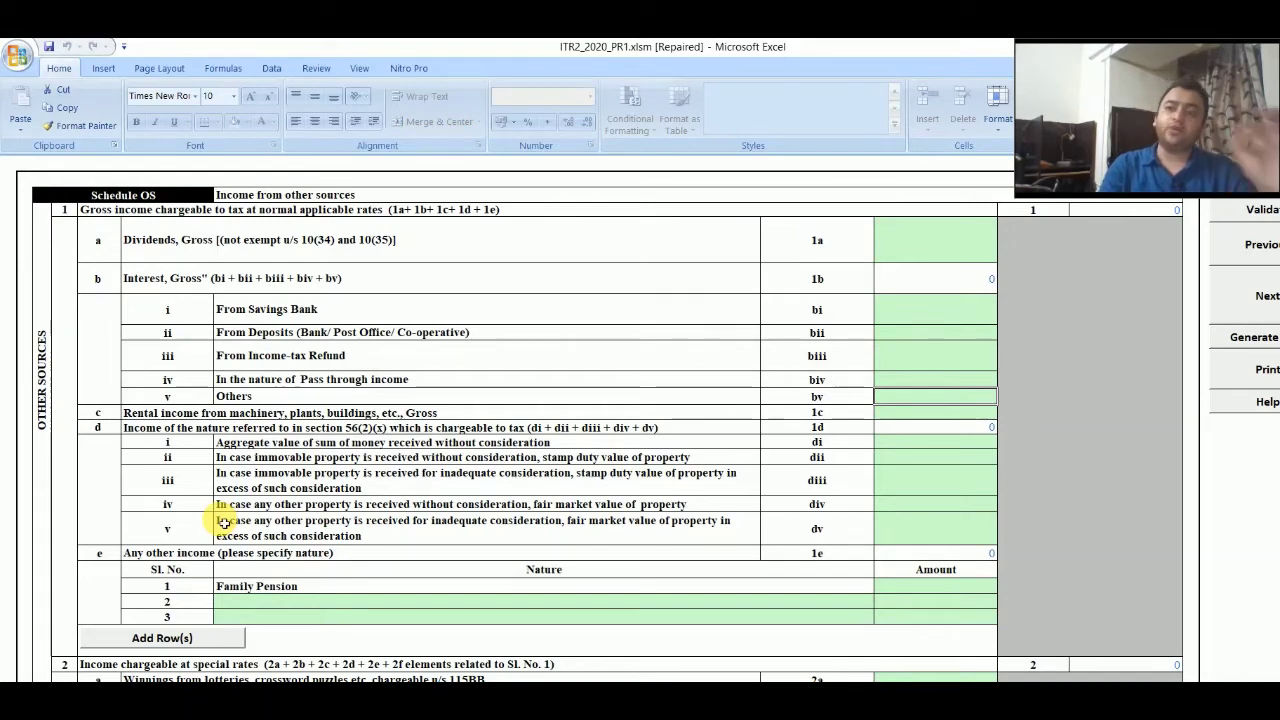
Step: Examine the Schedule OS rows on rental income from machinery and the section 56(2)(x) income items i to v
key(Down)
key(Left)
key(Left)
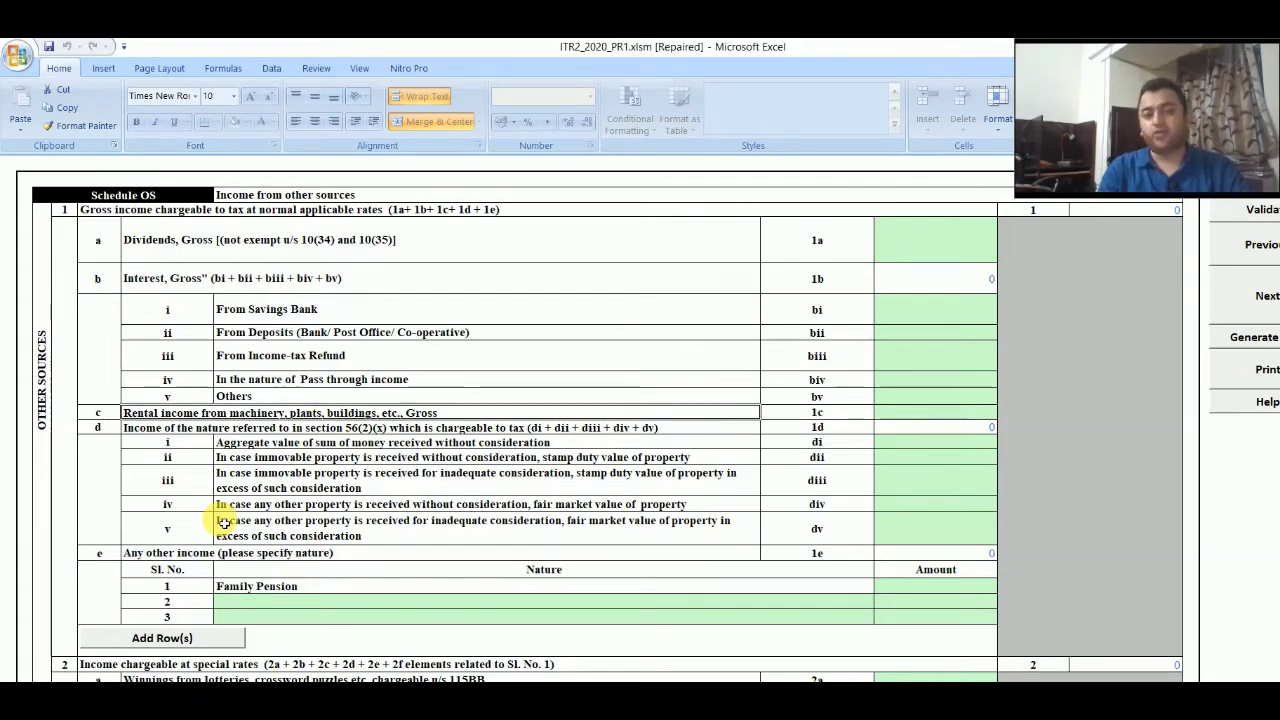
key(Down)
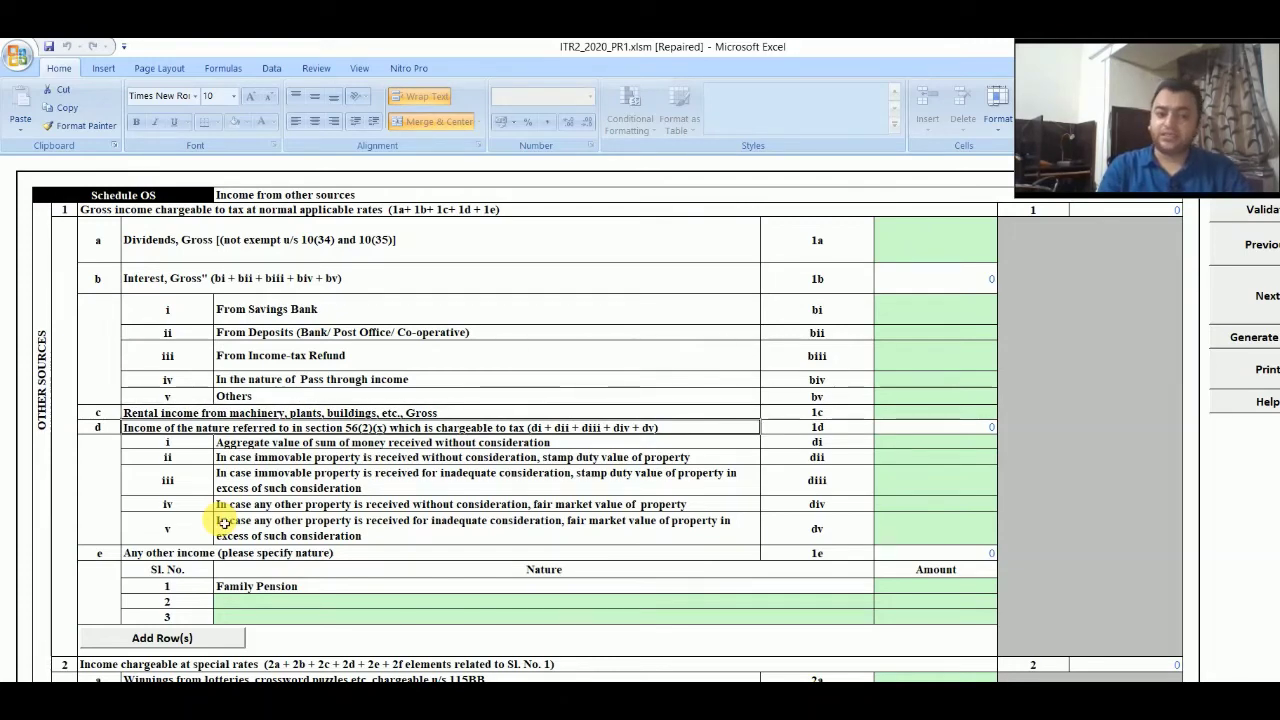
key(Down)
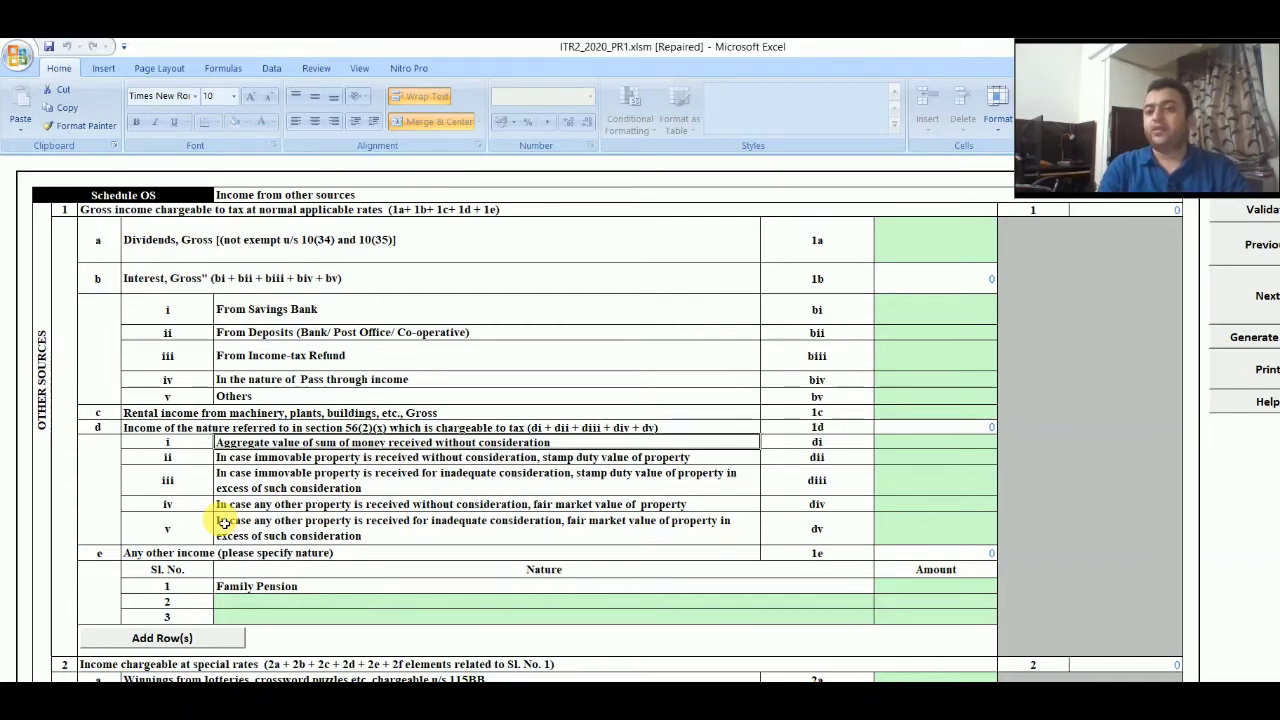
key(Down)
key(Down)
key(Down)
key(Down)
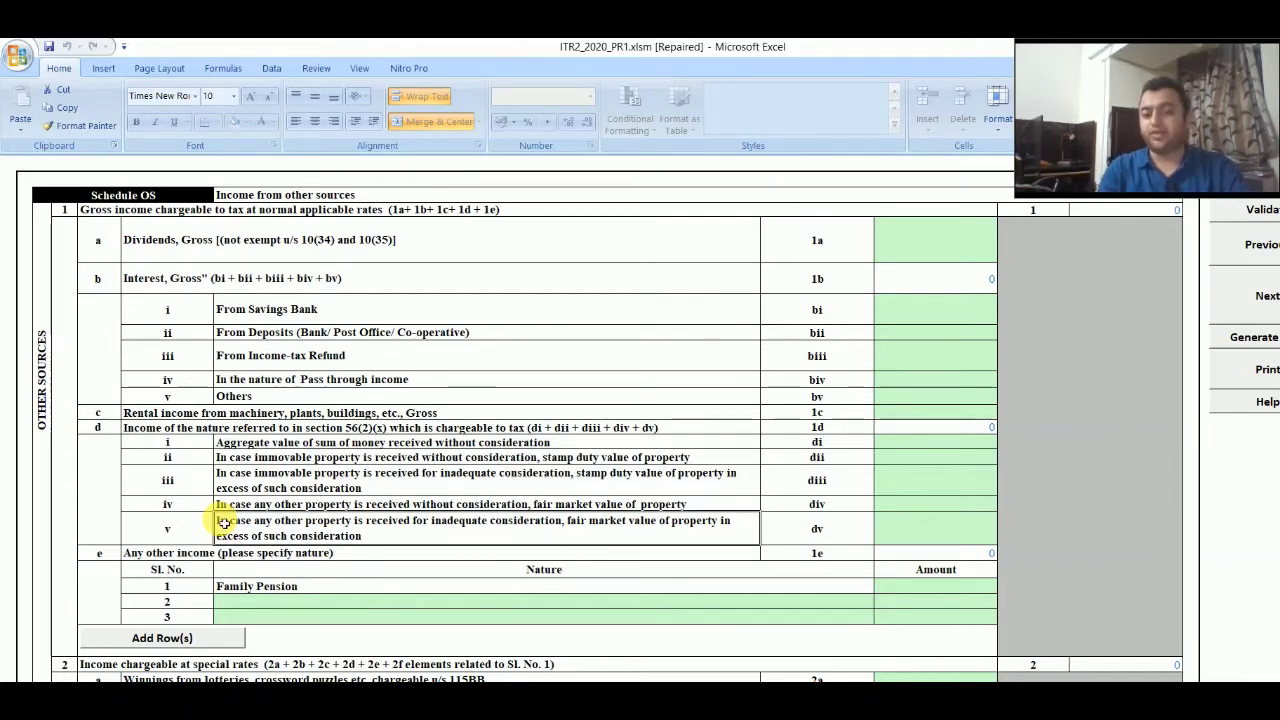
Step: Review the rest of Schedule OS, from other income and special-rate income to section 57 deductions, race horses and the quarterly accrual table
key(Down)
key(Down)
key(Down)
key(Down)
key(Down)
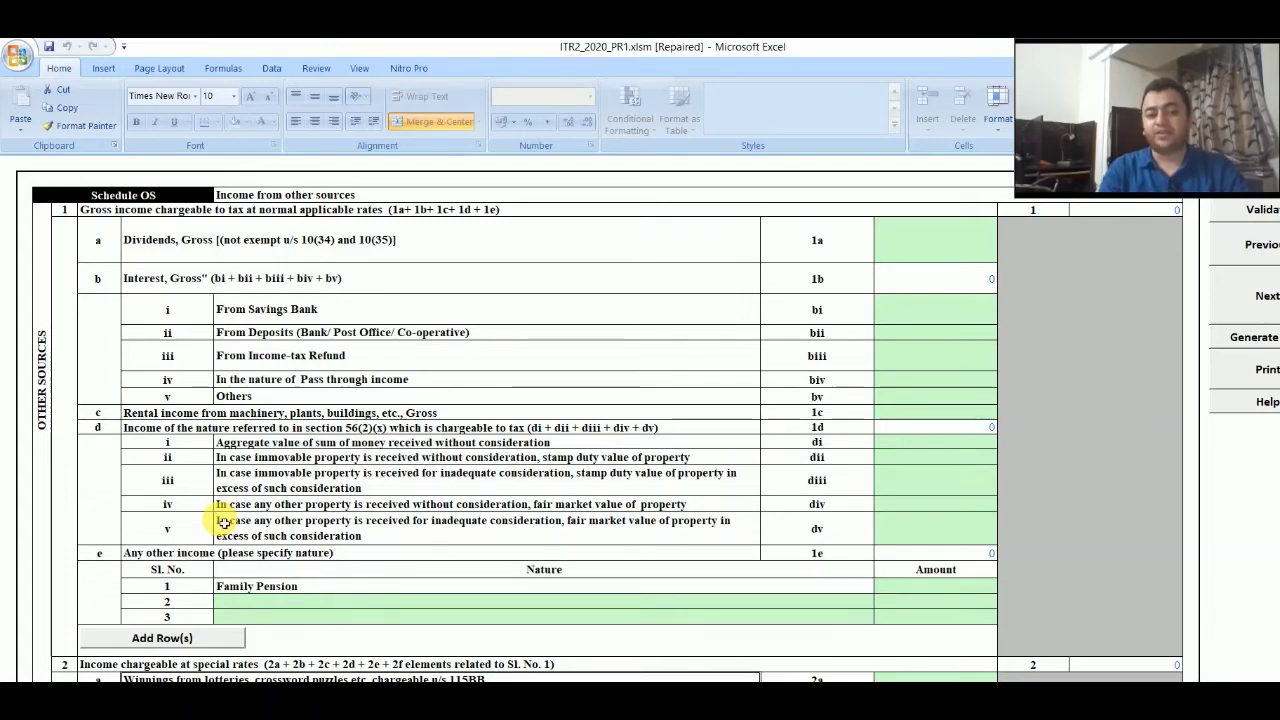
scroll(224, 526, down, 5)
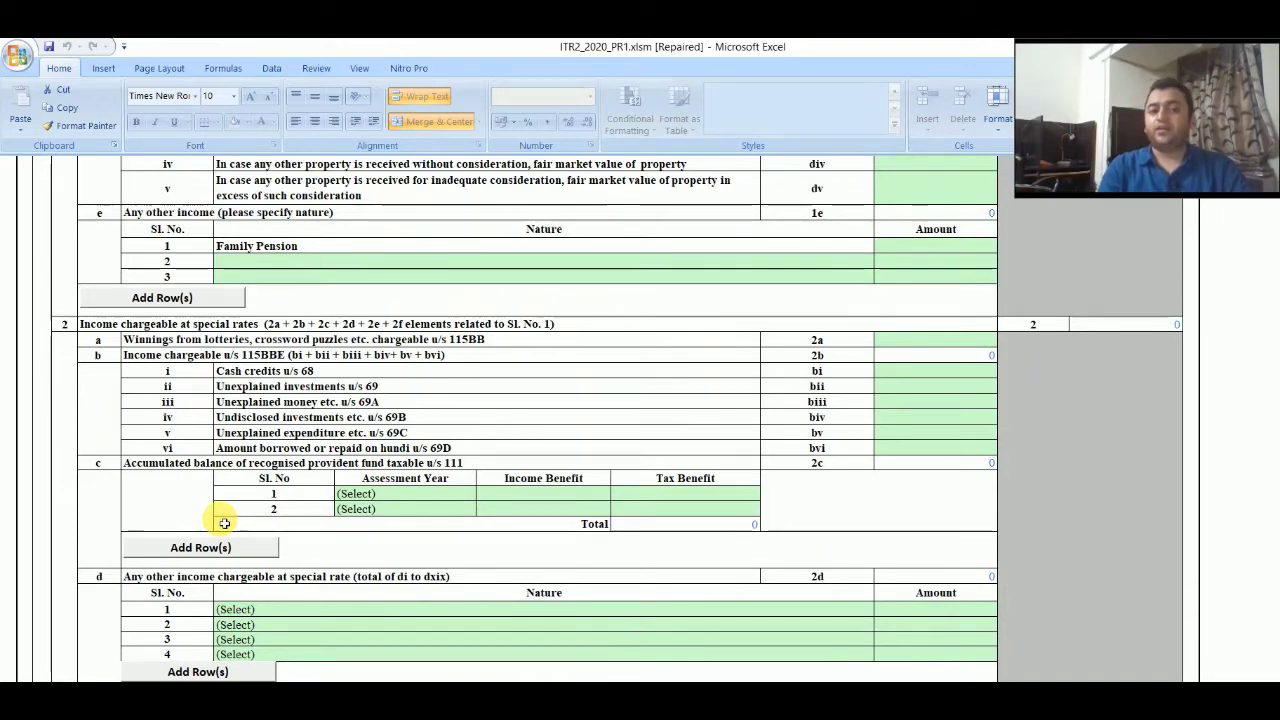
key(Down)
scroll(220, 522, down, 6)
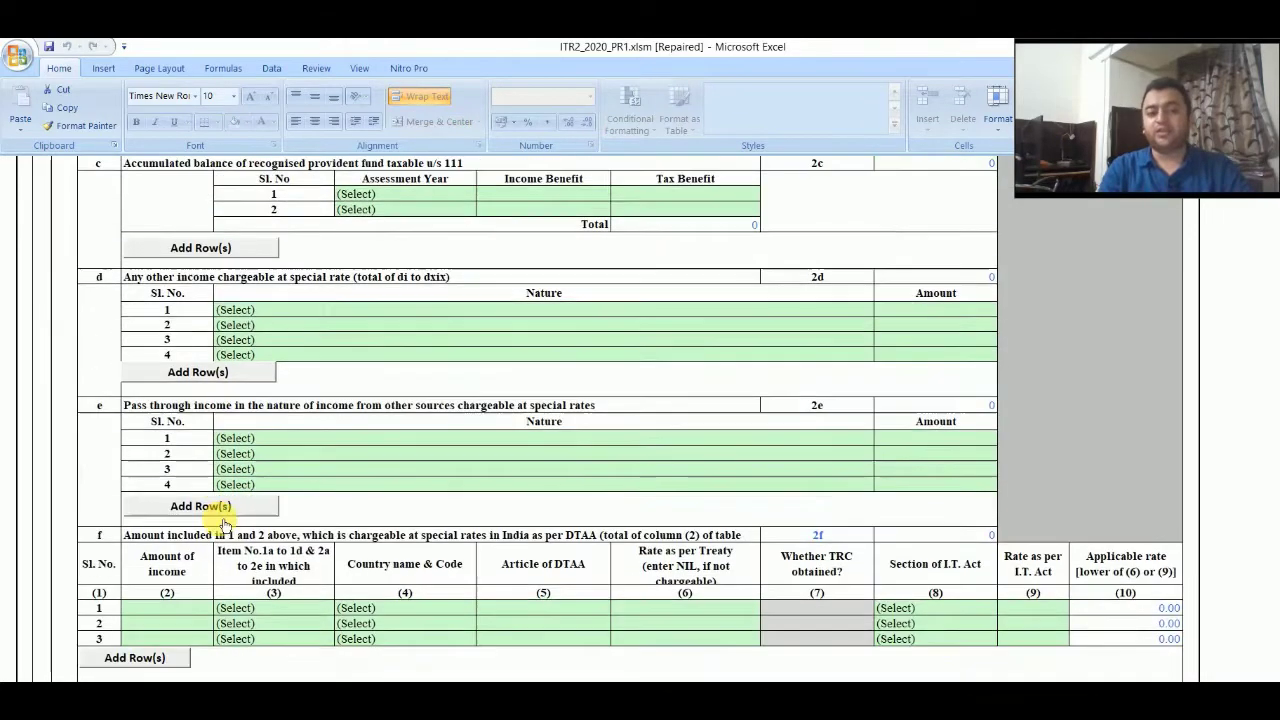
scroll(222, 524, down, 9)
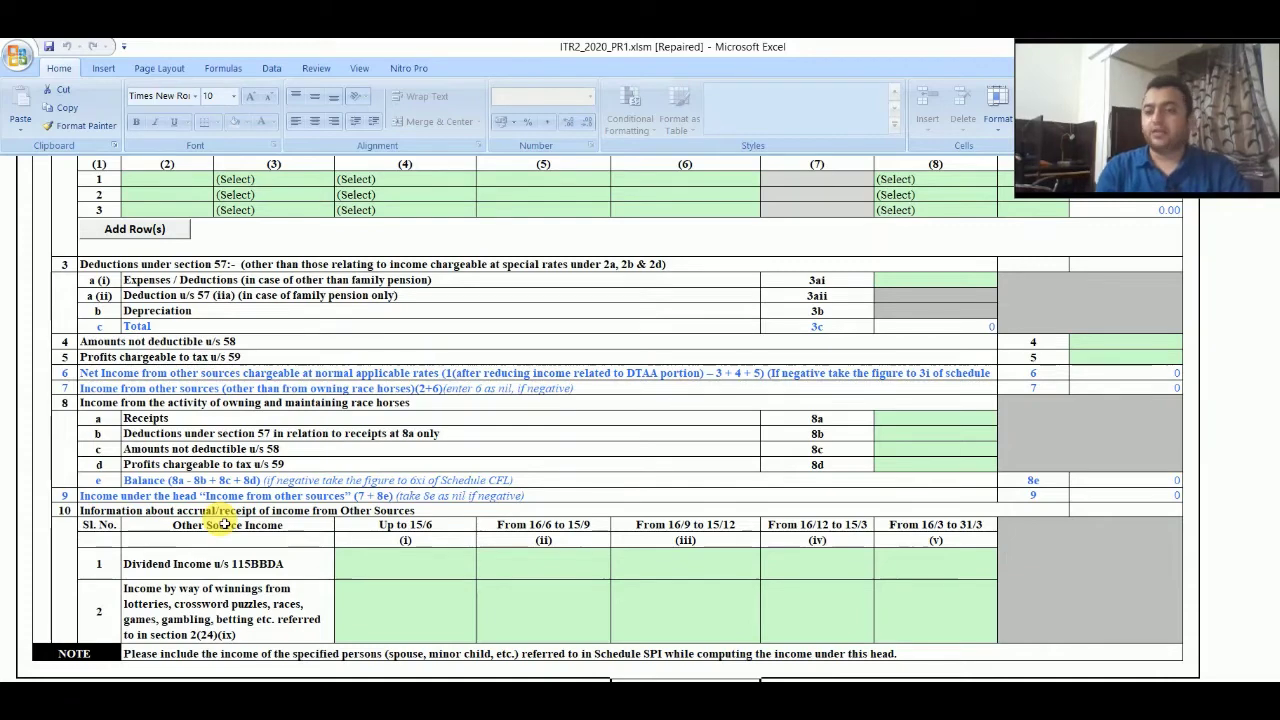
Step: Open the Schedule CYLA sheet and review the current-year loss set-off table and the Schedule BFLA brought-forward loss table
key(ctrl+Page_Down)
key(ctrl+Page_Down)
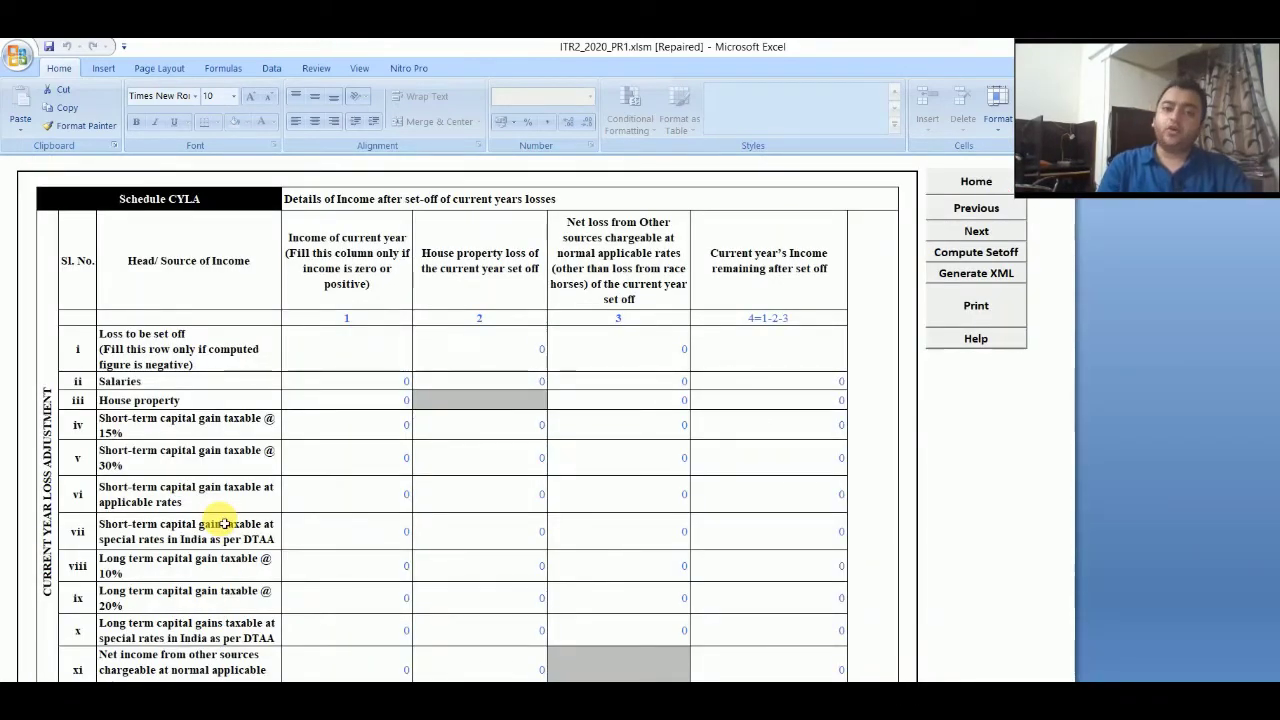
scroll(225, 523, down, 3)
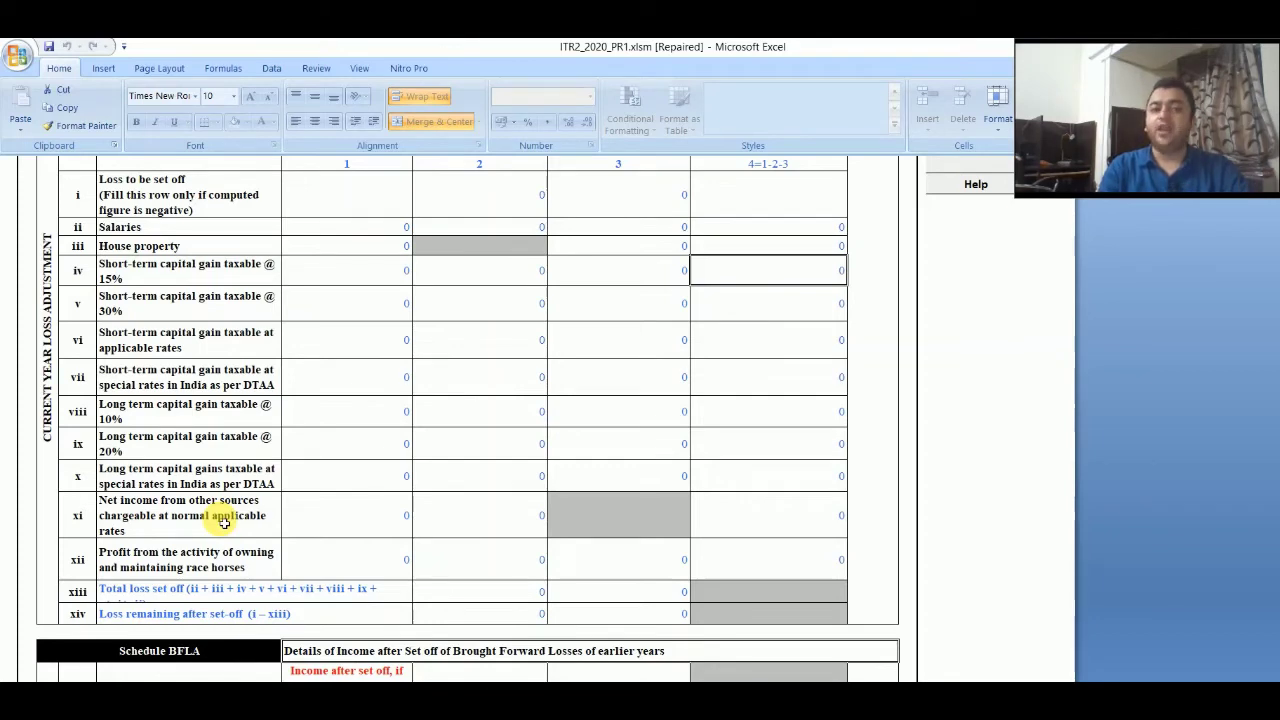
scroll(224, 522, down, 9)
scroll(224, 522, down, 3)
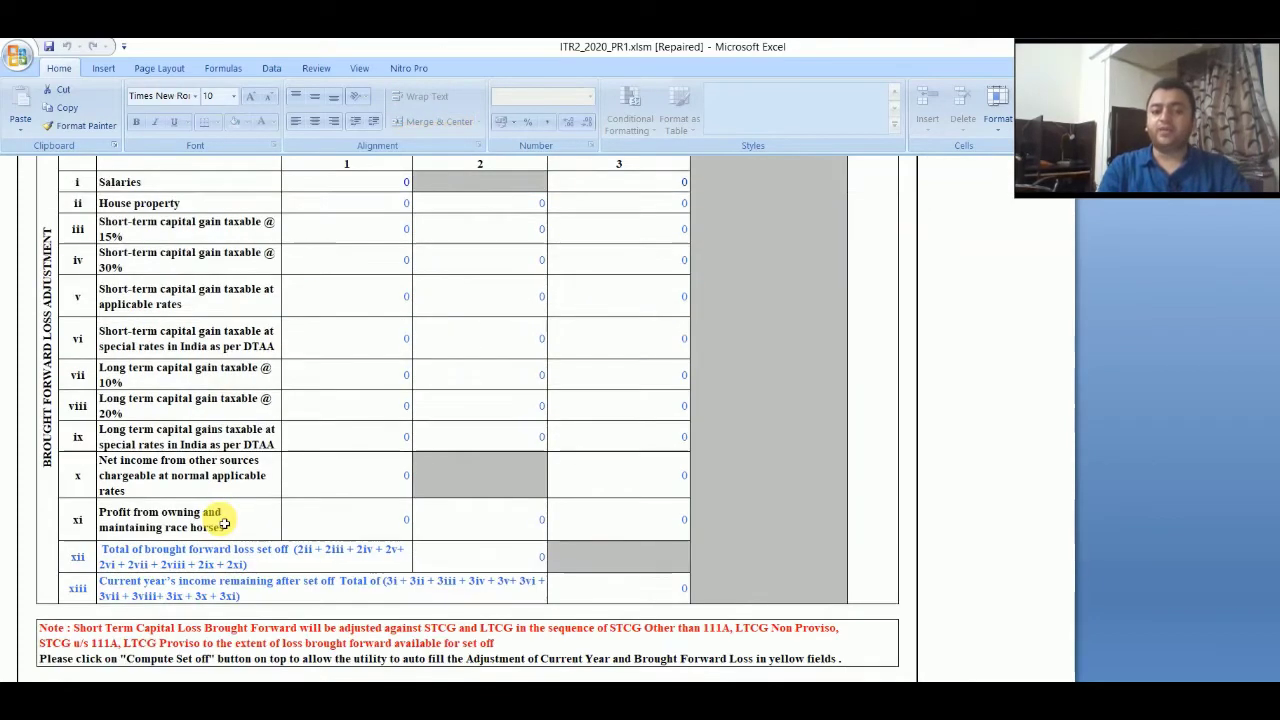
scroll(224, 522, up, 12)
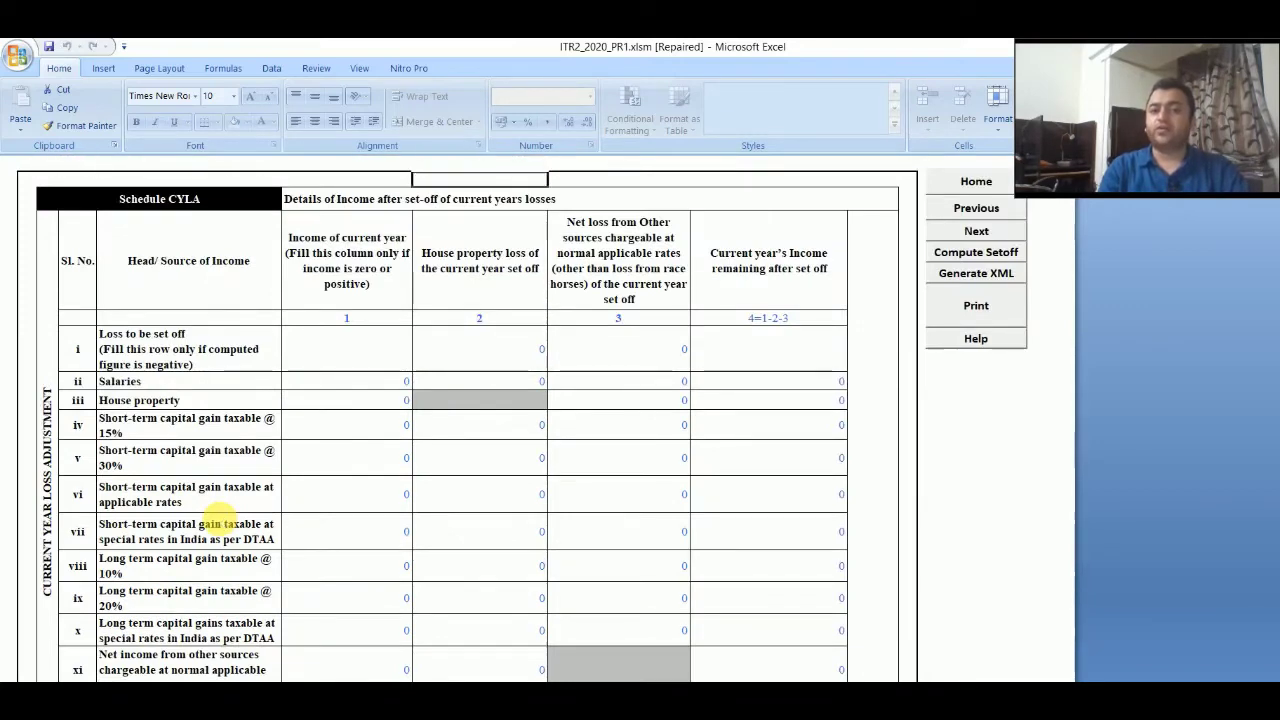
key(Down)
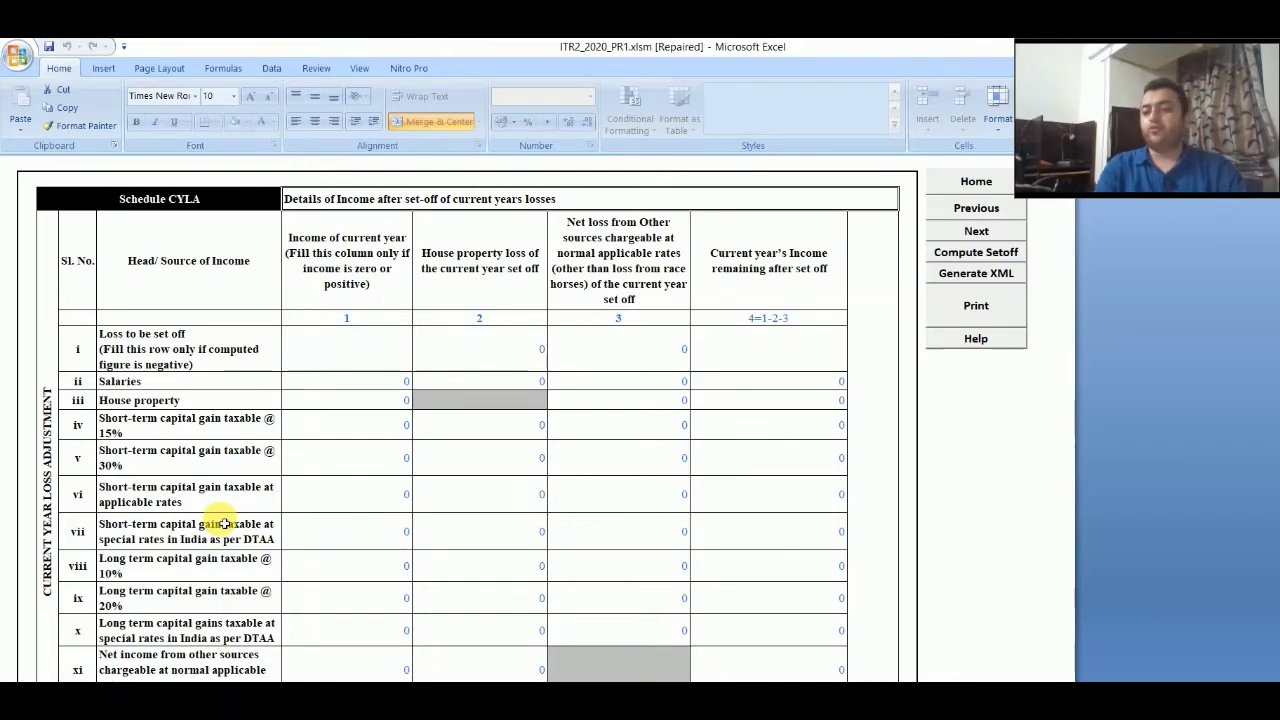
Step: Open the Schedule CFL sheet and go through its assessment year rows and the total loss carried forward row
key(ctrl+Page_Down)
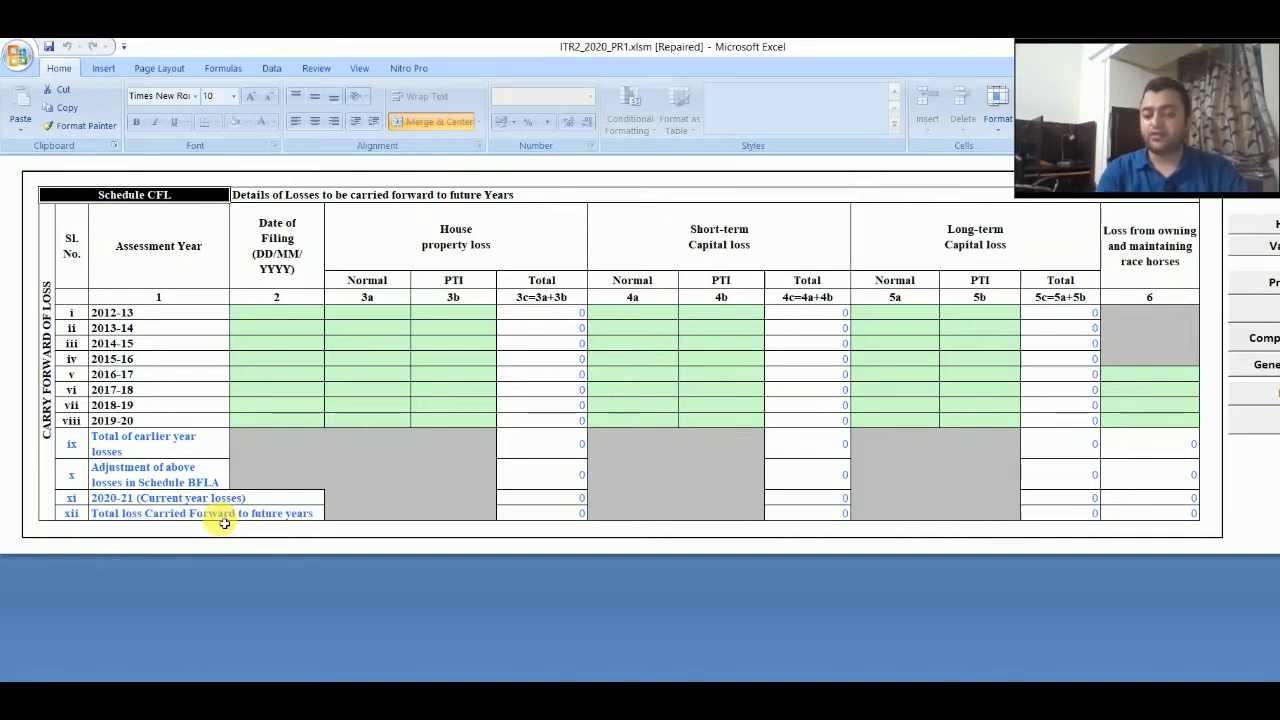
key(Down)
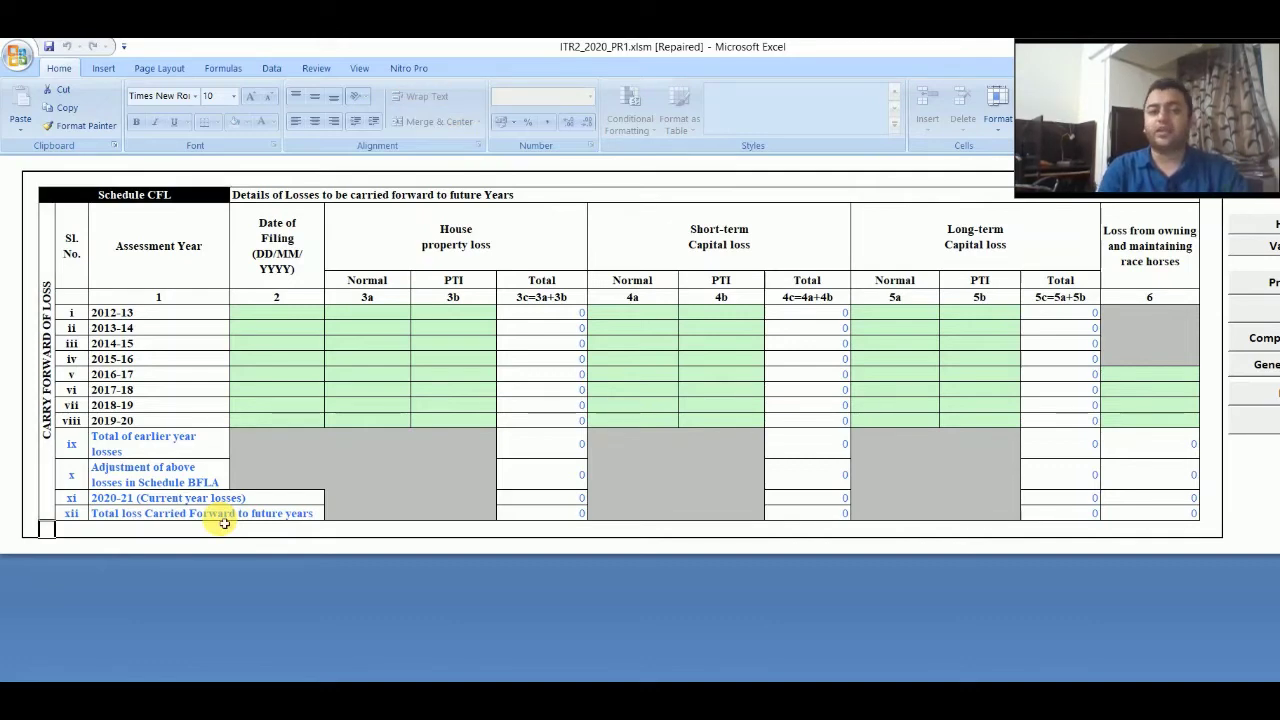
key(Up)
key(Up)
key(Up)
key(Up)
key(Down)
key(Down)
key(Down)
key(Down)
key(Down)
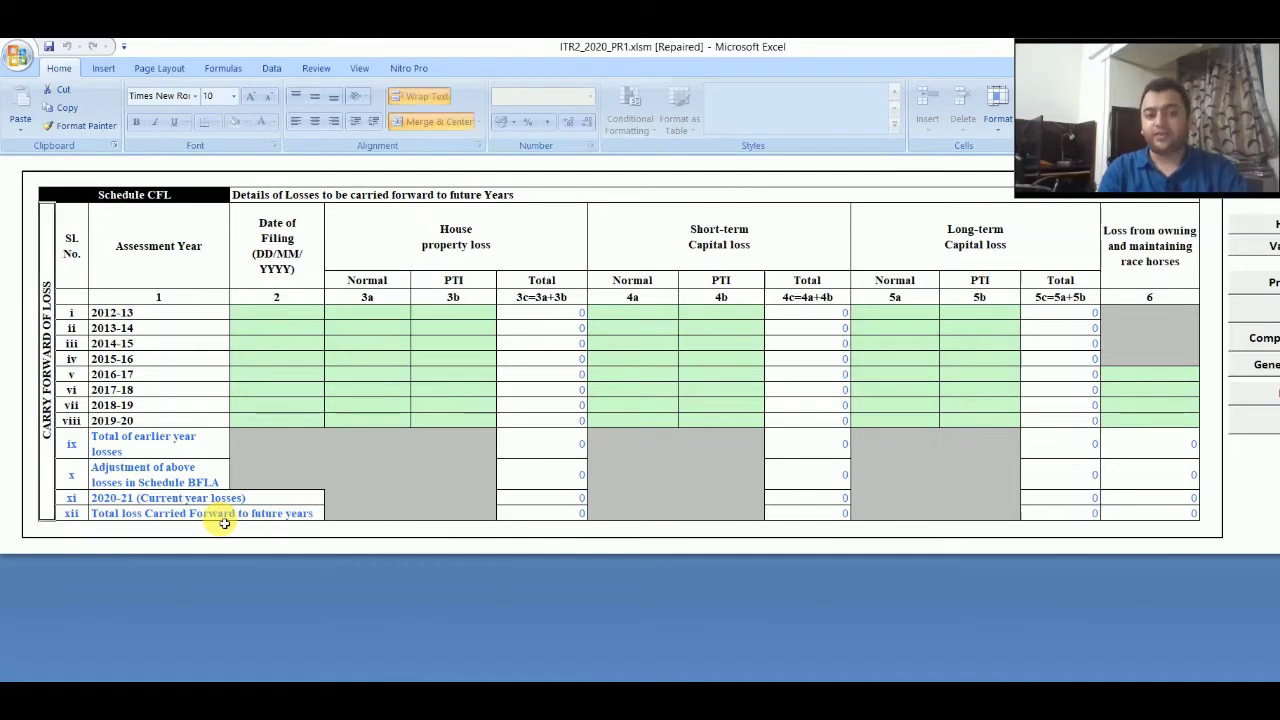
key(Right)
key(Up)
key(Up)
key(Up)
key(Up)
key(Up)
key(Up)
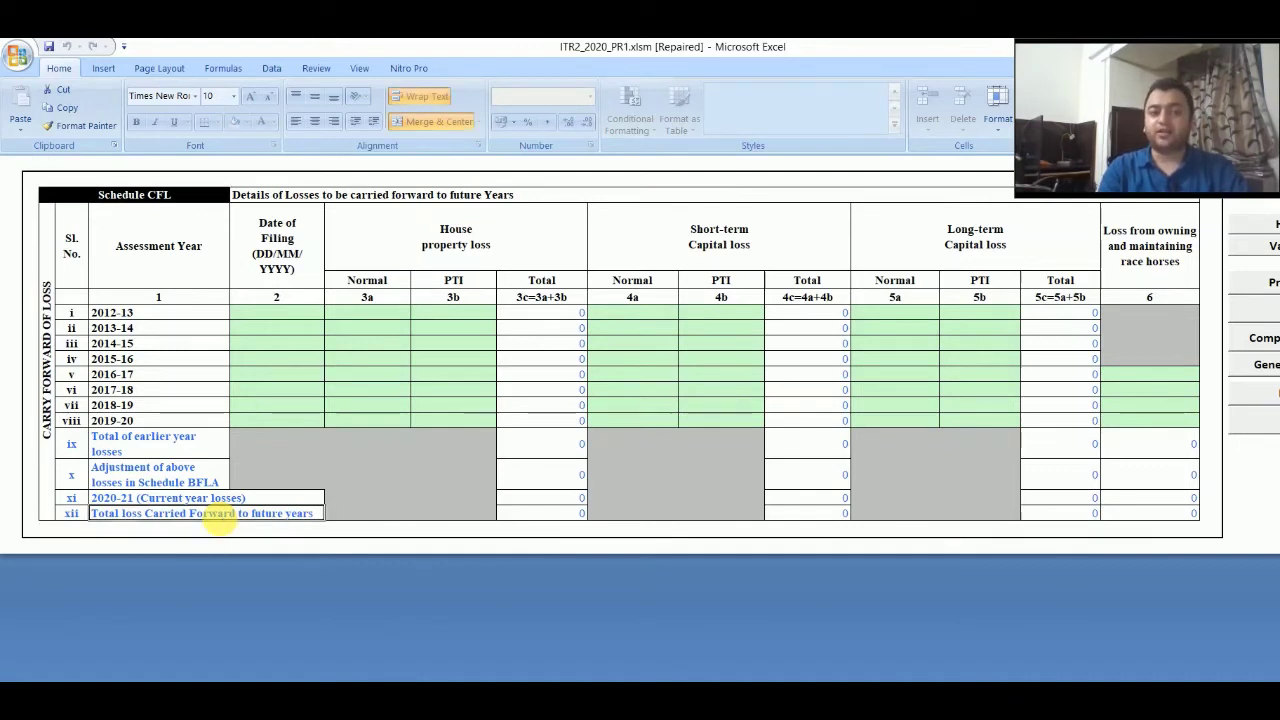
key(Up)
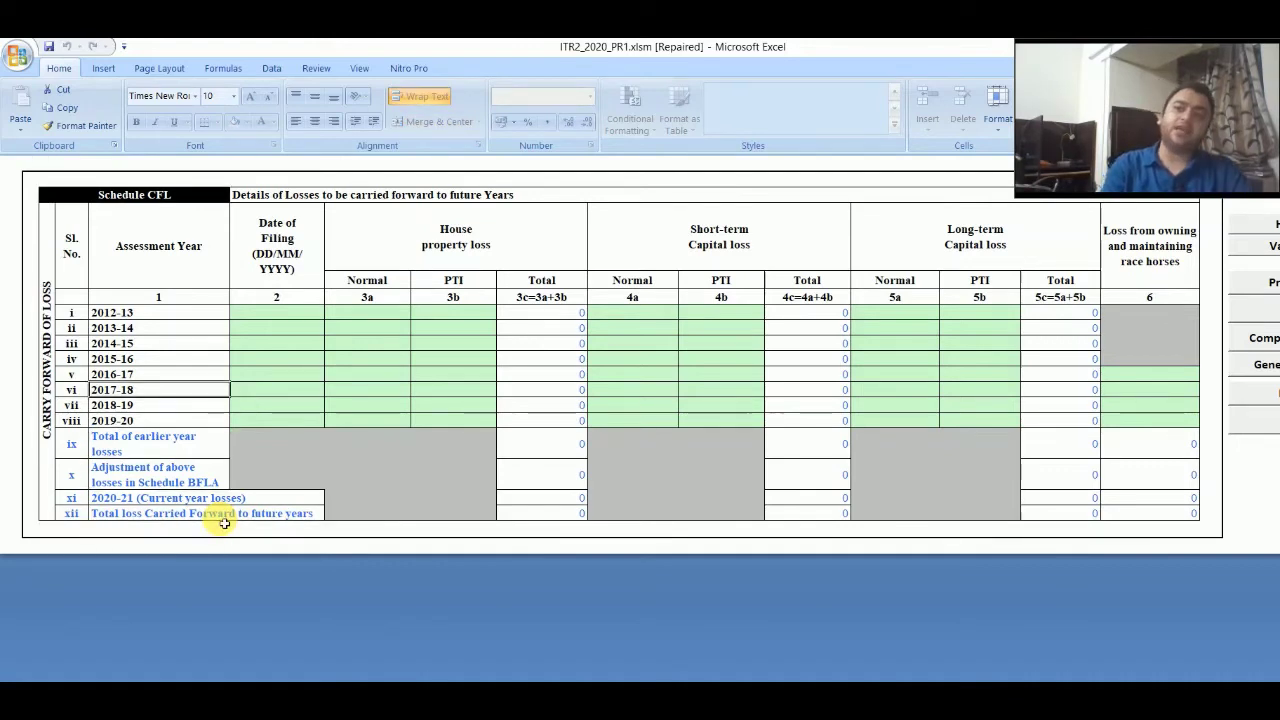
Step: Examine the Schedule CFL columns for date of filing, house property loss and short-term capital loss in the 2012-13 row
key(Right)
key(Up)
key(Up)
key(Up)
key(Up)
key(Up)
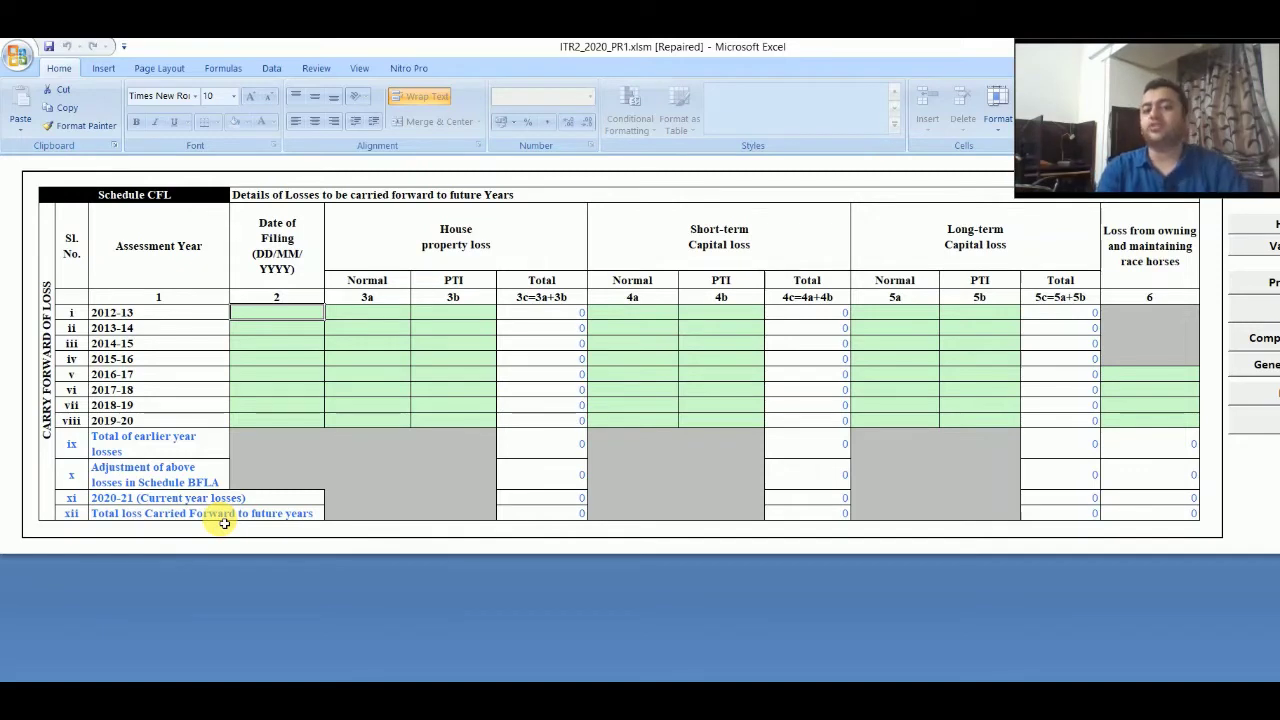
key(Right)
key(Right)
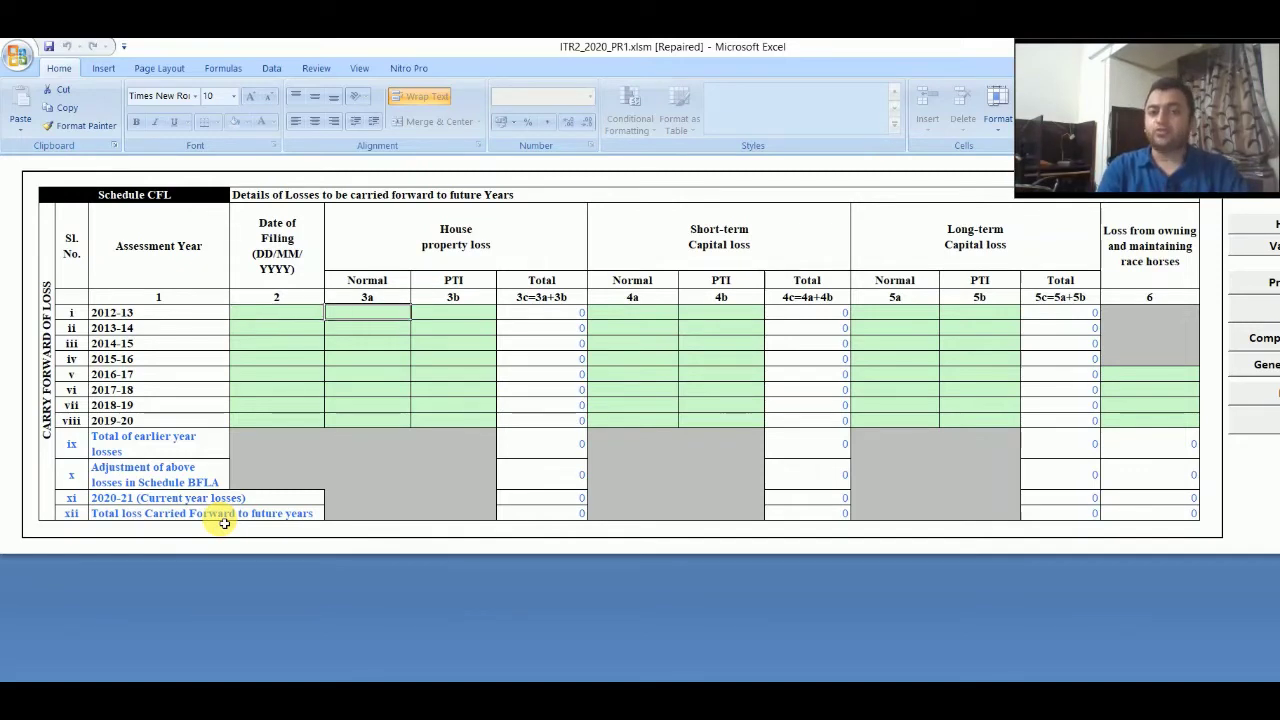
key(Right)
key(Right)
key(Right)
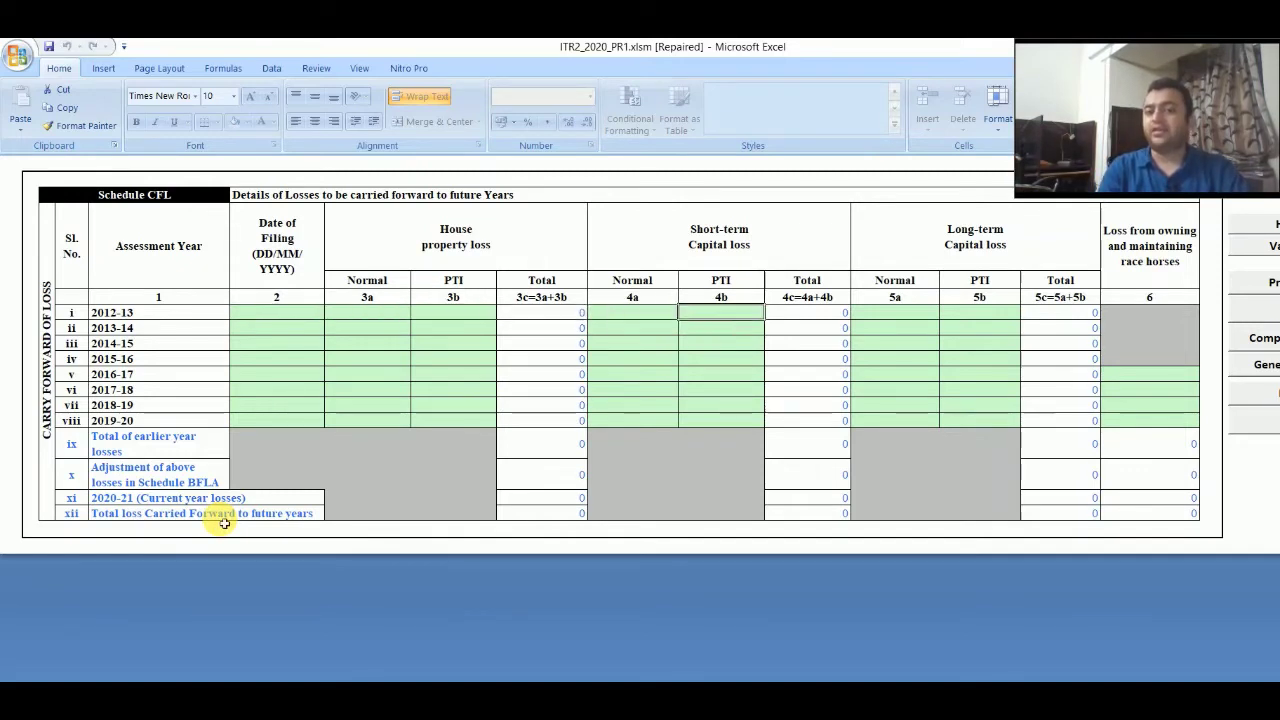
key(Left)
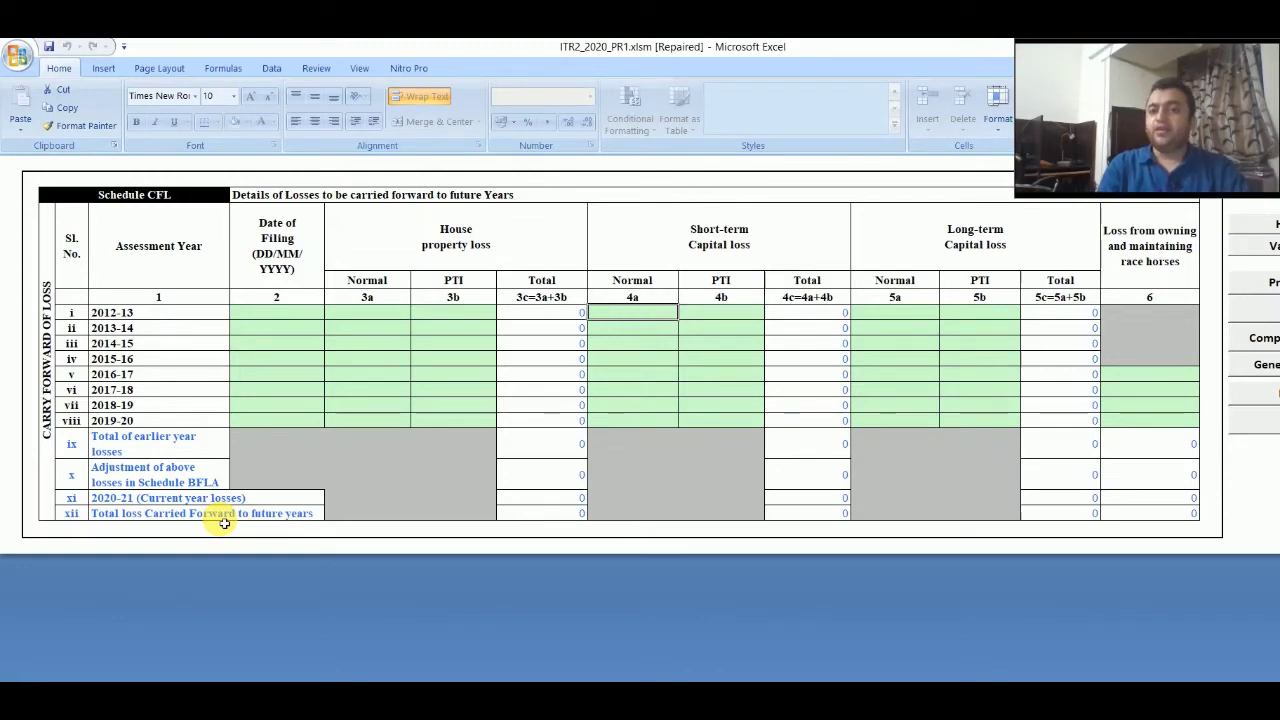
key(Right)
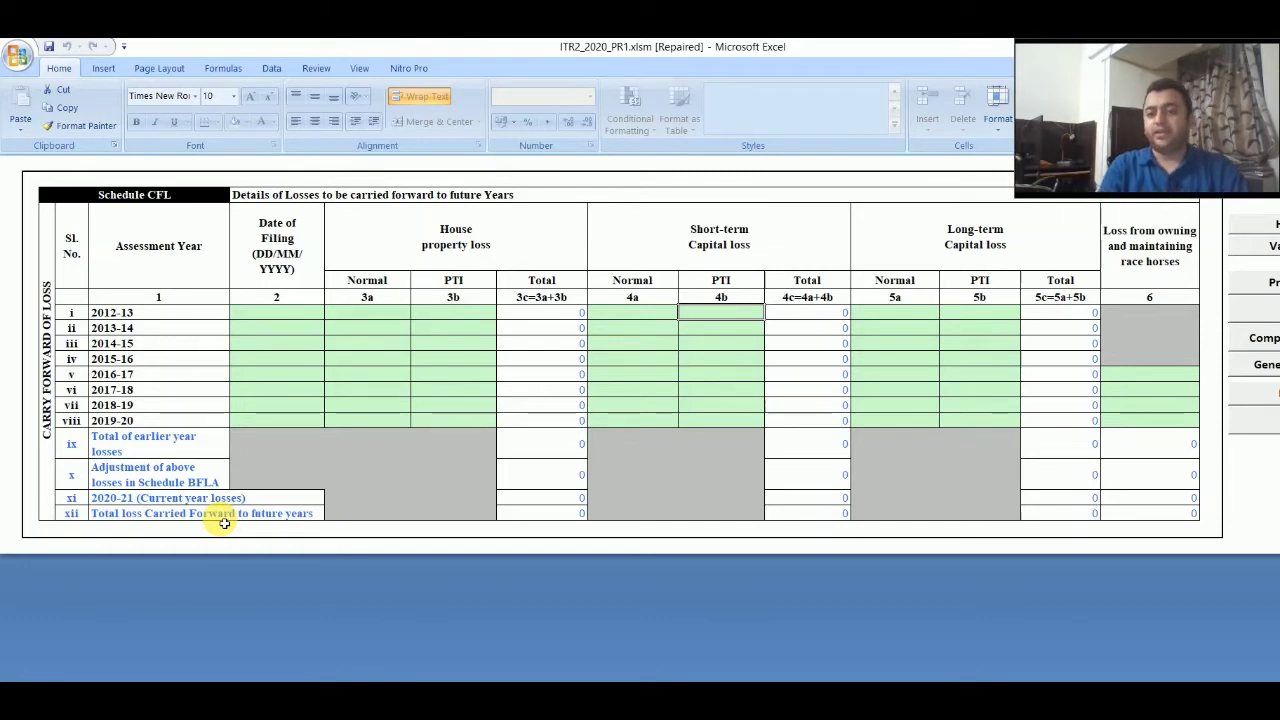
Step: View the Details of investments sheet and examine the long-term capital gain rows for sections 54, 54B, 54F and 54GB
key(ctrl+Page_Down)
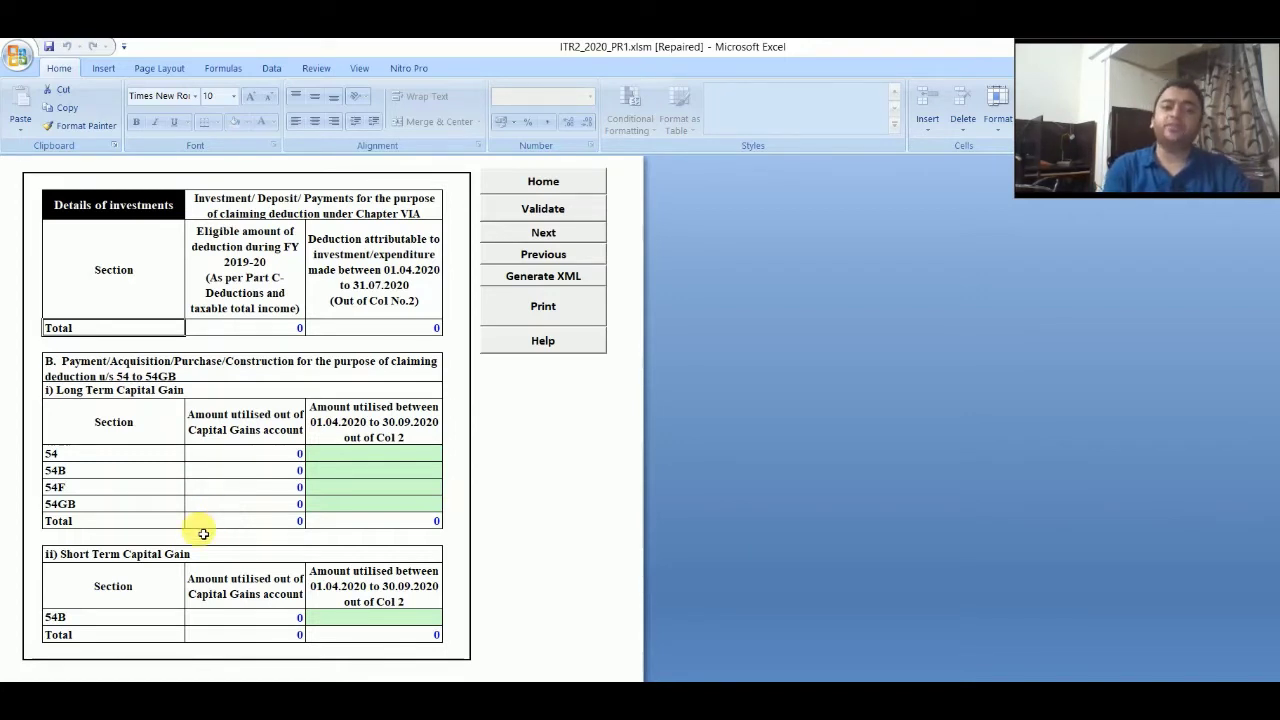
click(217, 461)
key(Down)
key(Down)
key(Down)
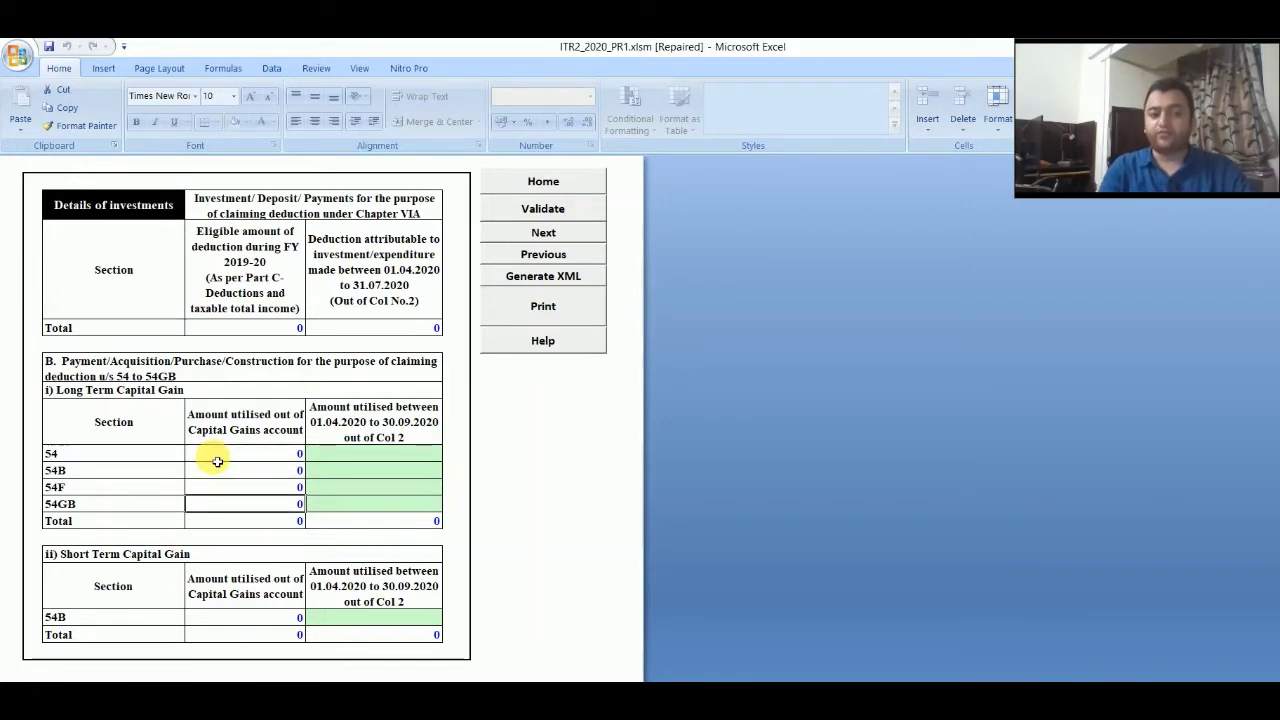
key(Up)
key(Up)
key(Up)
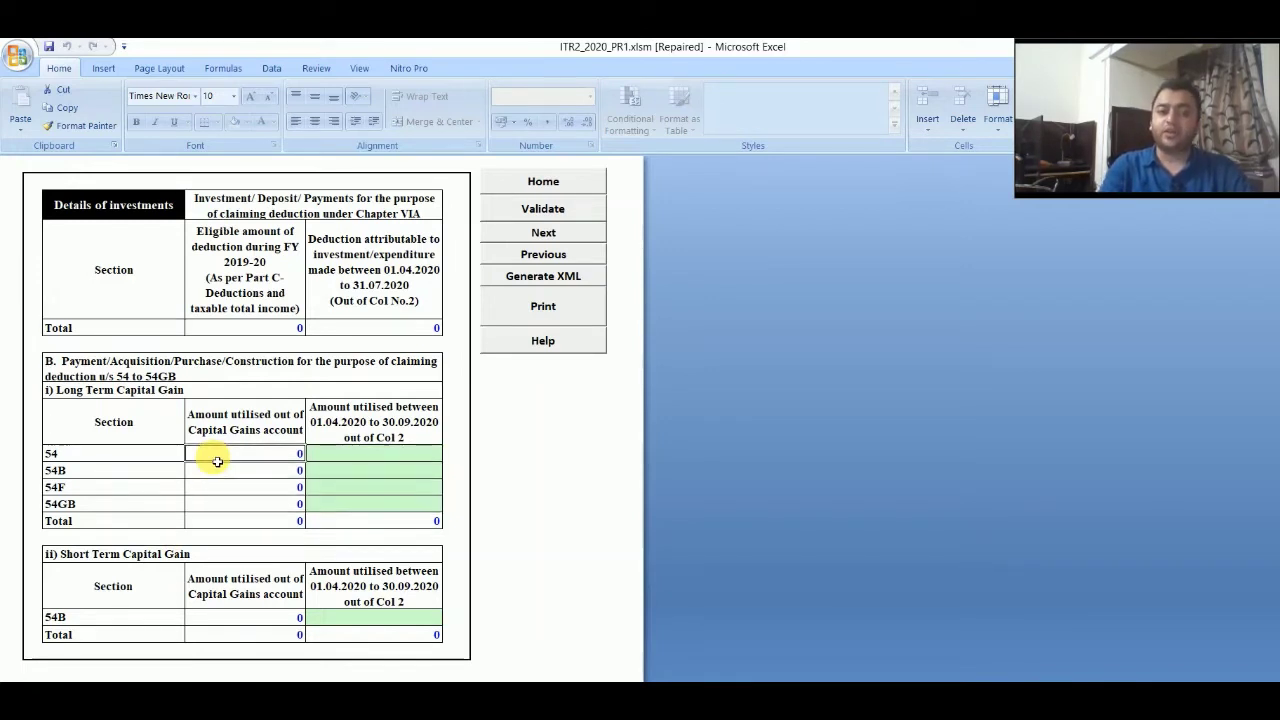
key(Right)
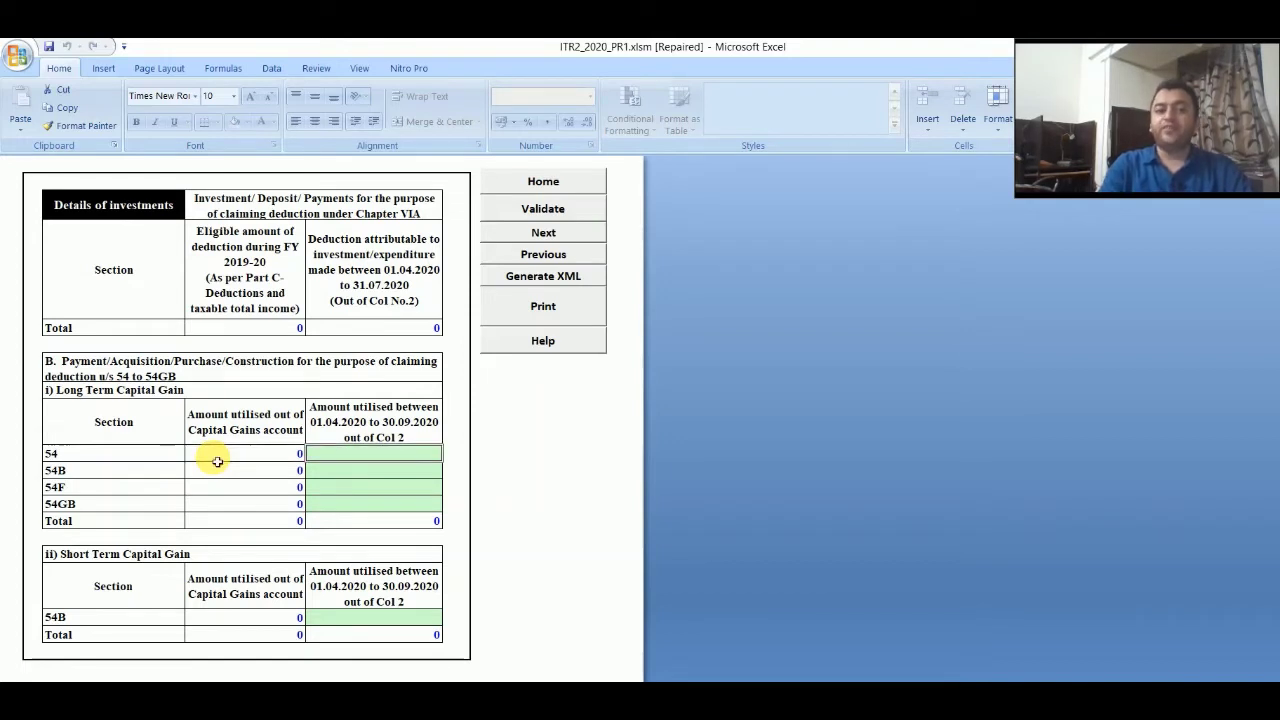
key(Left)
key(Down)
key(Down)
key(Down)
key(Right)
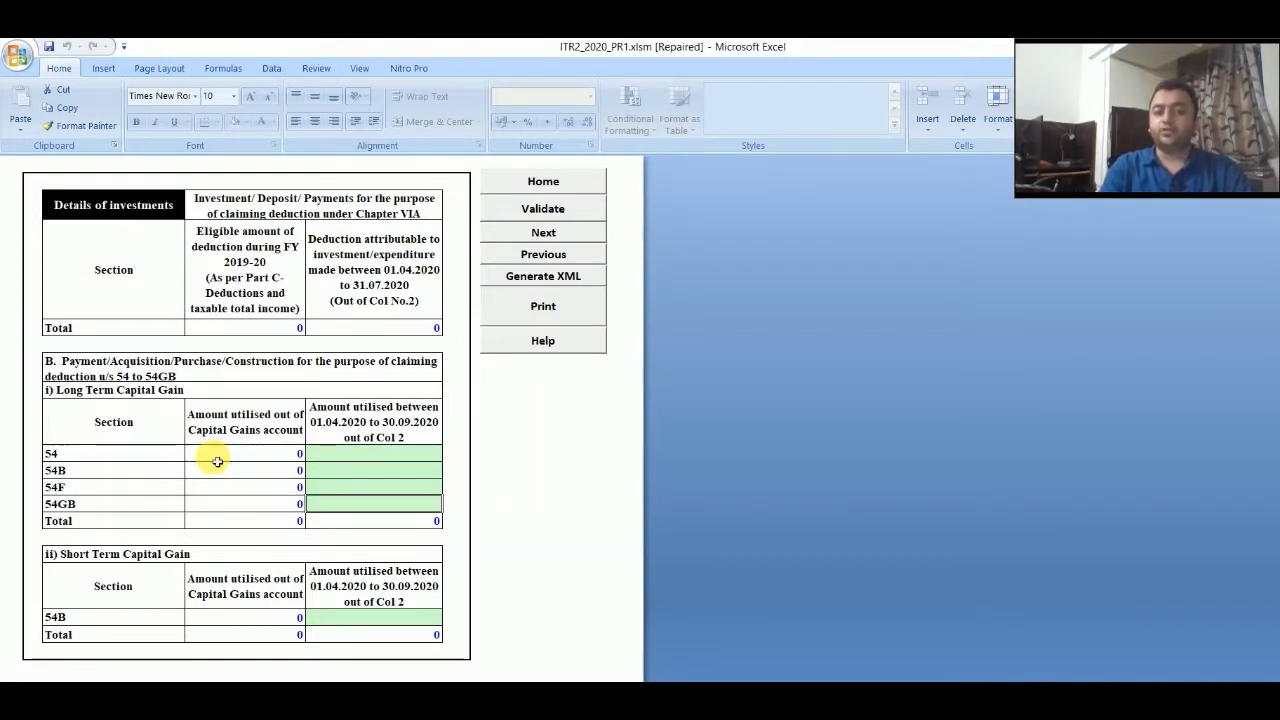
key(Down)
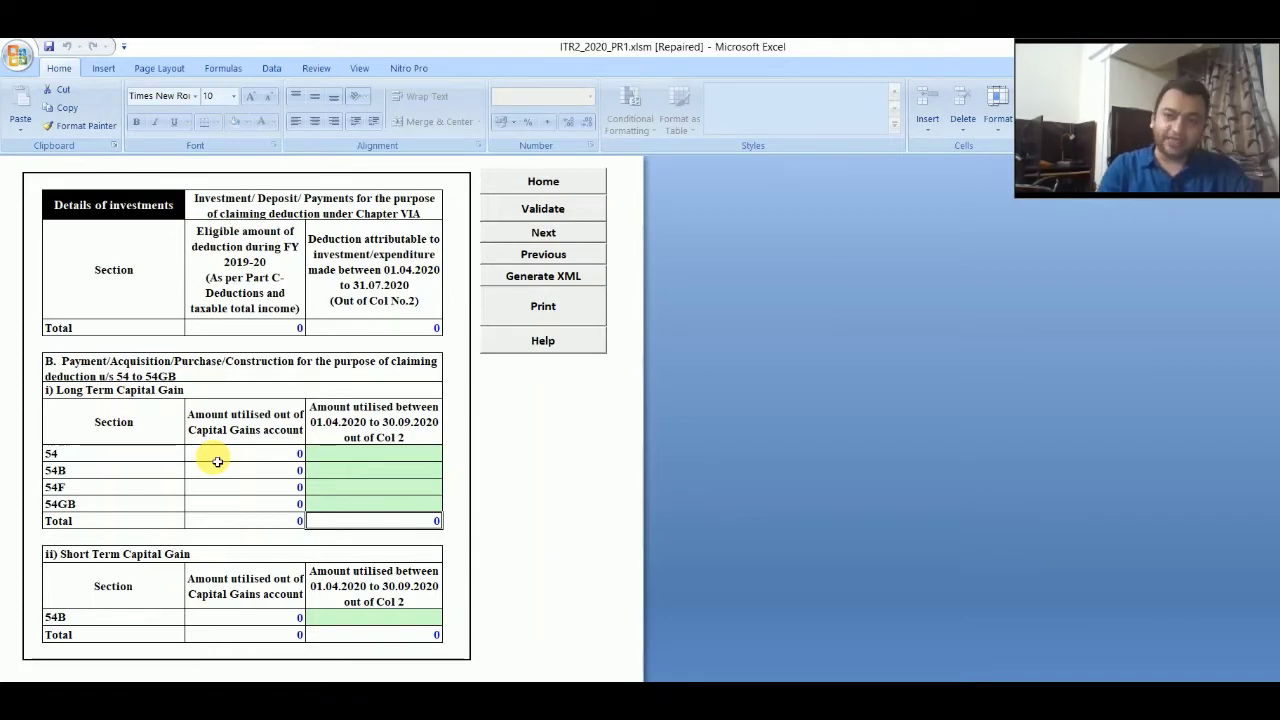
Step: Examine the Chapter VIA deduction total and the section 54B short-term capital gain row on the Details of investments sheet
key(Up)
key(Up)
key(Up)
key(Up)
key(Up)
key(Up)
key(Up)
key(Up)
key(Up)
key(Left)
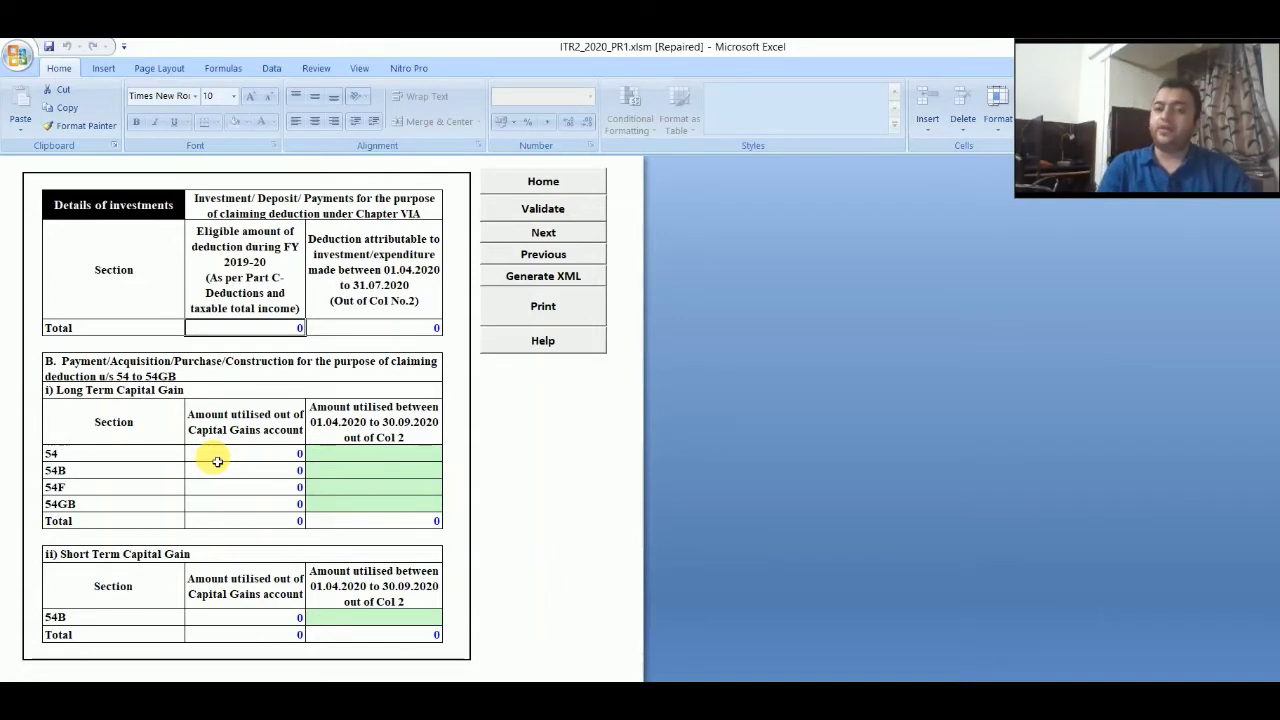
click(224, 620)
key(Left)
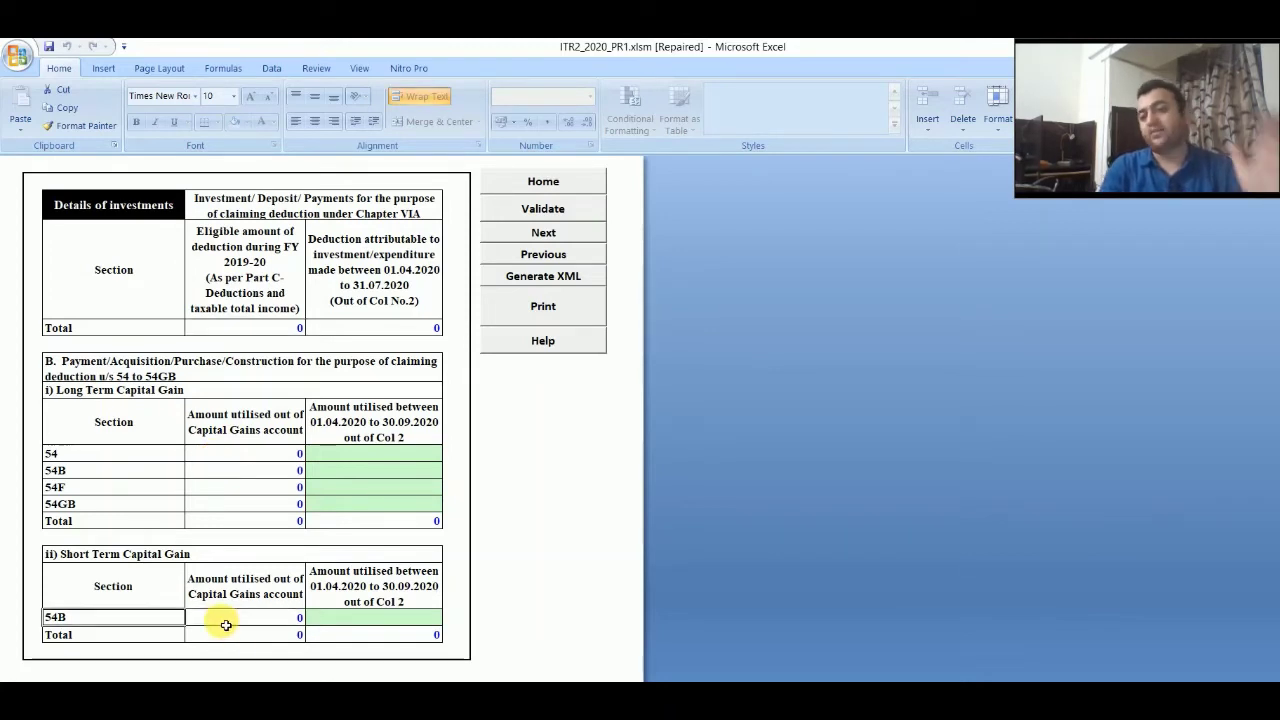
key(Tab)
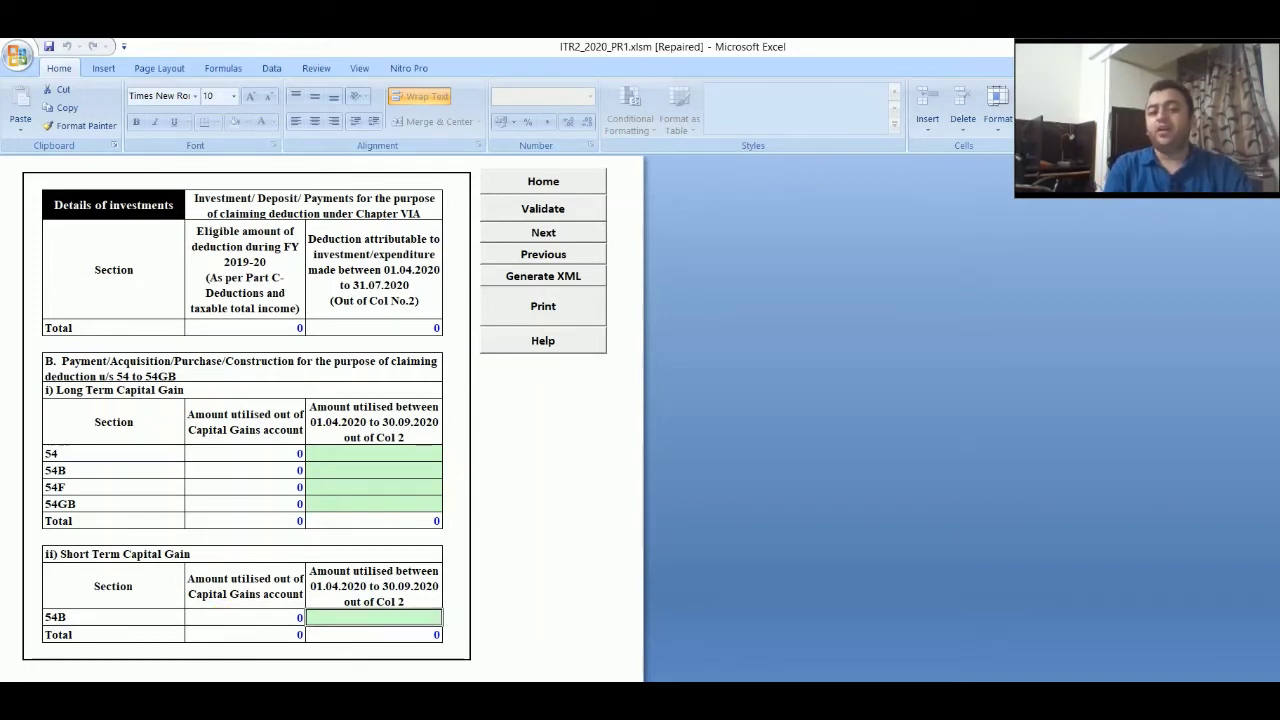
Step: Switch to the autosaved copy of the ITR-2 workbook and view its 80D, 80G, 80GGA, AMT and AMTC schedules
key(alt+Tab)
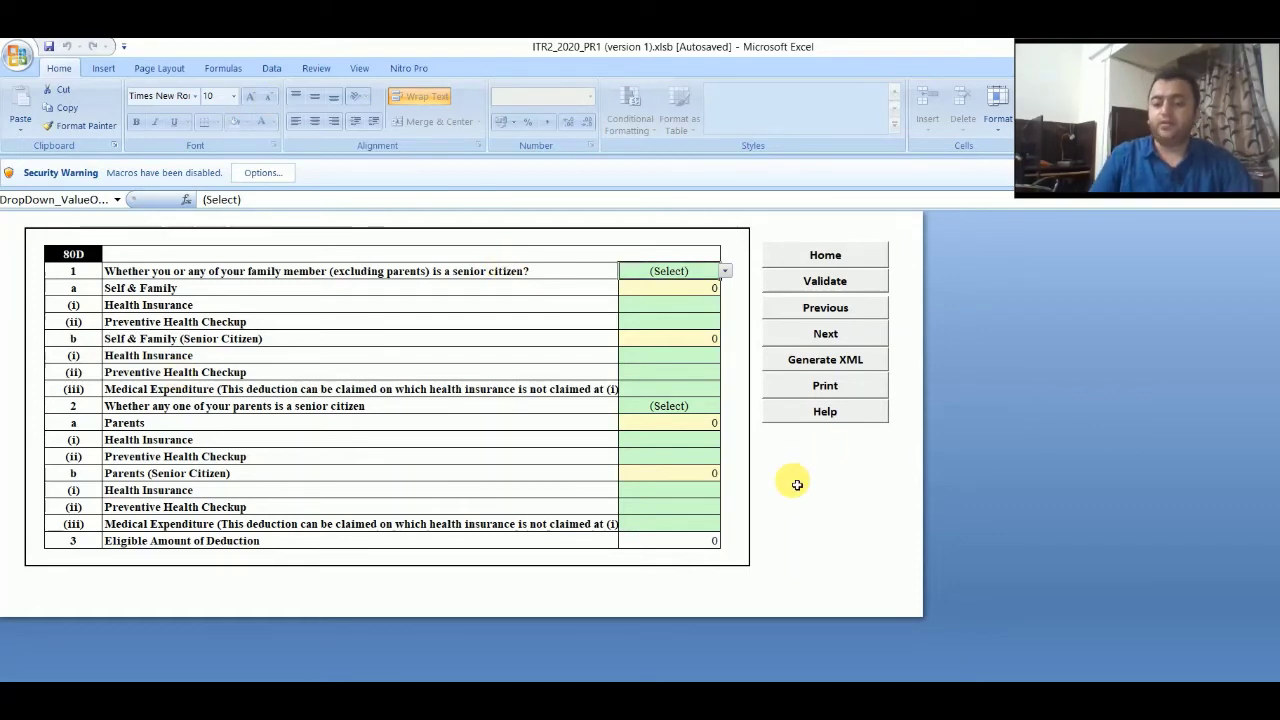
key(ctrl+Page_Down)
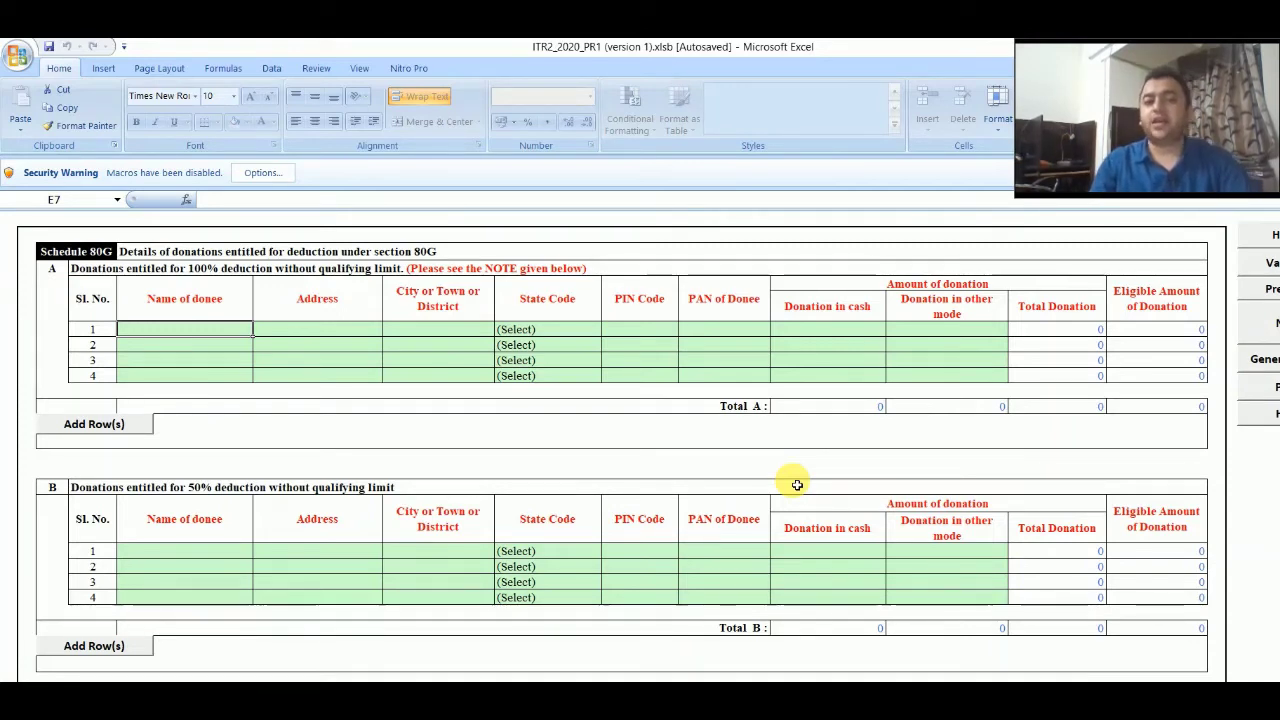
key(ctrl+Page_Down)
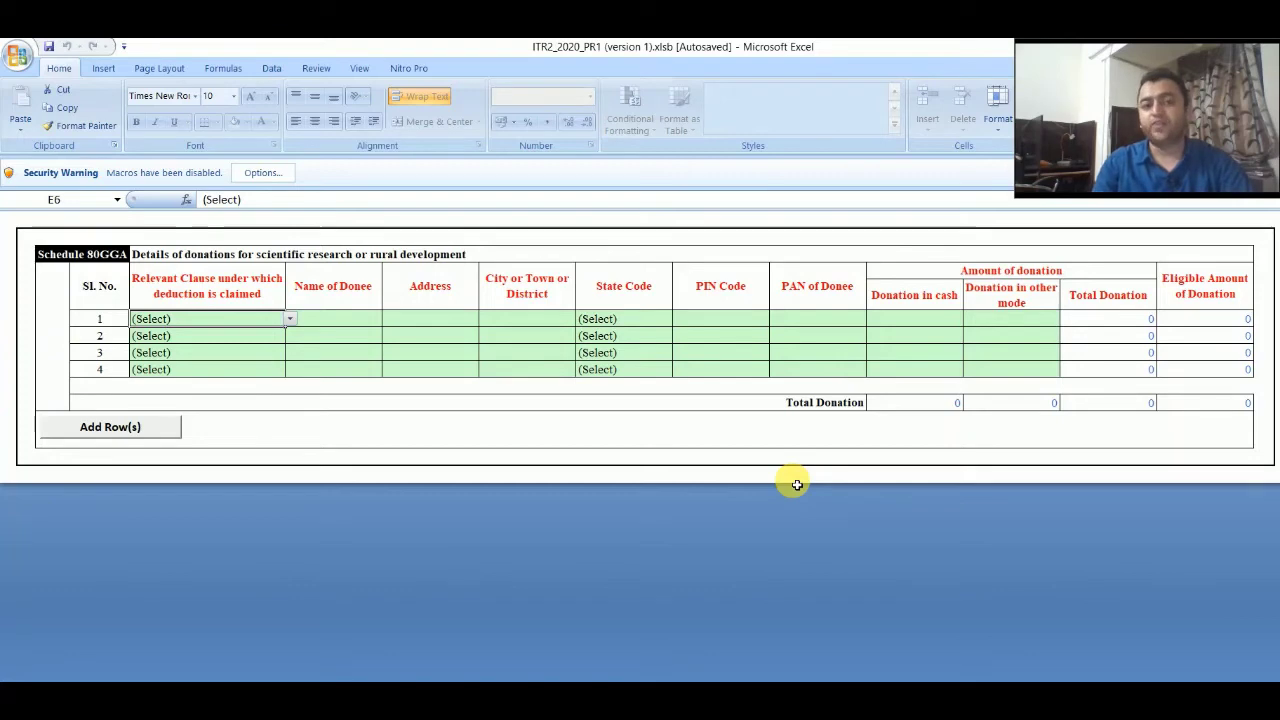
key(ctrl+Page_Down)
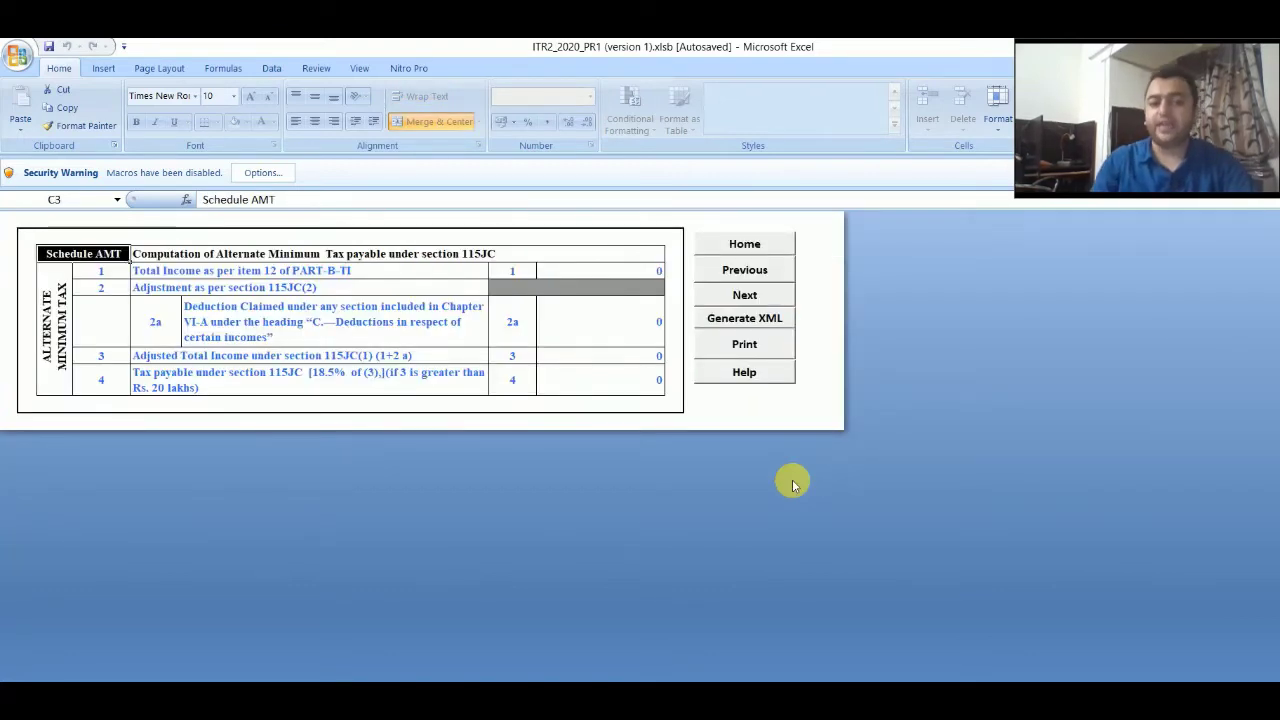
key(ctrl+Page_Down)
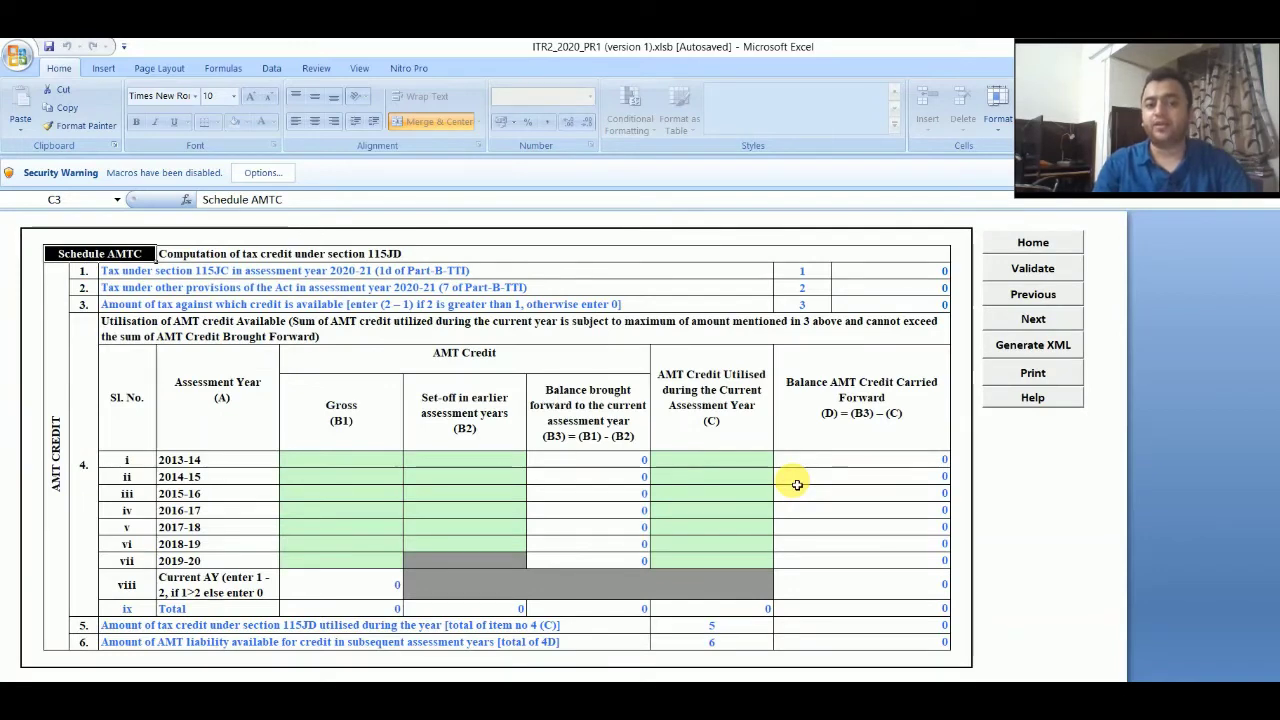
Step: In Schedule VI-A, answer Yes to the question on investments made between 01.04.2020 and 31.07.2020, and select the 80C amount field
key(ctrl+Page_Down)
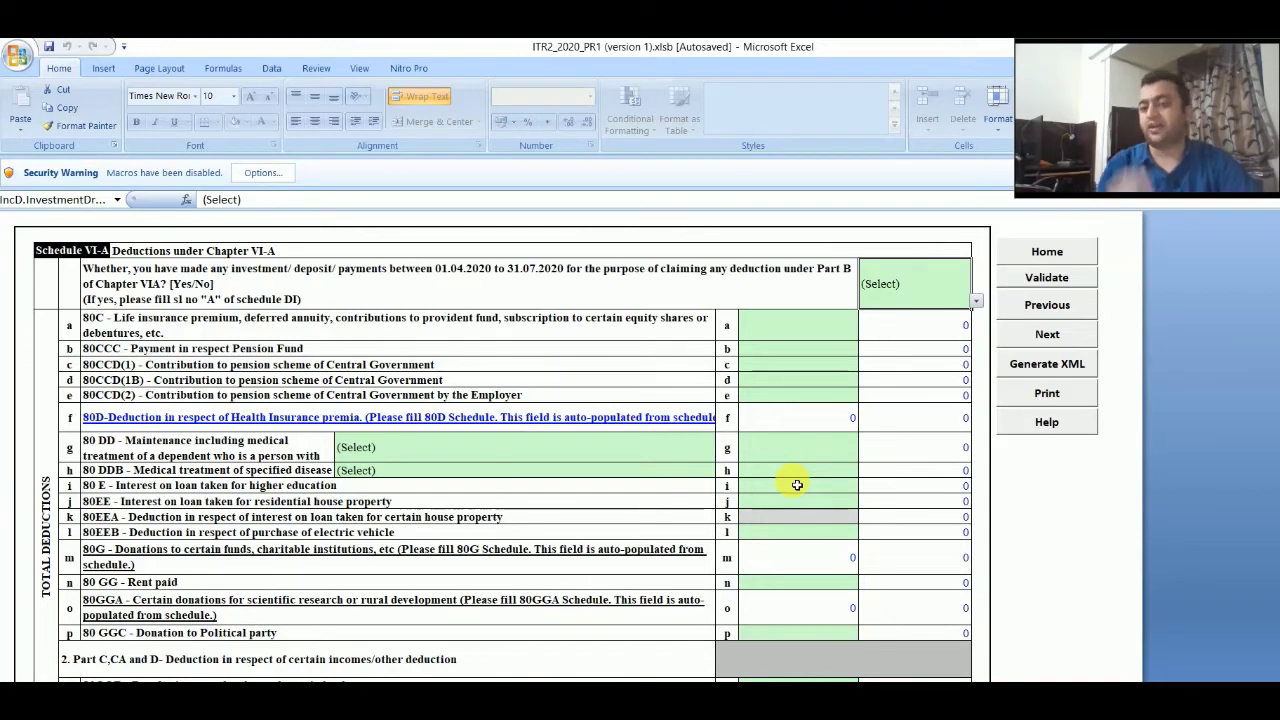
click(975, 300)
click(900, 328)
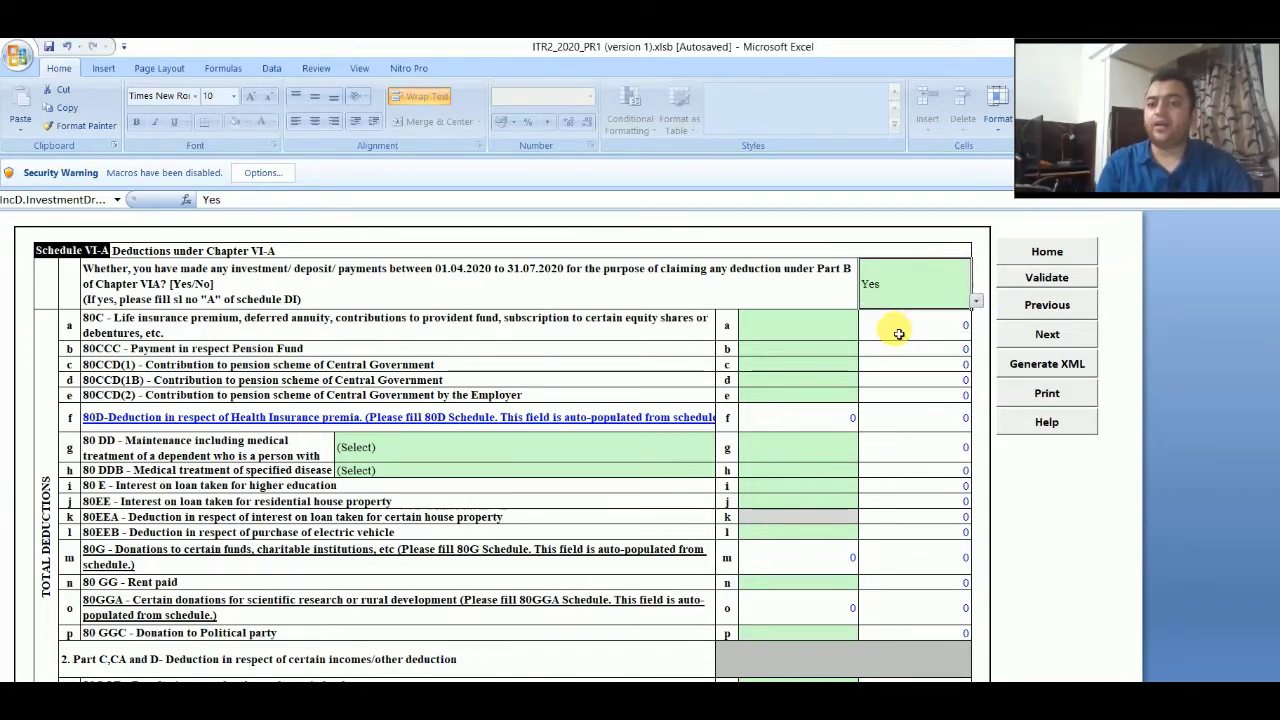
click(866, 337)
click(815, 340)
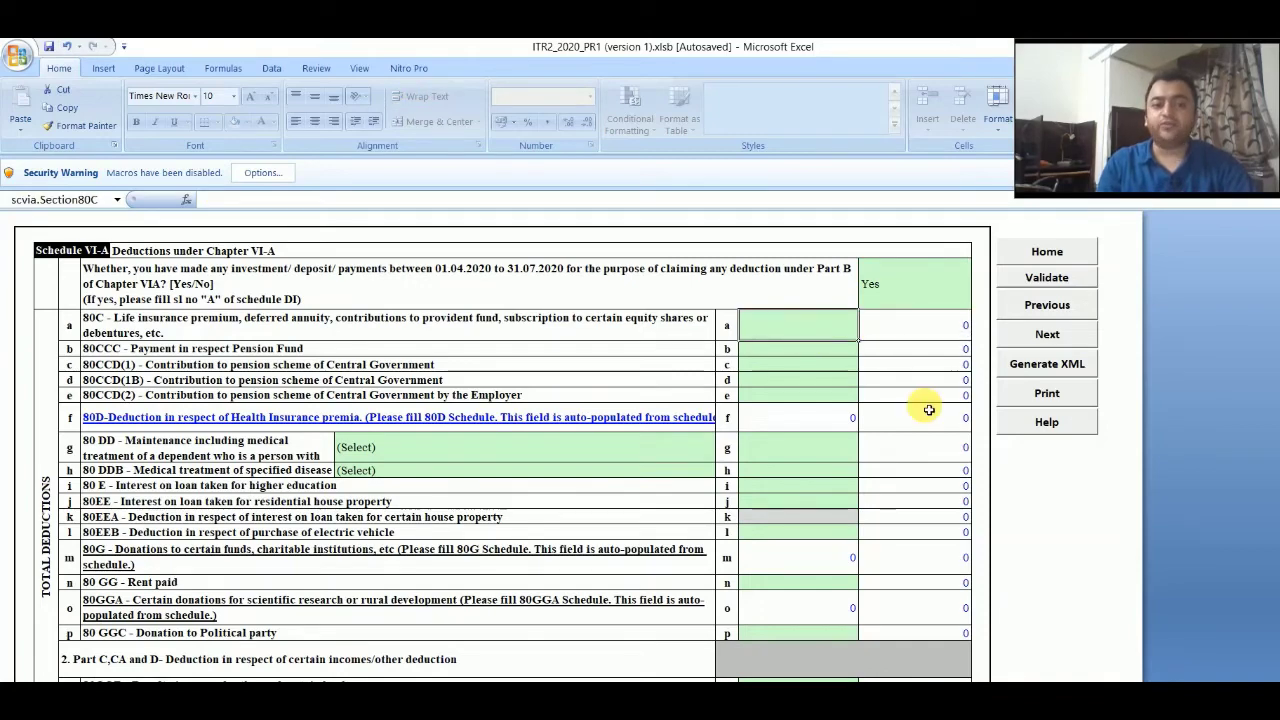
drag(1279, 278, 1279, 278)
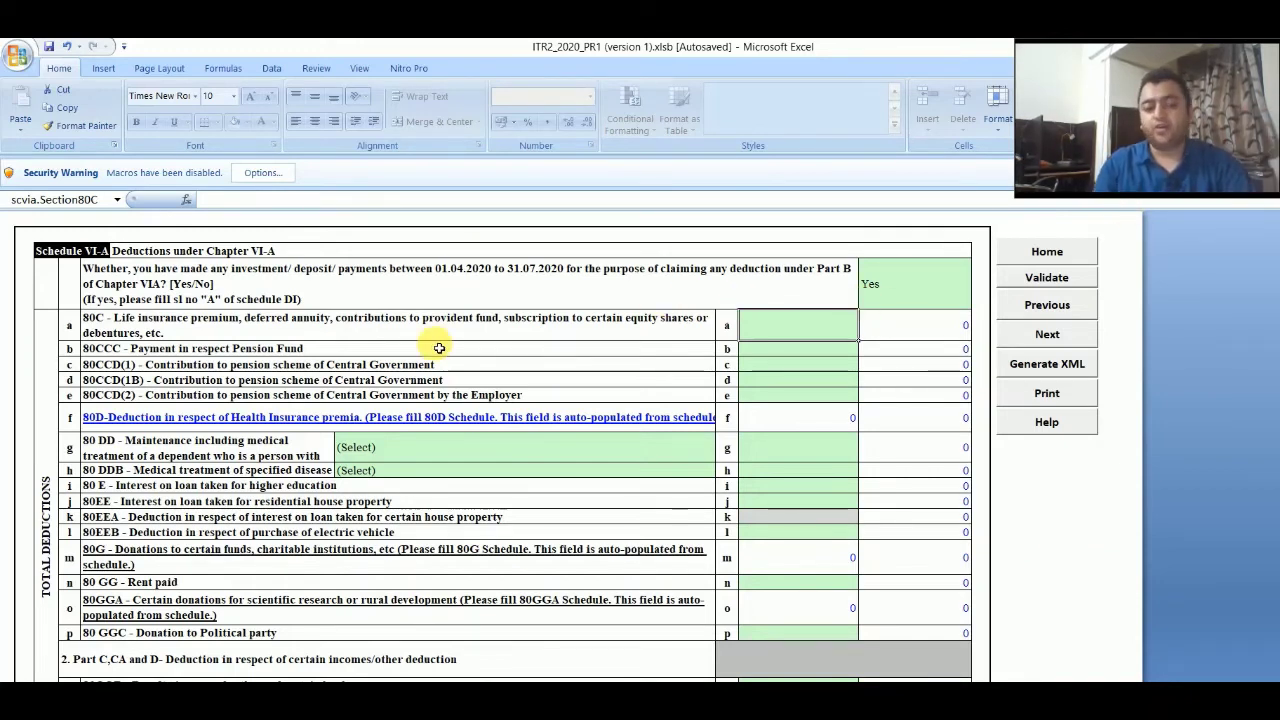
Step: View Schedule SPI and examine its table for income of specified persons included under section 64
key(ctrl+Page_Down)
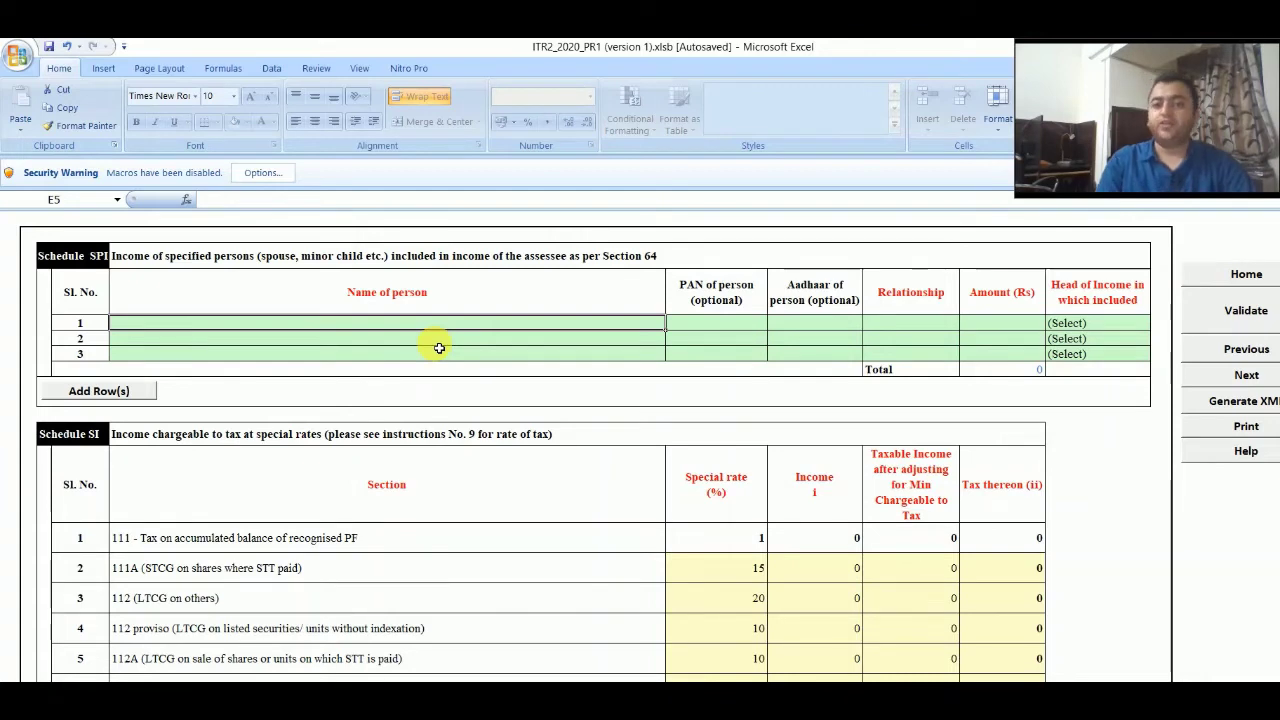
key(Down)
key(Down)
key(Down)
key(Down)
key(Down)
key(Down)
key(Down)
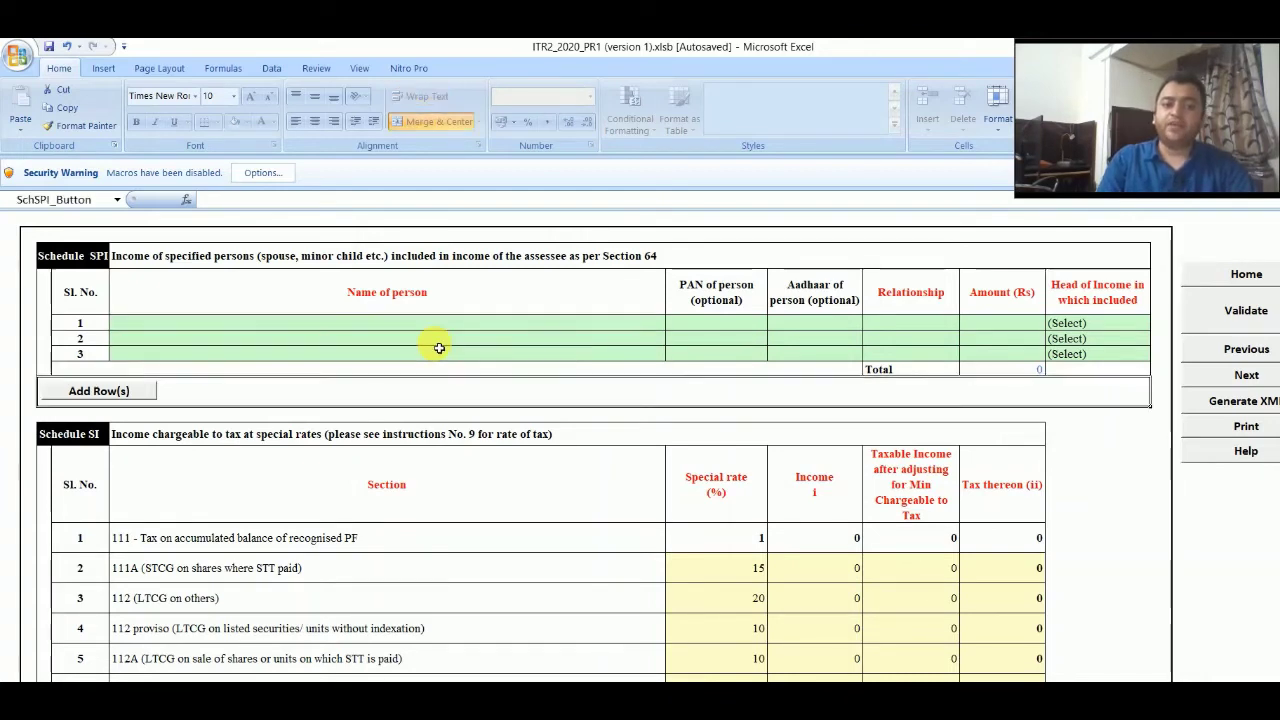
Step: Examine the first special-rate rows of Schedule SI, including sections 111A, 112, 112A and 115BB
key(Down)
key(Down)
key(Down)
key(Down)
key(Down)
key(Down)
key(Down)
key(Down)
key(Down)
key(Down)
key(Down)
key(Down)
key(Down)
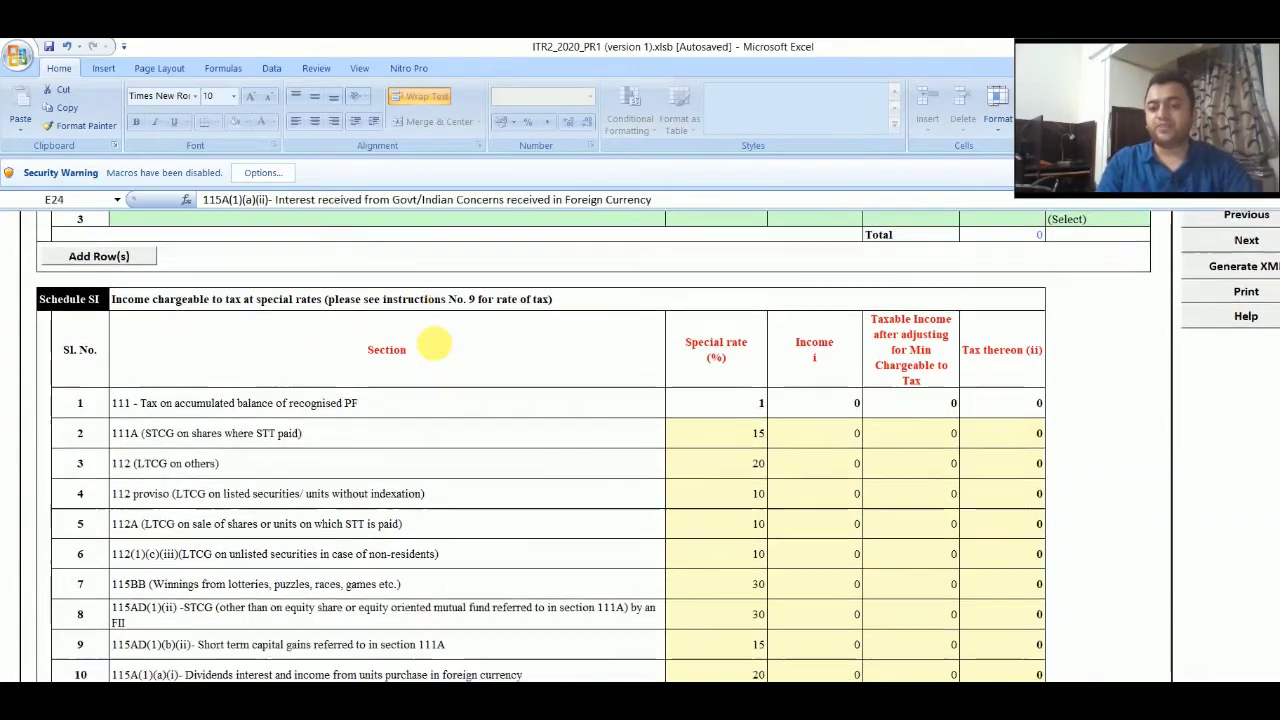
key(Up)
key(Up)
key(Up)
key(Up)
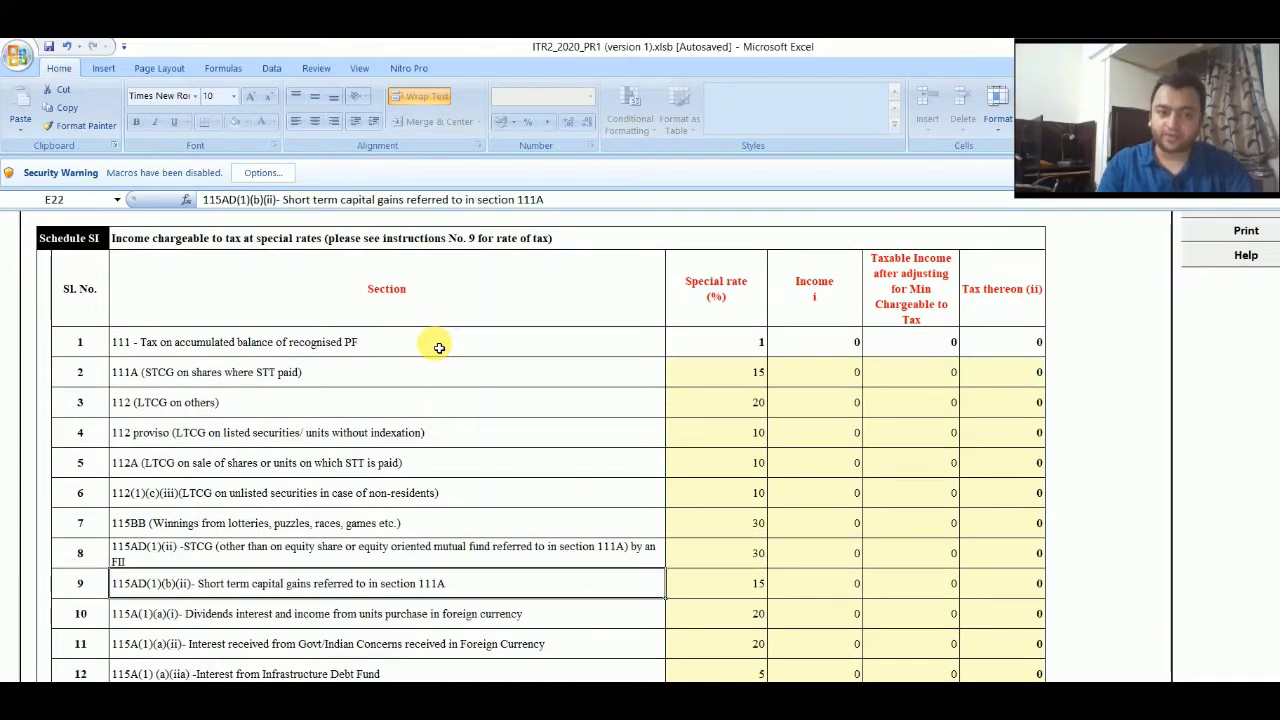
key(Up)
key(Up)
key(Up)
key(Up)
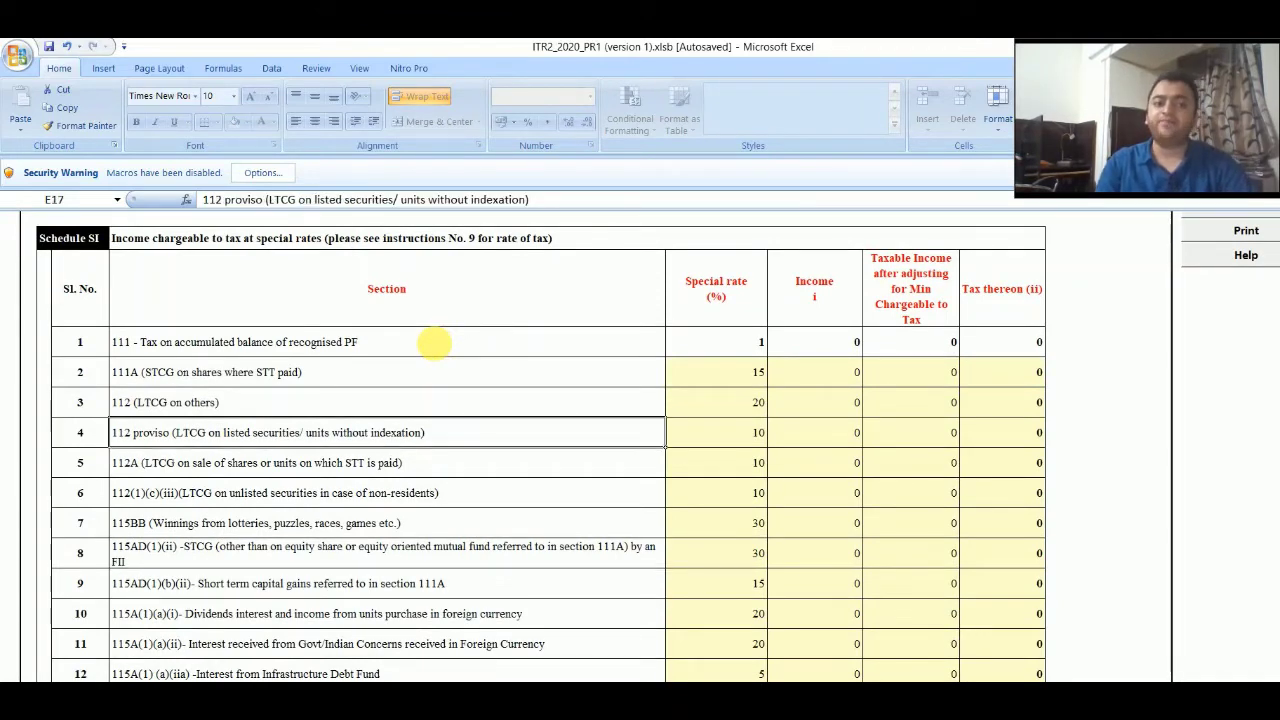
Step: Examine the further Schedule SI rows, covering the 115A, 115AC and 115ACA foreign-currency income sections
key(Down)
key(Down)
key(Down)
key(Down)
key(Down)
key(Down)
key(Down)
key(Down)
key(Down)
key(Down)
key(Down)
key(Down)
key(Down)
key(Down)
key(Down)
key(Down)
key(Down)
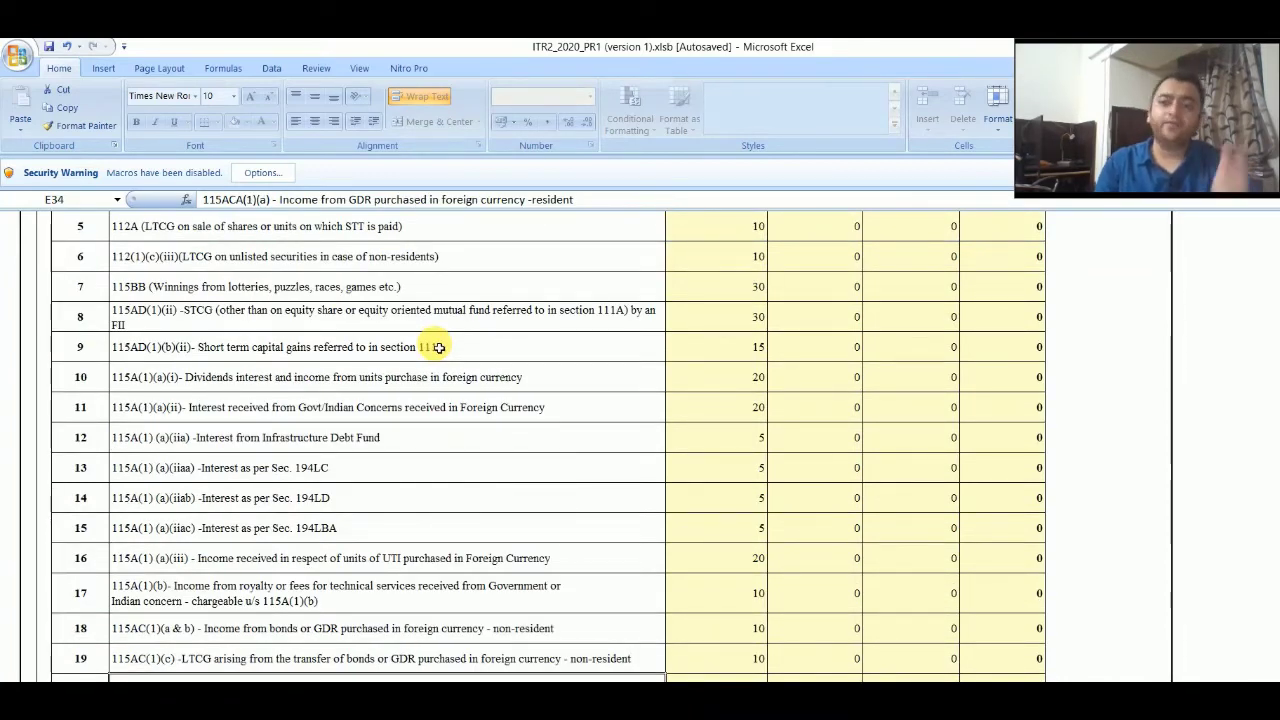
Step: View Schedule EI and examine the agricultural income rows, including the land details required when net income exceeds Rs.5 lakh
key(ctrl+Page_Down)
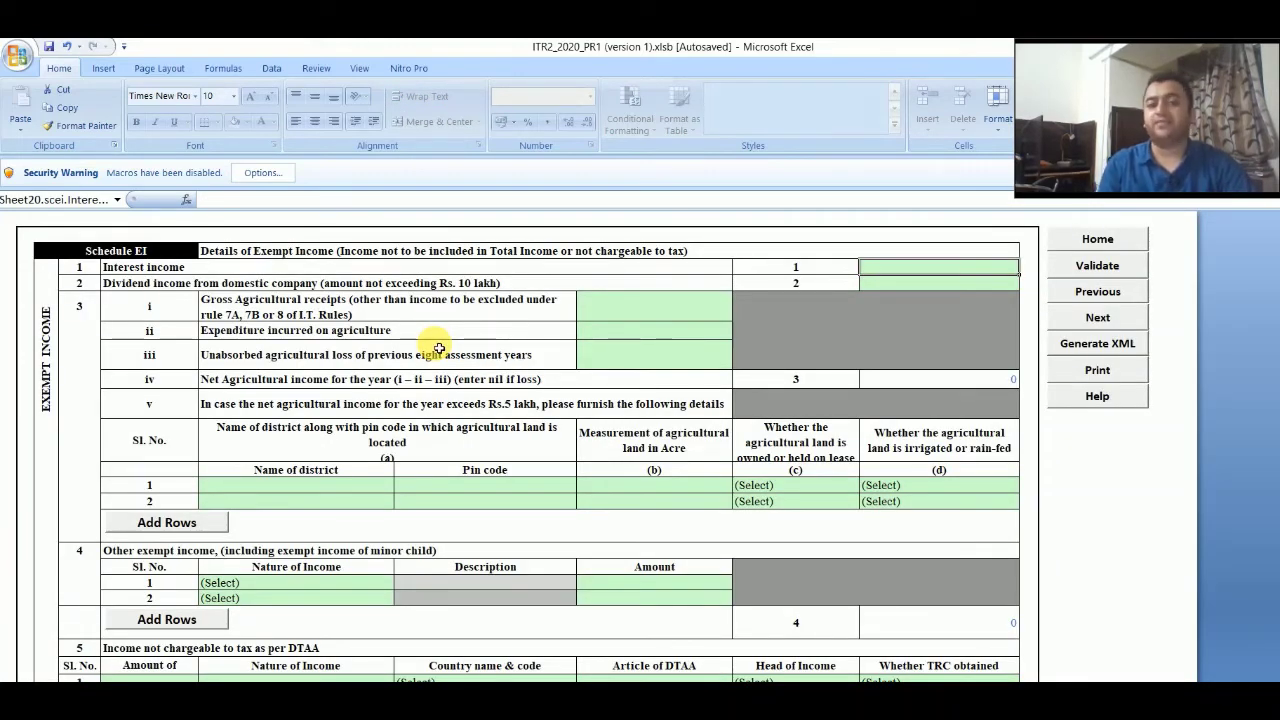
click(604, 311)
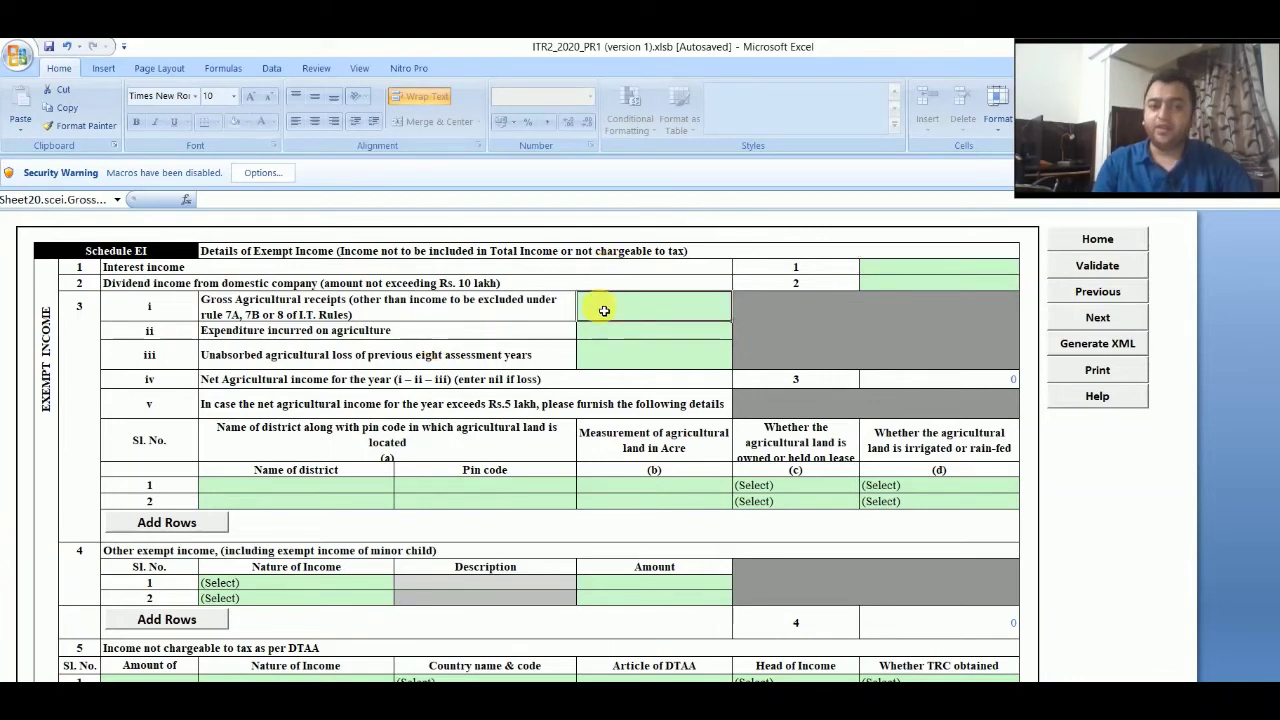
key(Down)
key(Down)
key(Down)
key(Down)
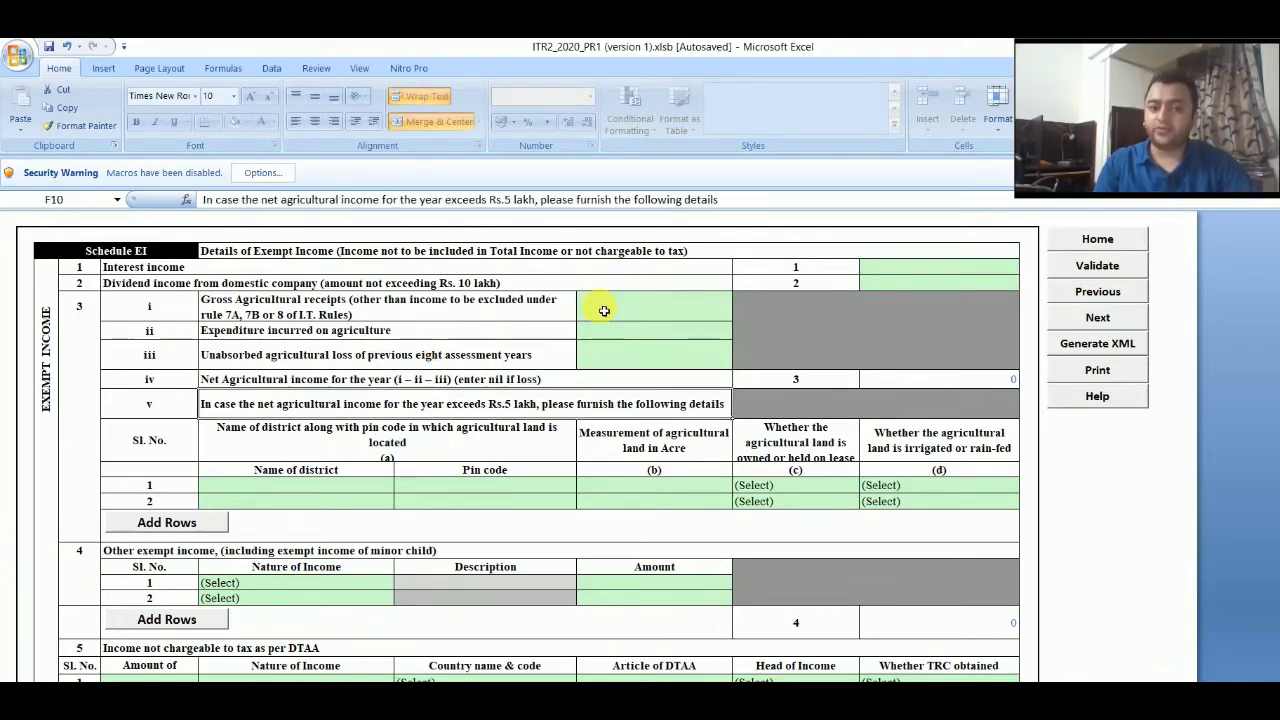
key(Down)
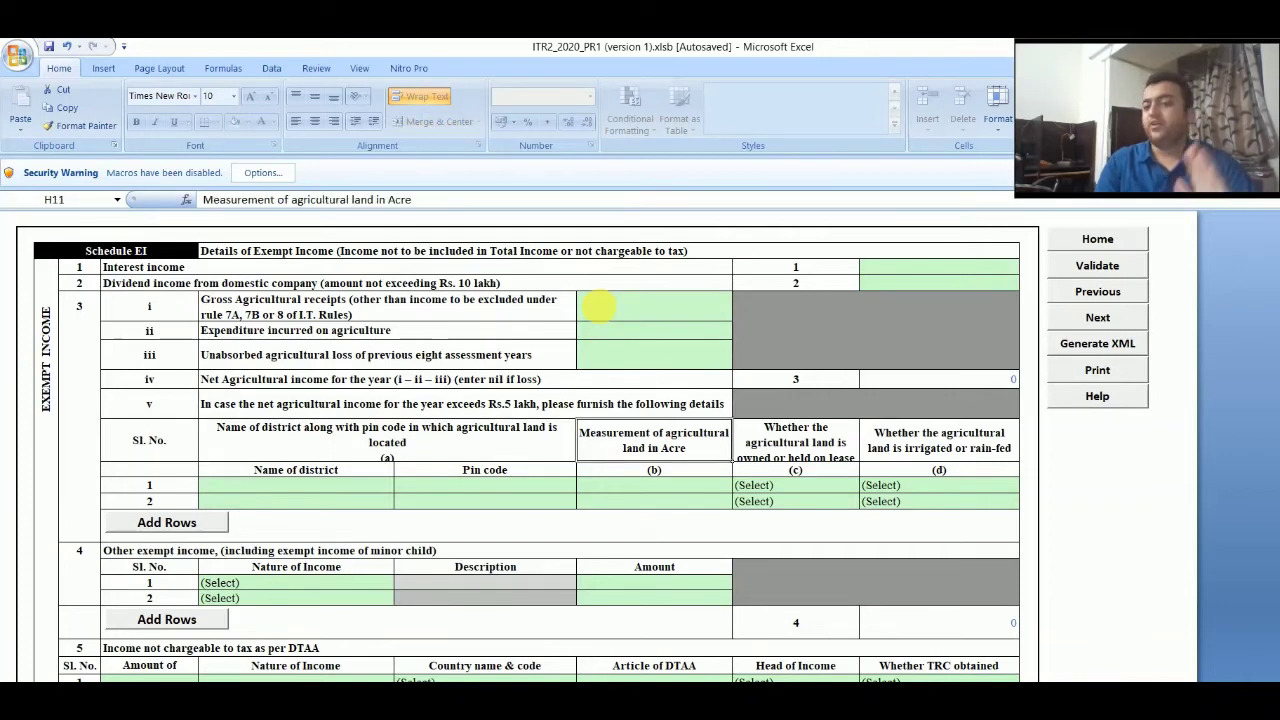
Step: Examine the other exempt income, DTAA income and pass-through income sections of Schedule EI
key(Down)
key(Down)
key(Down)
key(Down)
key(Down)
key(Down)
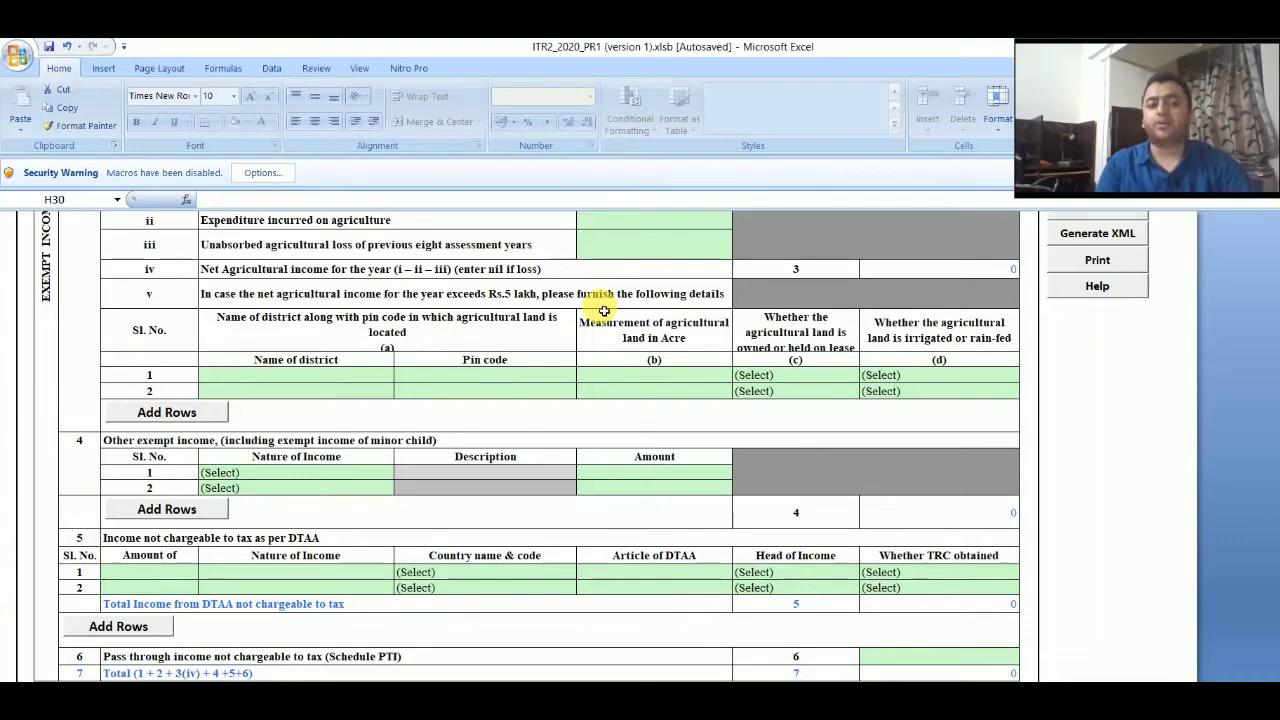
key(Up)
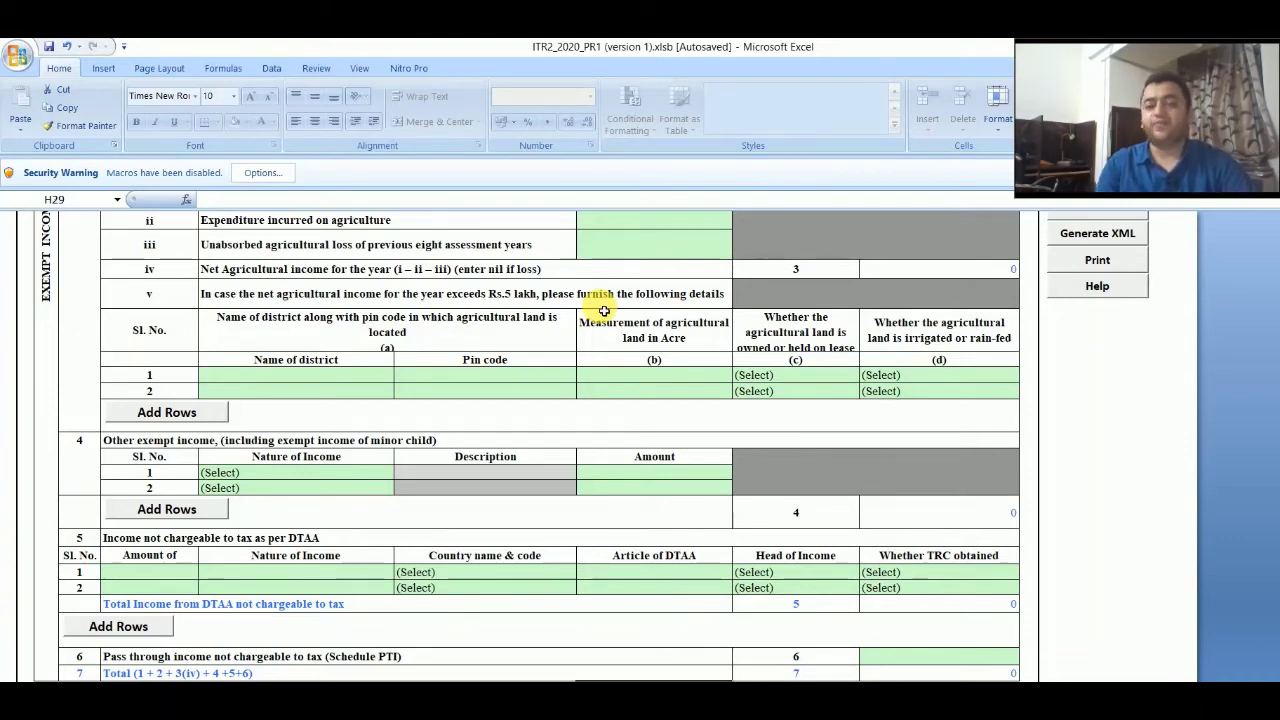
key(Up)
key(Up)
key(Up)
key(Up)
key(Up)
key(Up)
key(Up)
key(Up)
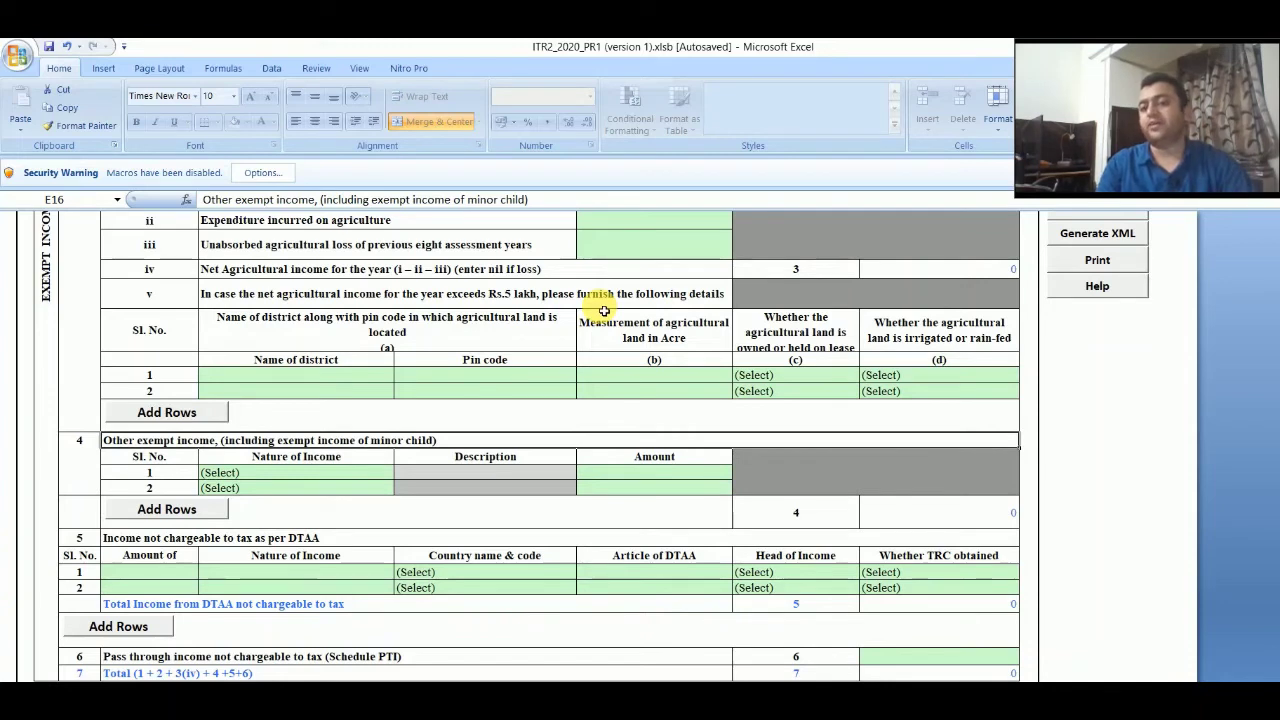
Step: View Schedules PTI and FSI, and go on to the sheet containing Schedules TR and FA
key(ctrl+Home)
key(ctrl+Page_Down)
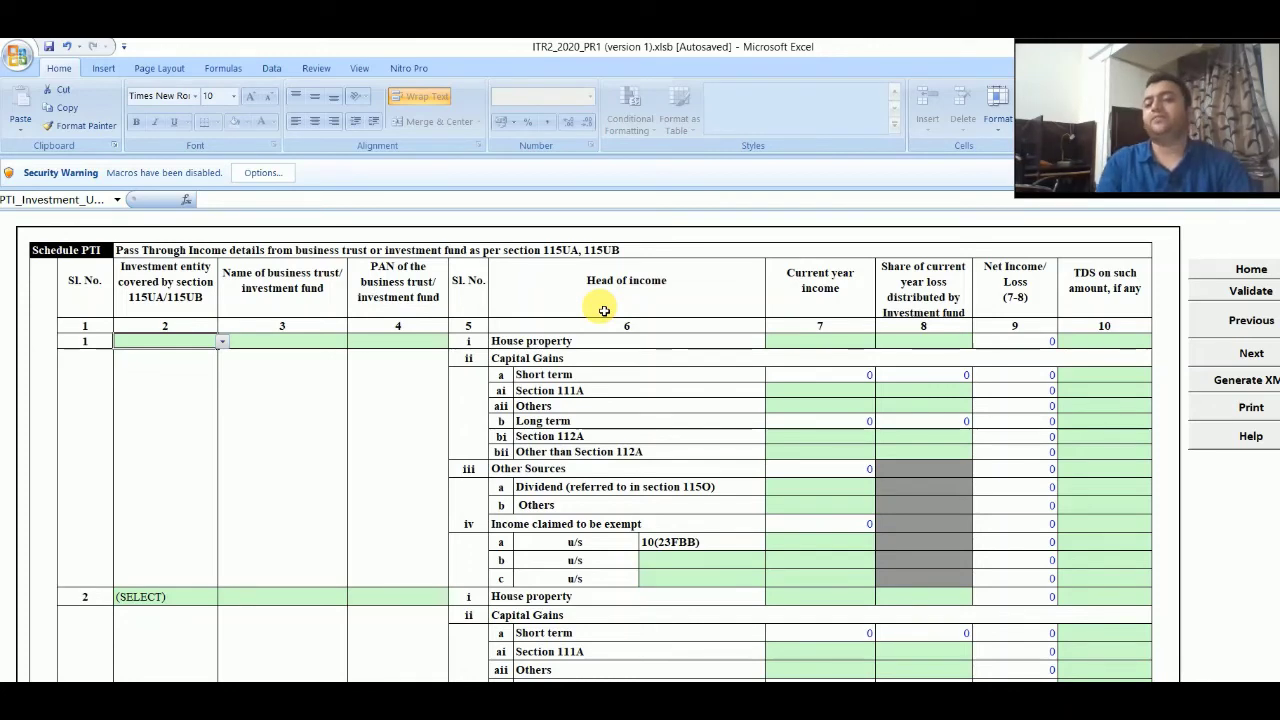
key(ctrl+Page_Down)
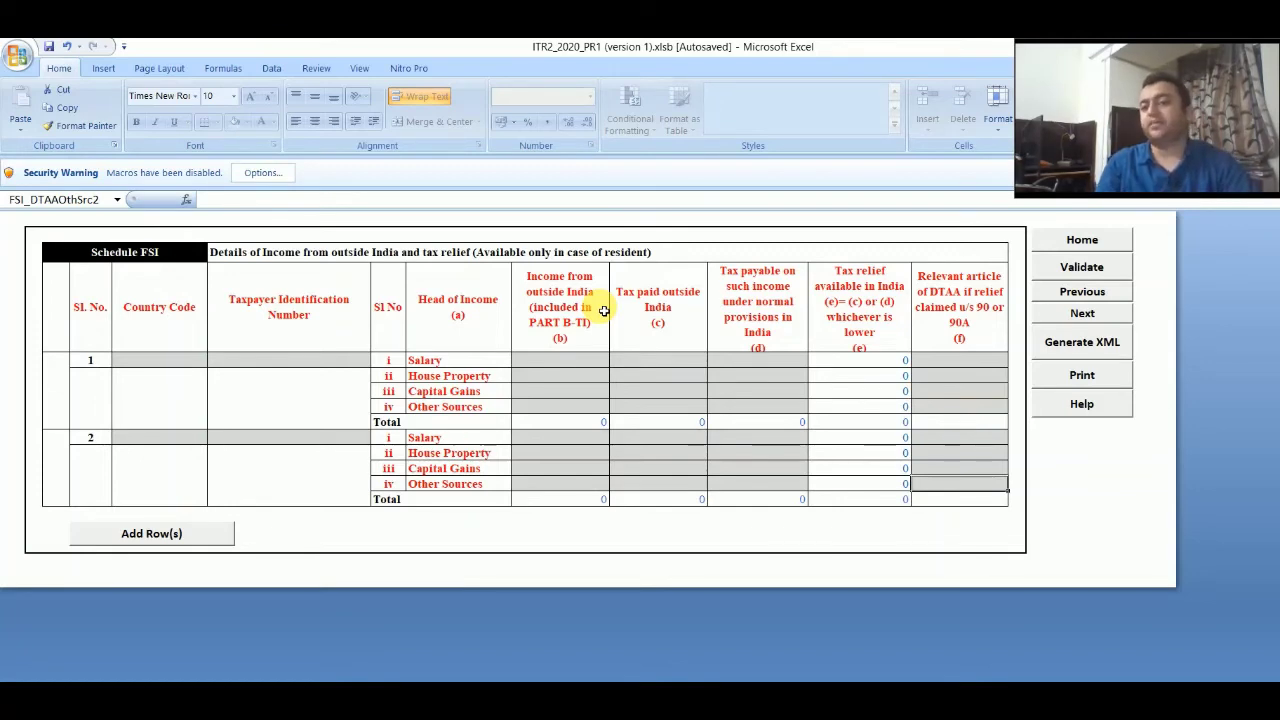
key(ctrl+Page_Down)
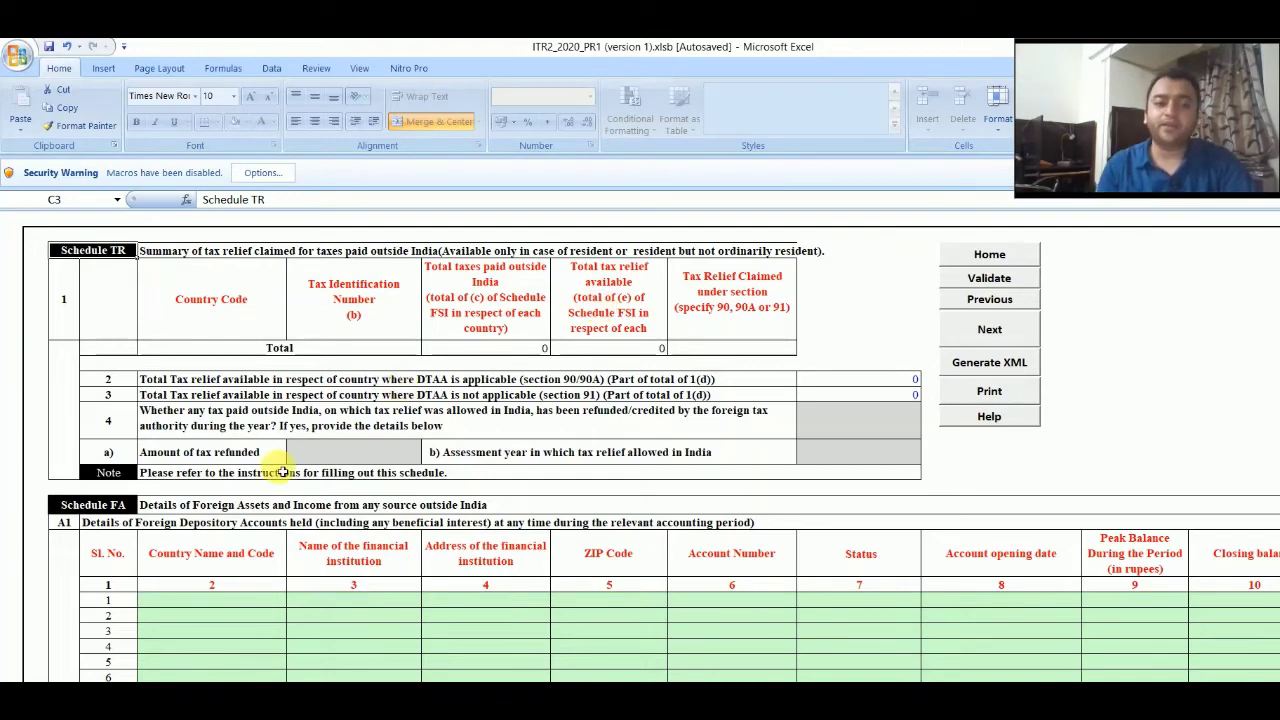
Step: Examine the foreign depository accounts table A1 in Schedule FA, including its country name and code column
click(192, 602)
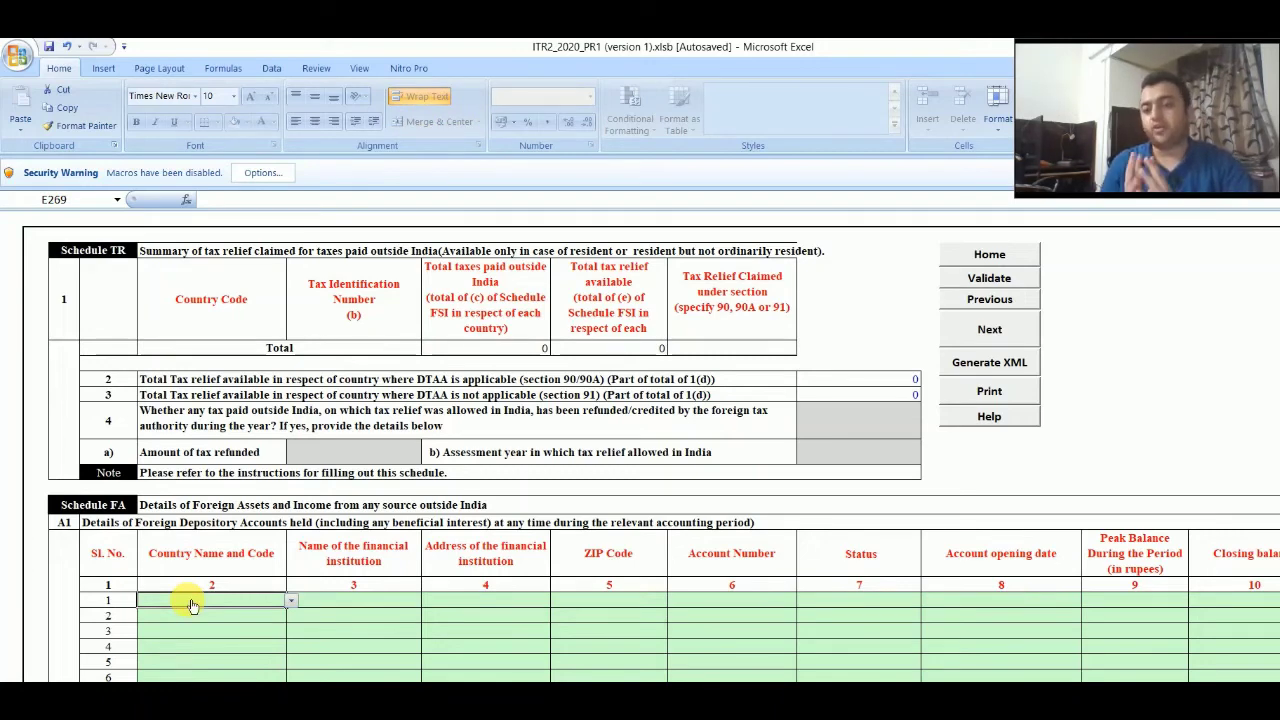
key(Down)
key(Down)
key(Down)
key(Down)
key(Down)
key(Down)
key(Down)
key(Down)
key(Down)
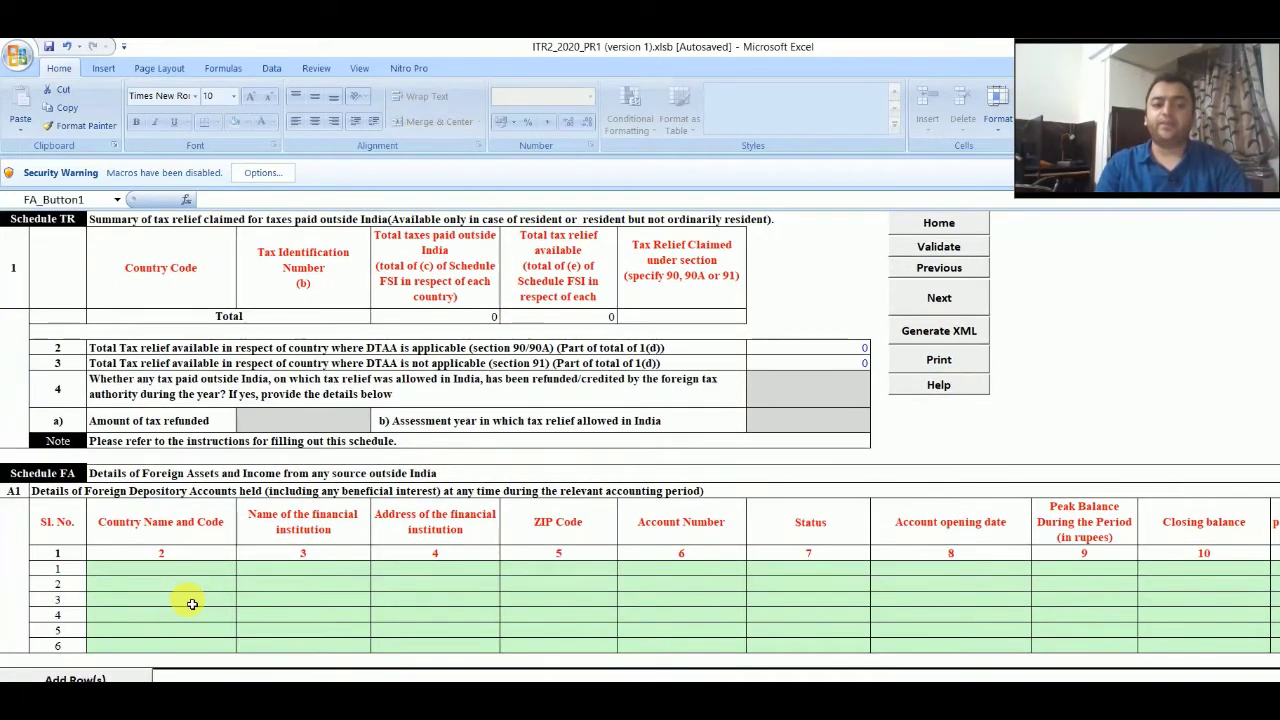
click(192, 602)
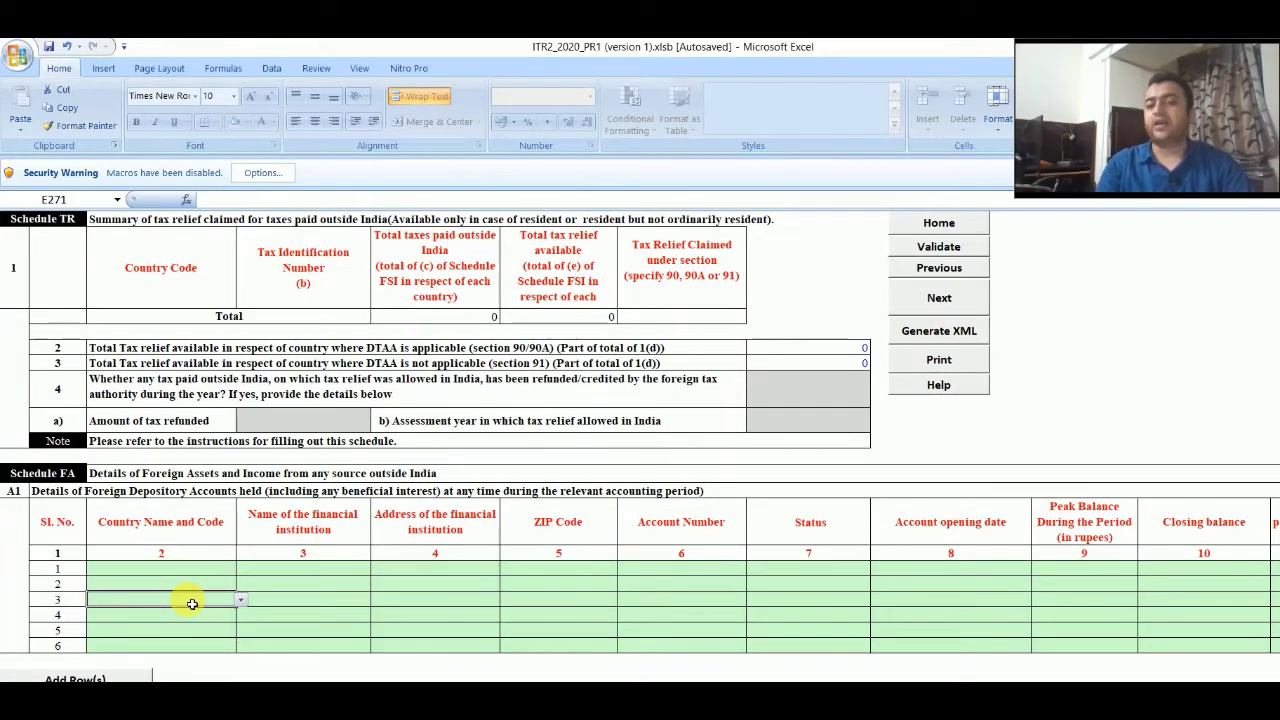
Step: View Schedule 5A and examine the immovable asset details and first movable asset rows of Schedule AL
key(ctrl+Page_Down)
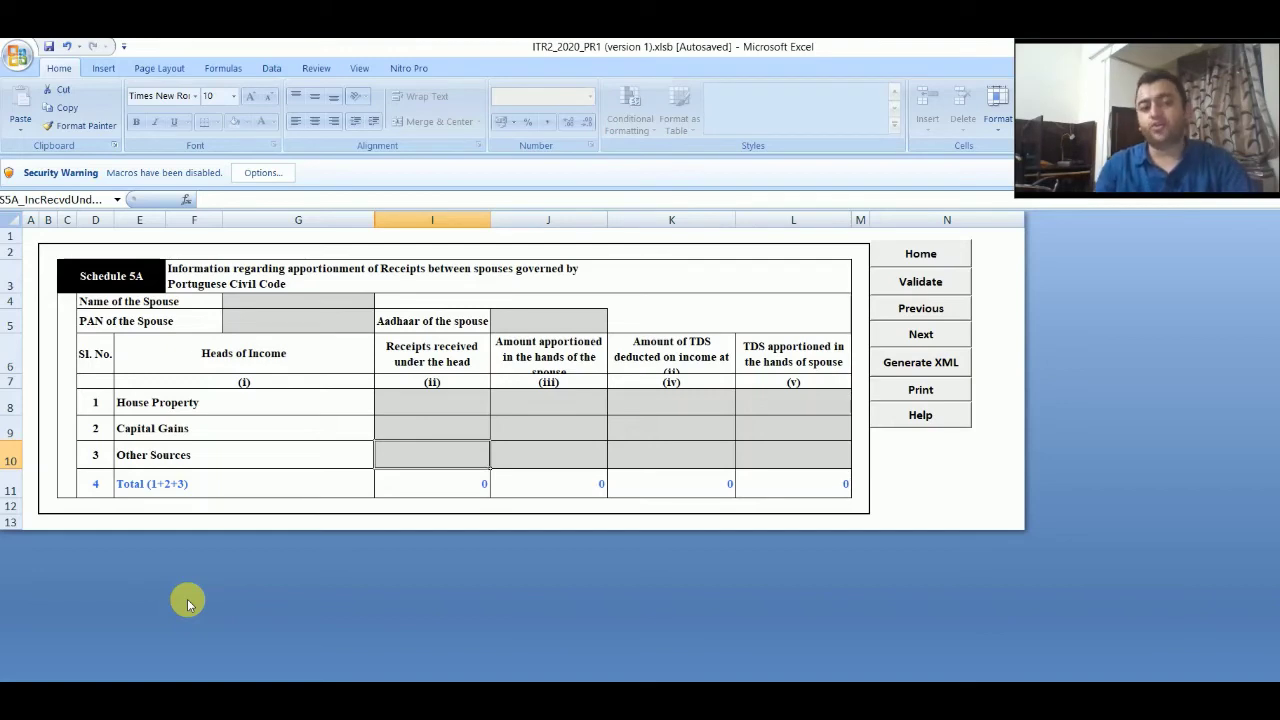
key(ctrl+Page_Down)
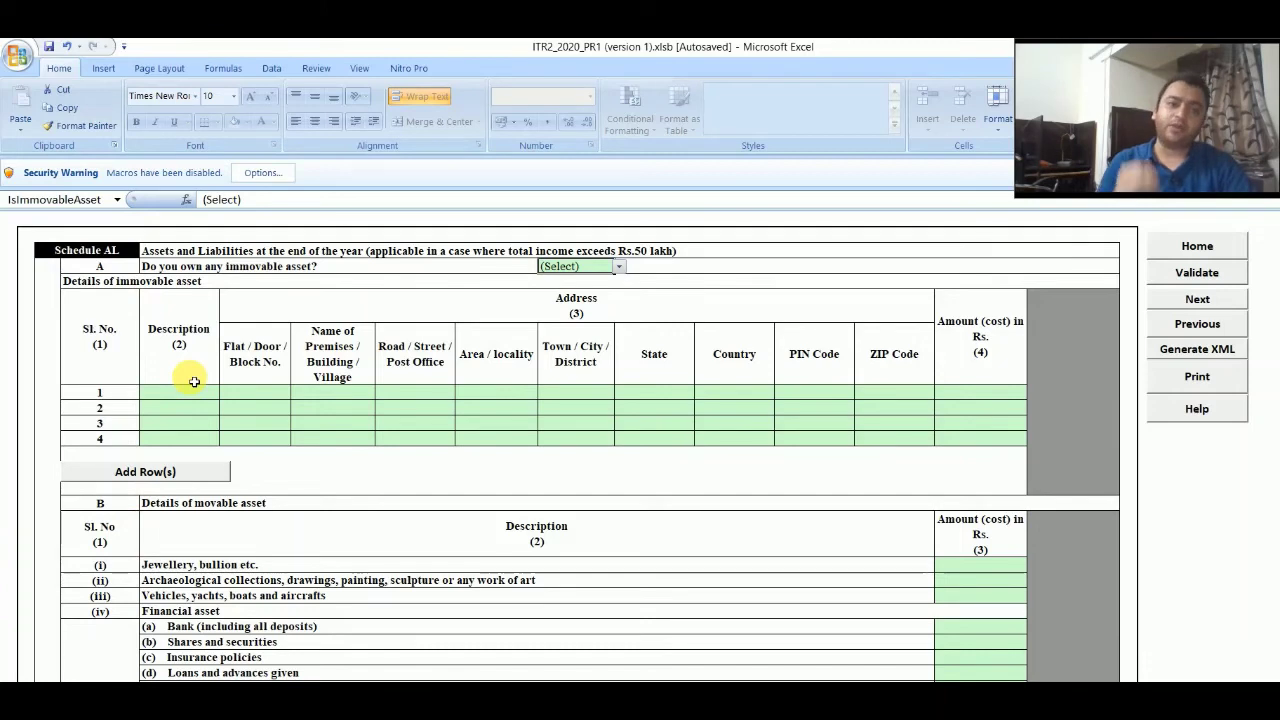
click(361, 276)
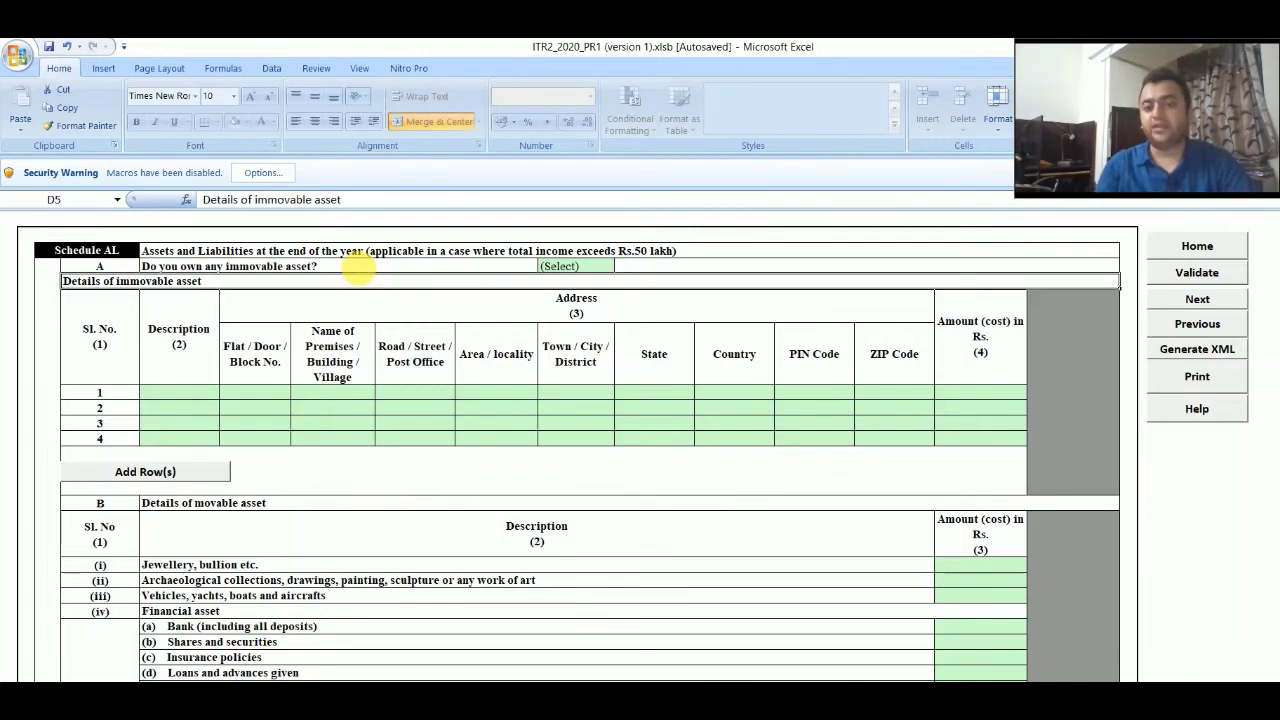
key(Down)
key(Down)
key(Down)
key(Down)
key(Down)
key(Down)
key(Down)
key(Down)
key(Down)
key(Down)
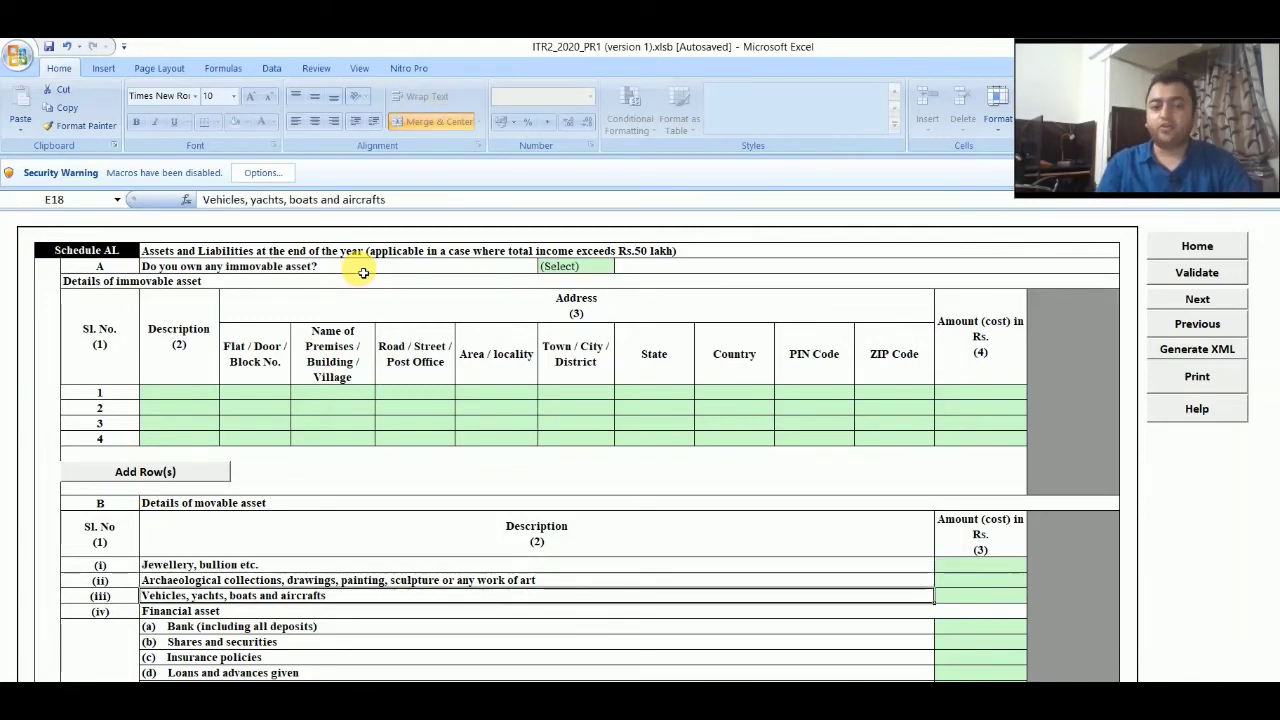
Step: Examine the Schedule AL movable asset rows from jewellery through cash in hand, and the related liabilities row
key(Up)
key(Up)
key(Up)
key(Up)
key(Up)
key(Up)
key(Up)
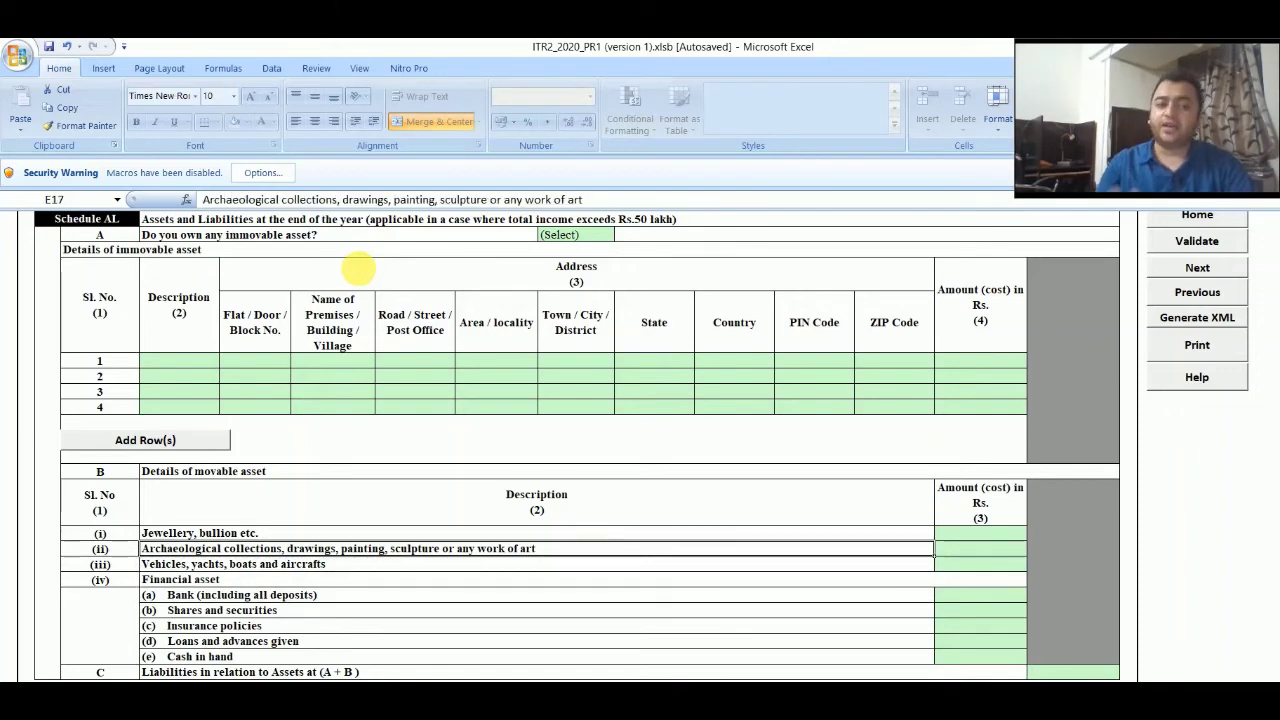
key(Up)
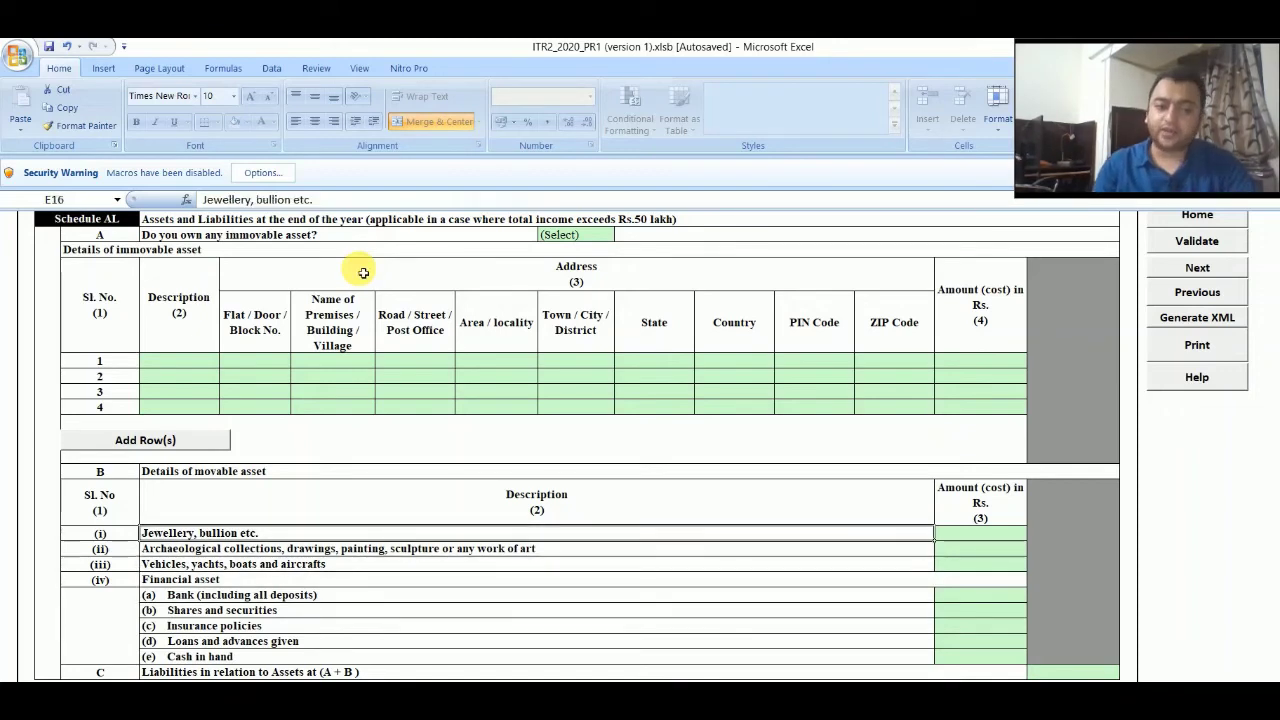
key(Down)
key(Down)
key(Down)
key(Down)
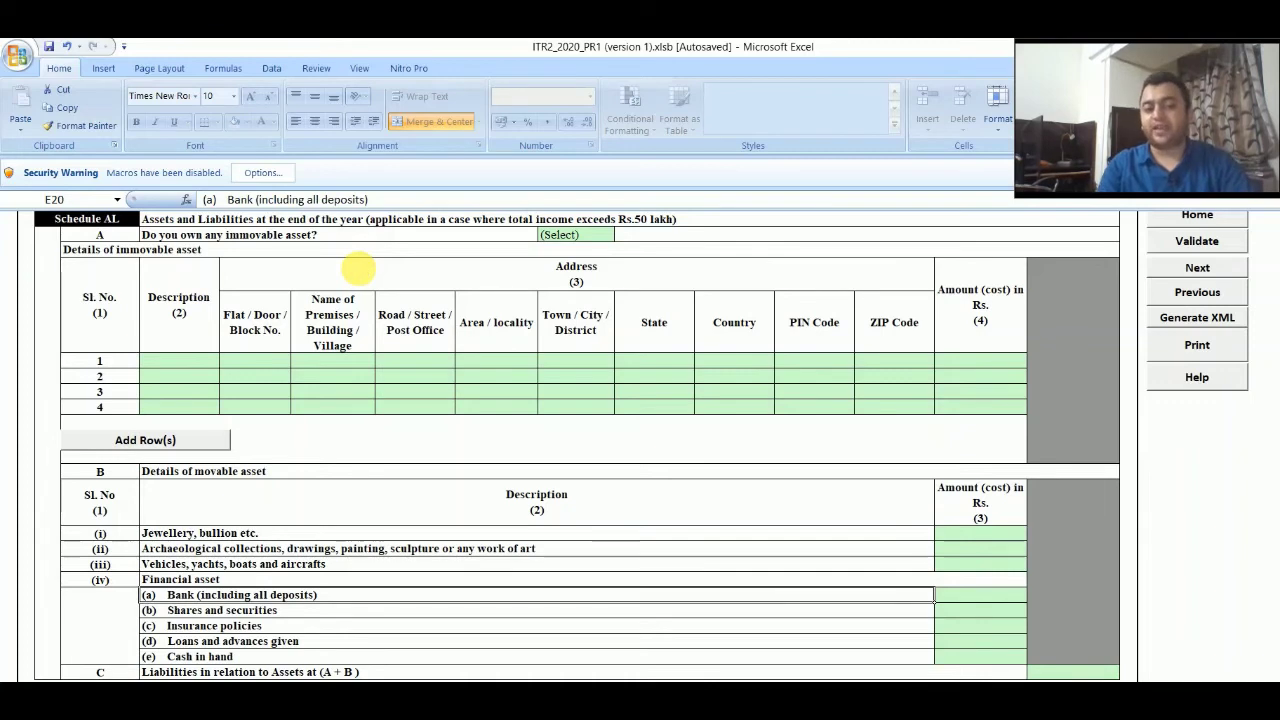
key(Down)
key(Down)
key(Down)
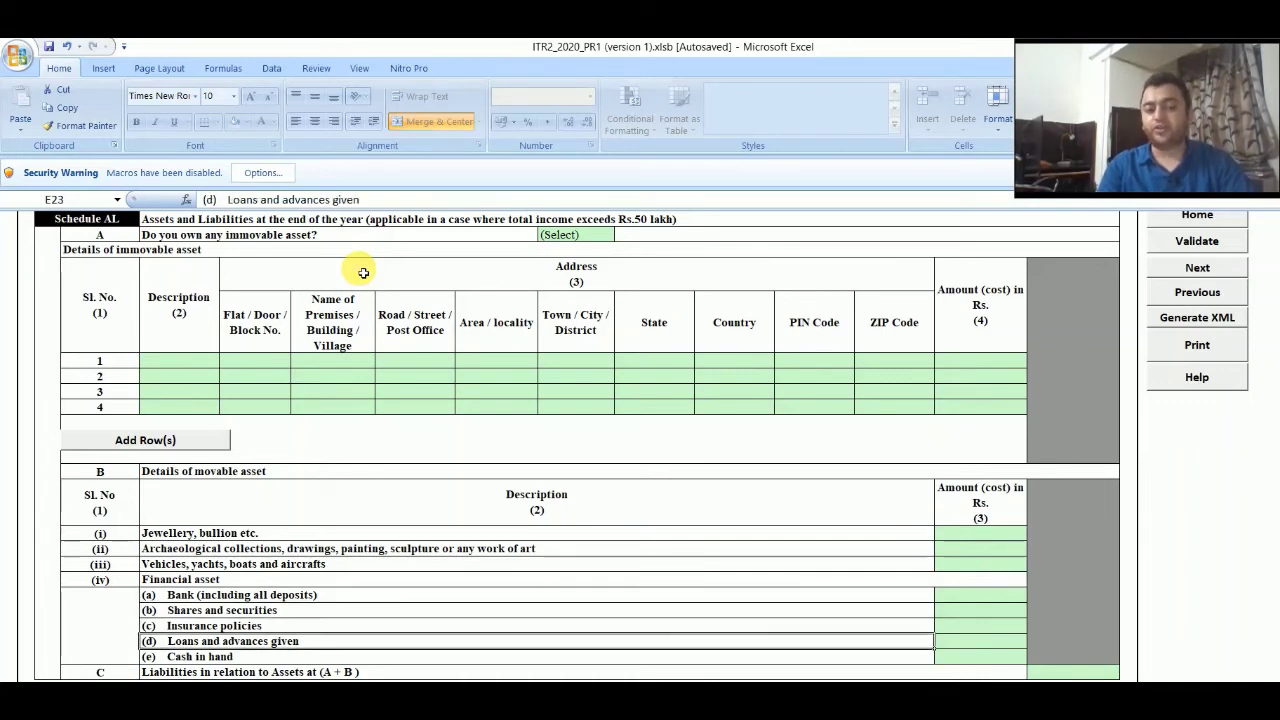
key(Down)
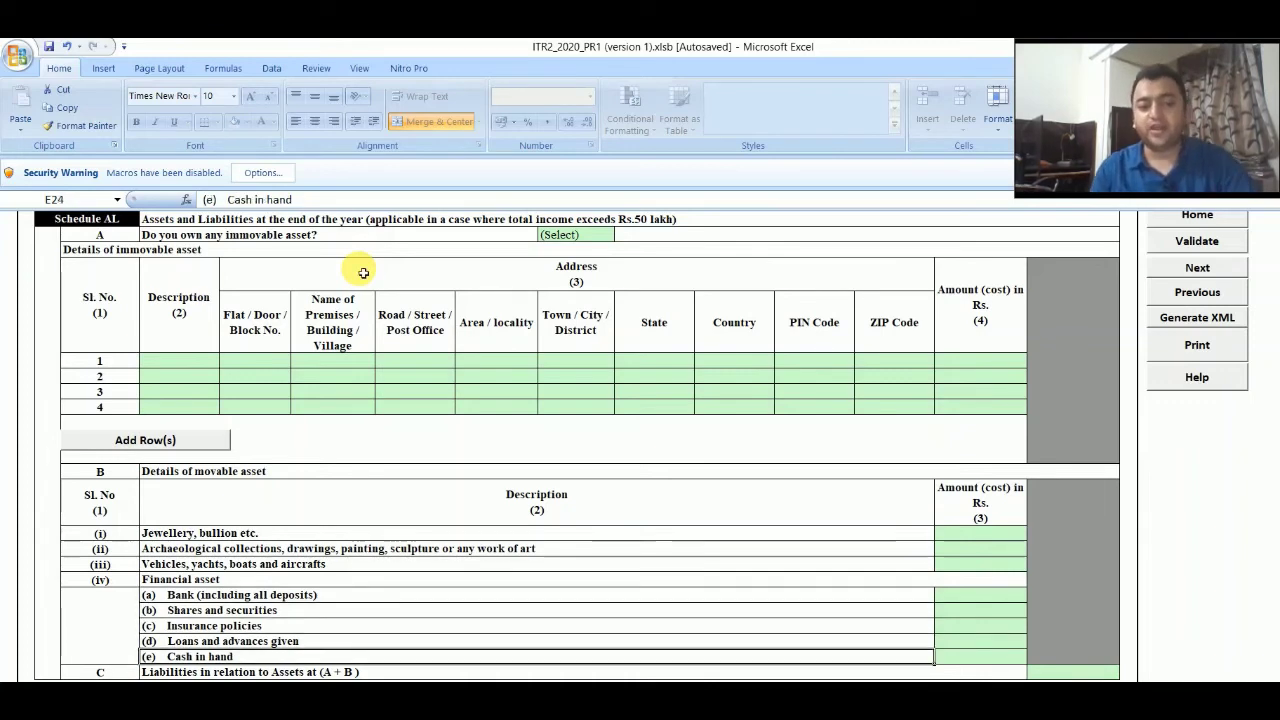
key(Down)
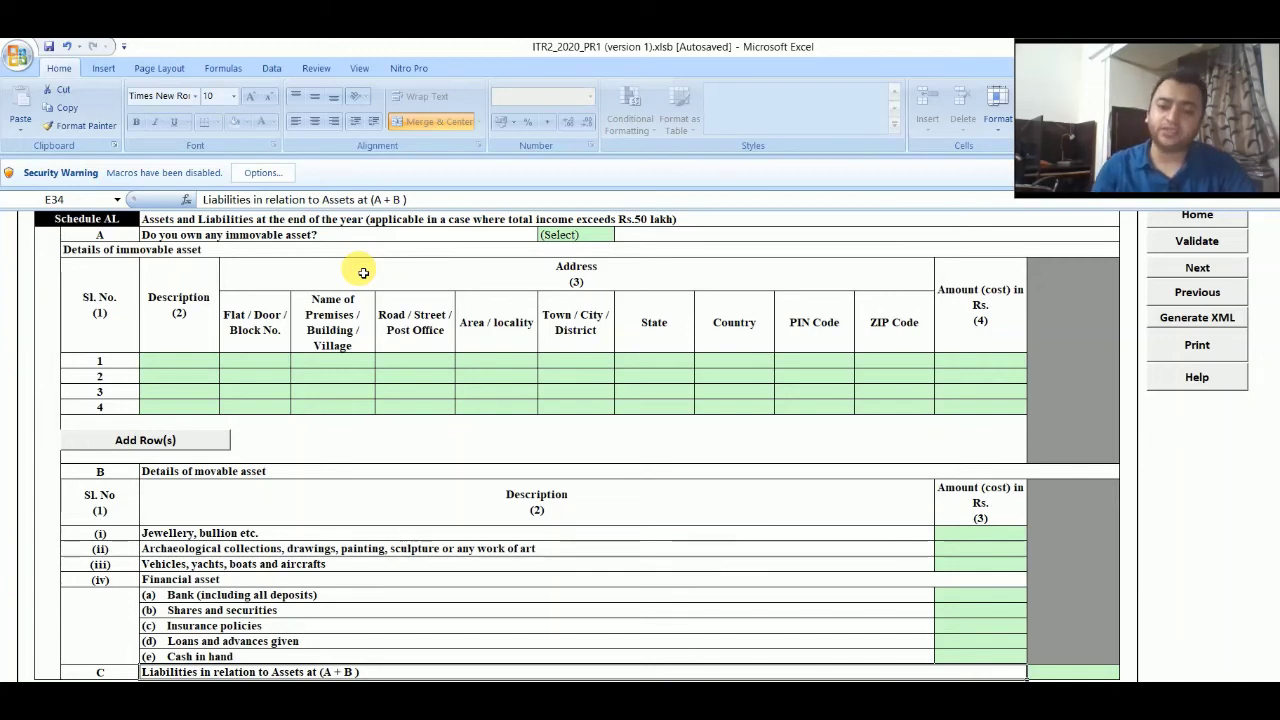
Step: View the Part B-TI sheet and examine its total income, tax liability, taxes paid and bank account sections
key(ctrl+Page_Down)
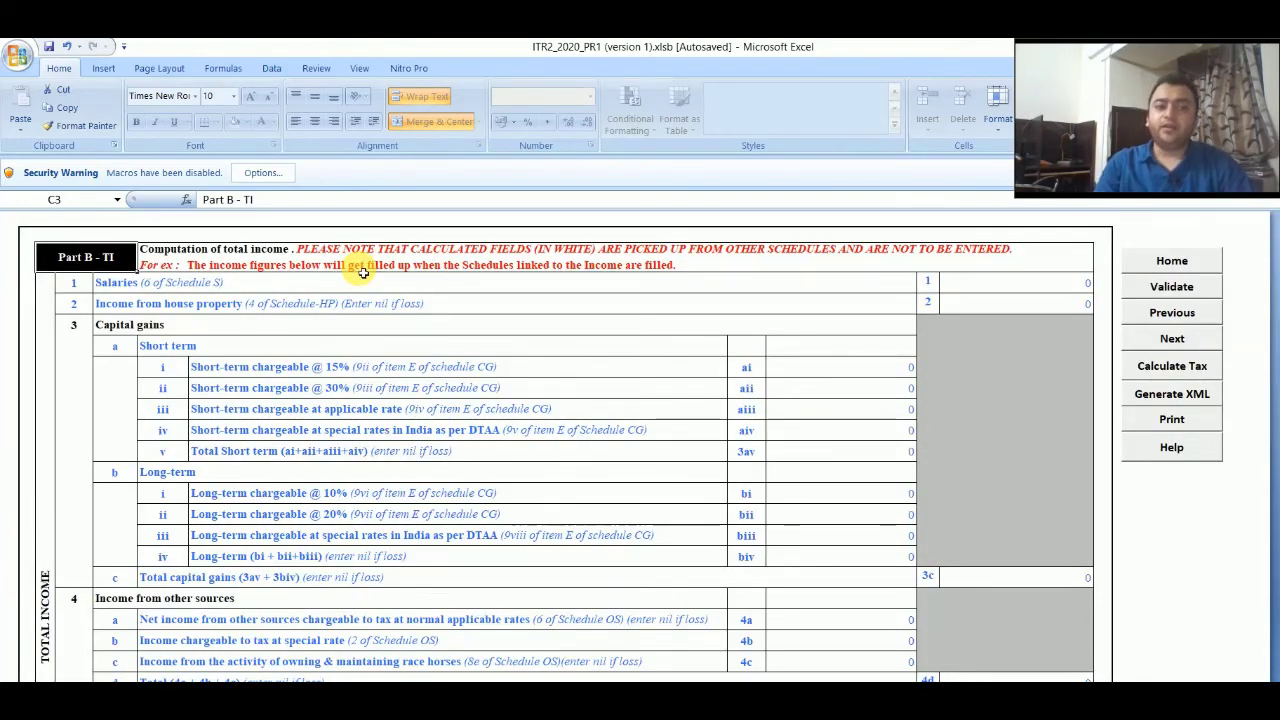
key(ctrl+Page_Up)
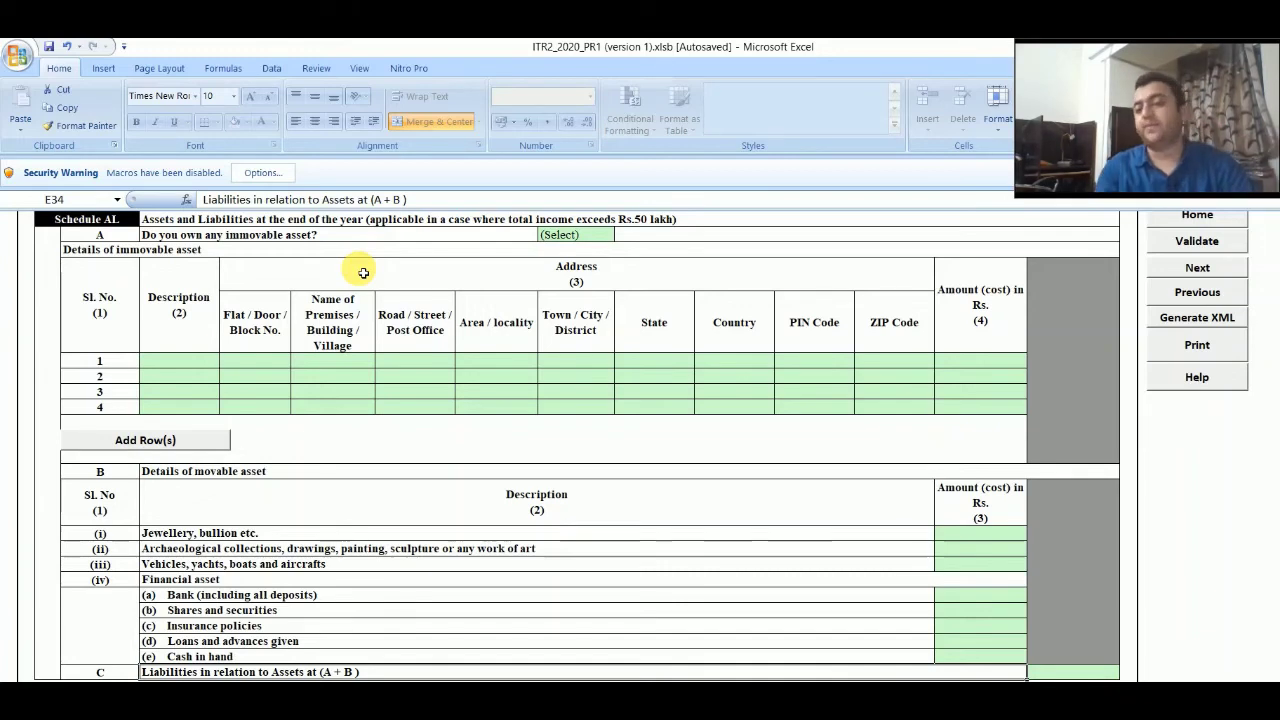
key(ctrl+Page_Down)
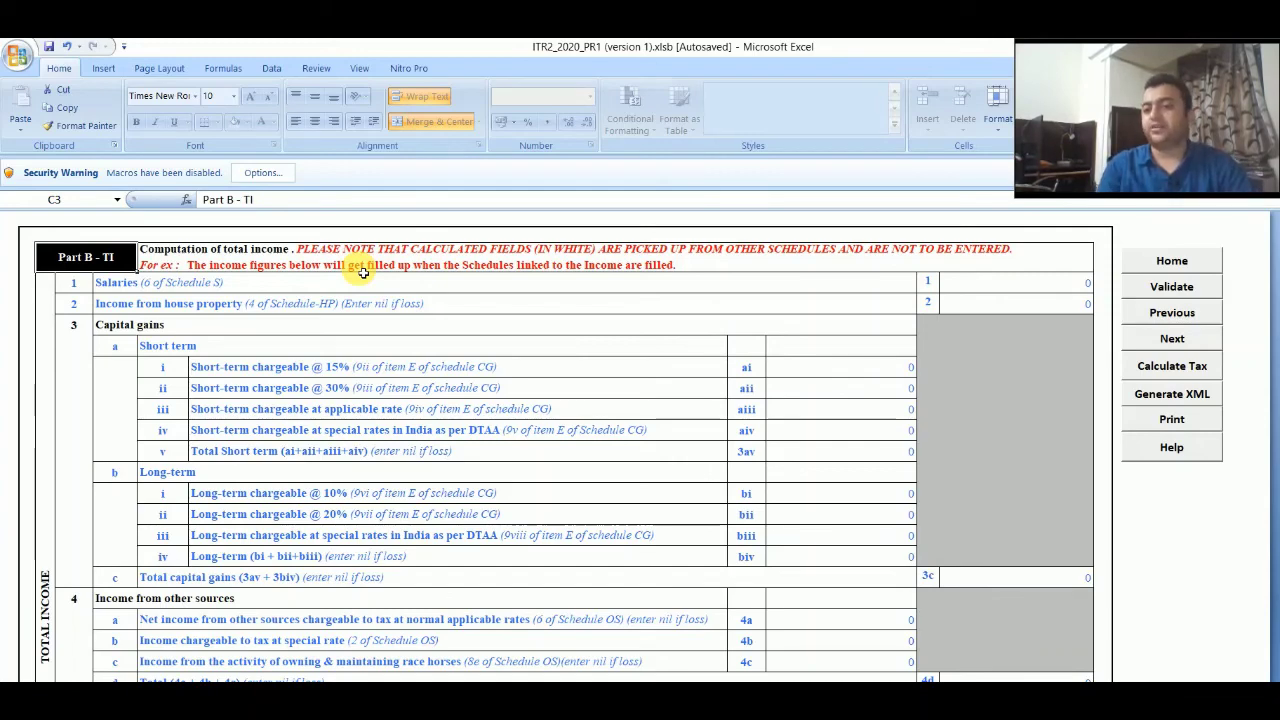
key(Down)
key(Down)
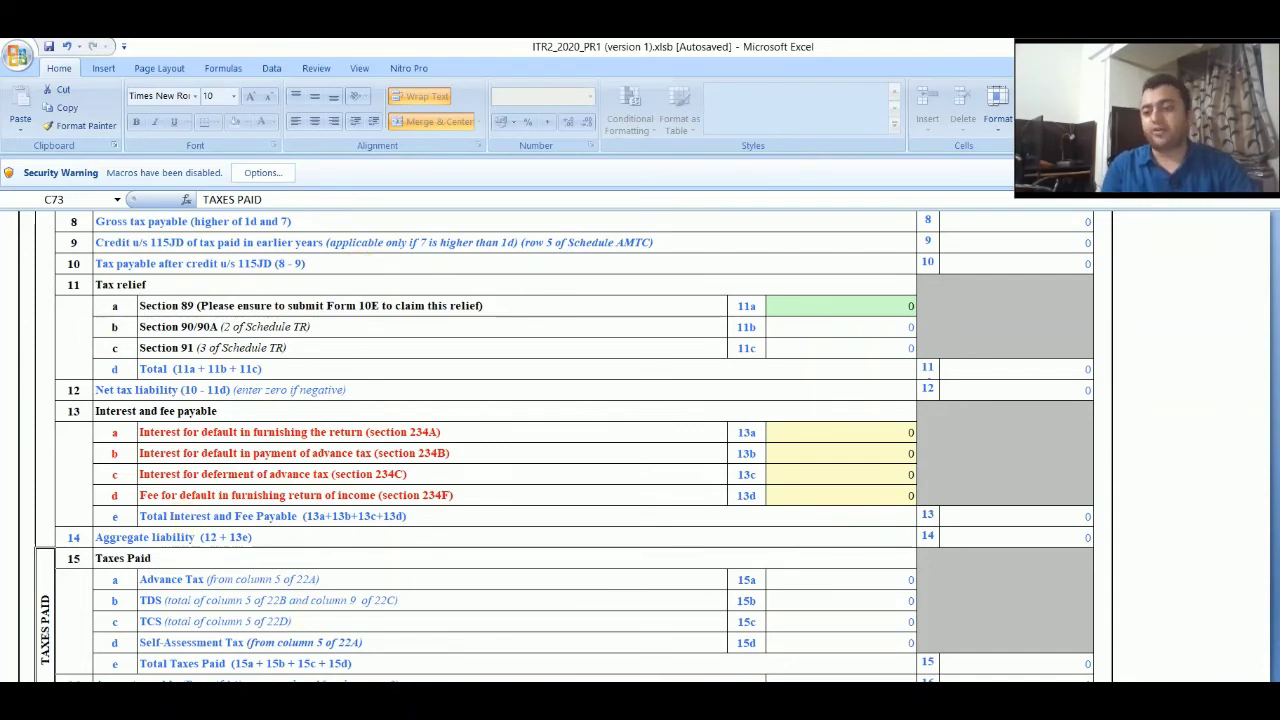
scroll(574, 450, down, 5)
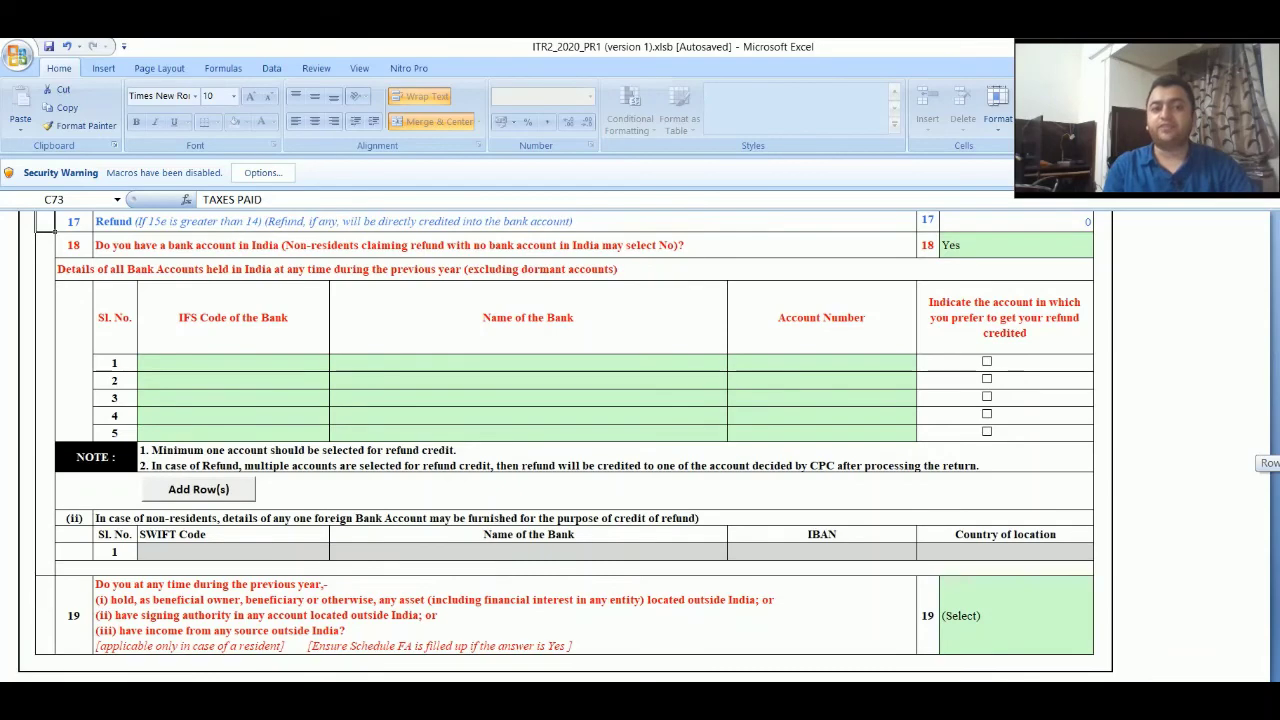
drag(1278, 463, 1278, 230)
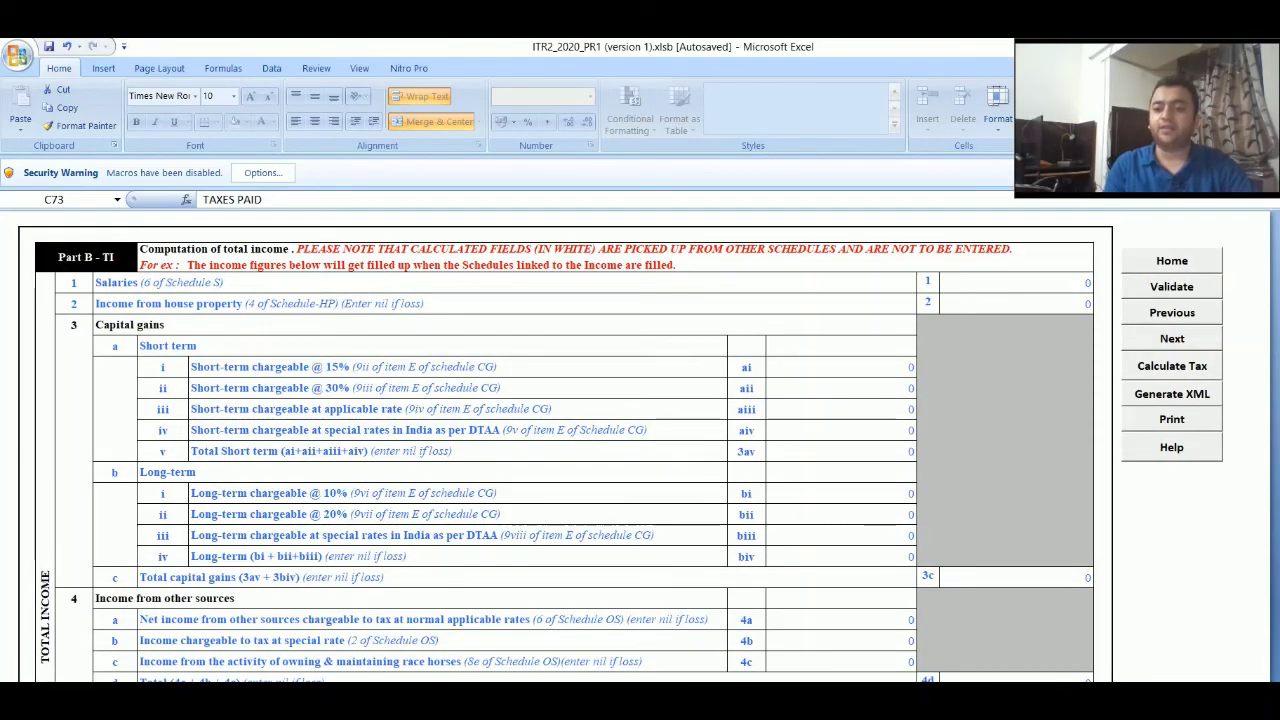
Step: Examine the Part B-TI total income computation and the Part B-TTI tax liability, relief, interest and taxes paid rows
scroll(621, 446, down, 7)
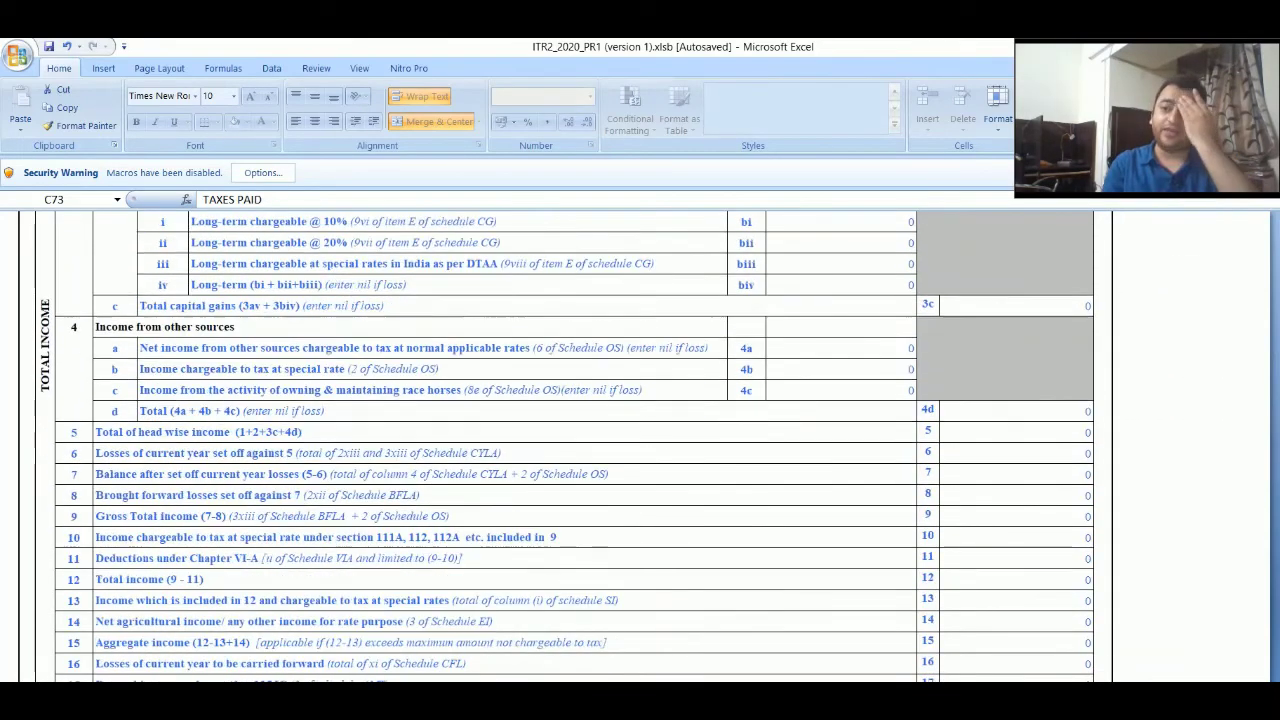
scroll(621, 446, down, 4)
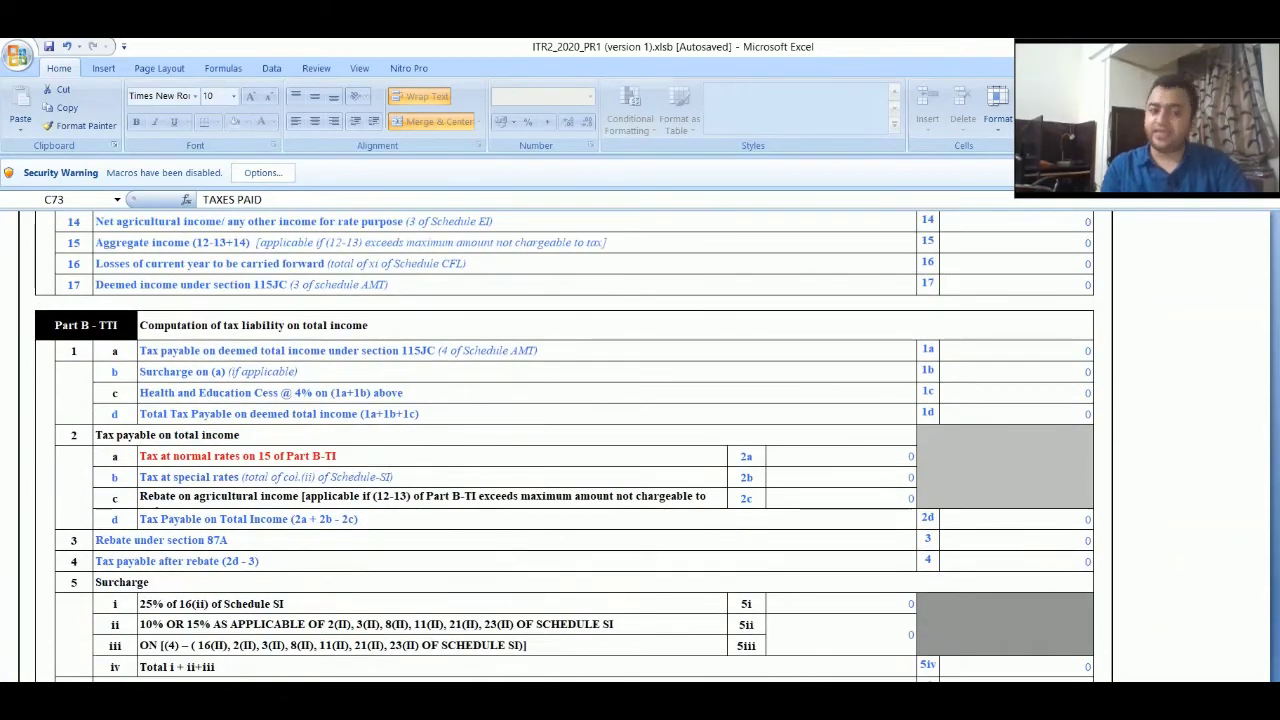
scroll(564, 447, down, 4)
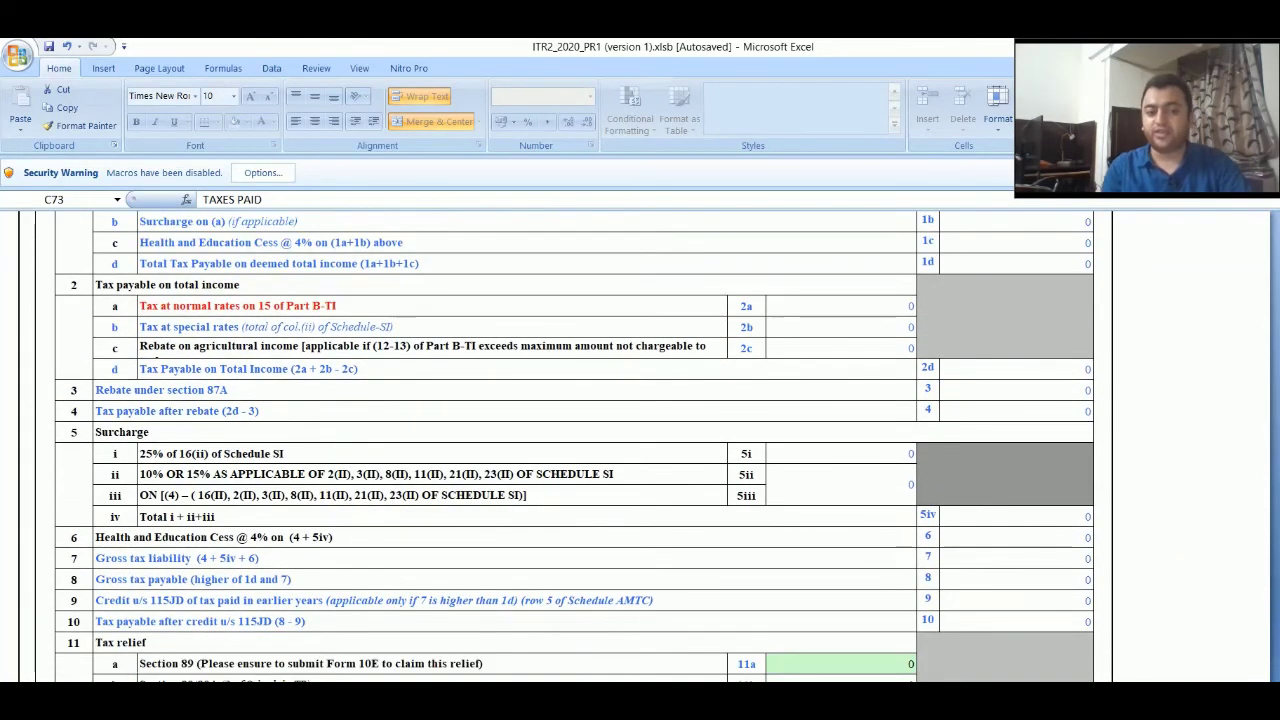
scroll(564, 447, down, 7)
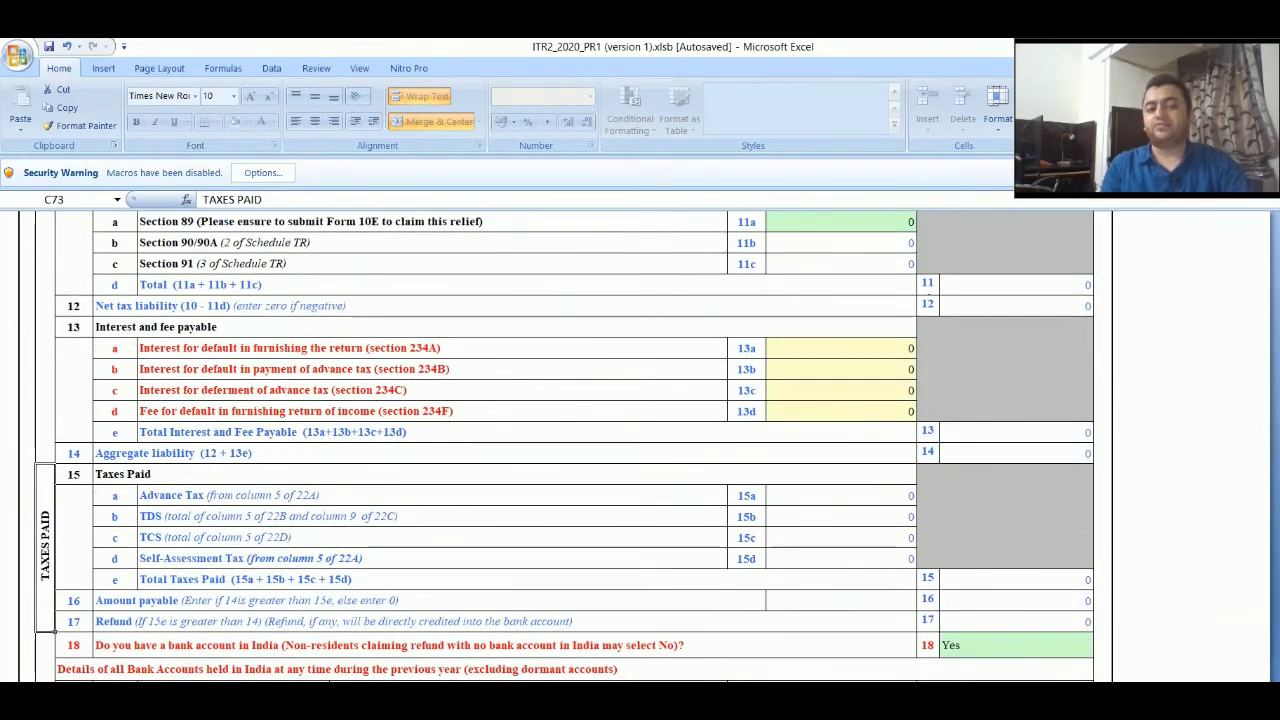
Step: Examine the Part B-TTI bank account and non-resident foreign account tables, and select the row 19 question on assets outside India
scroll(564, 447, down, 3)
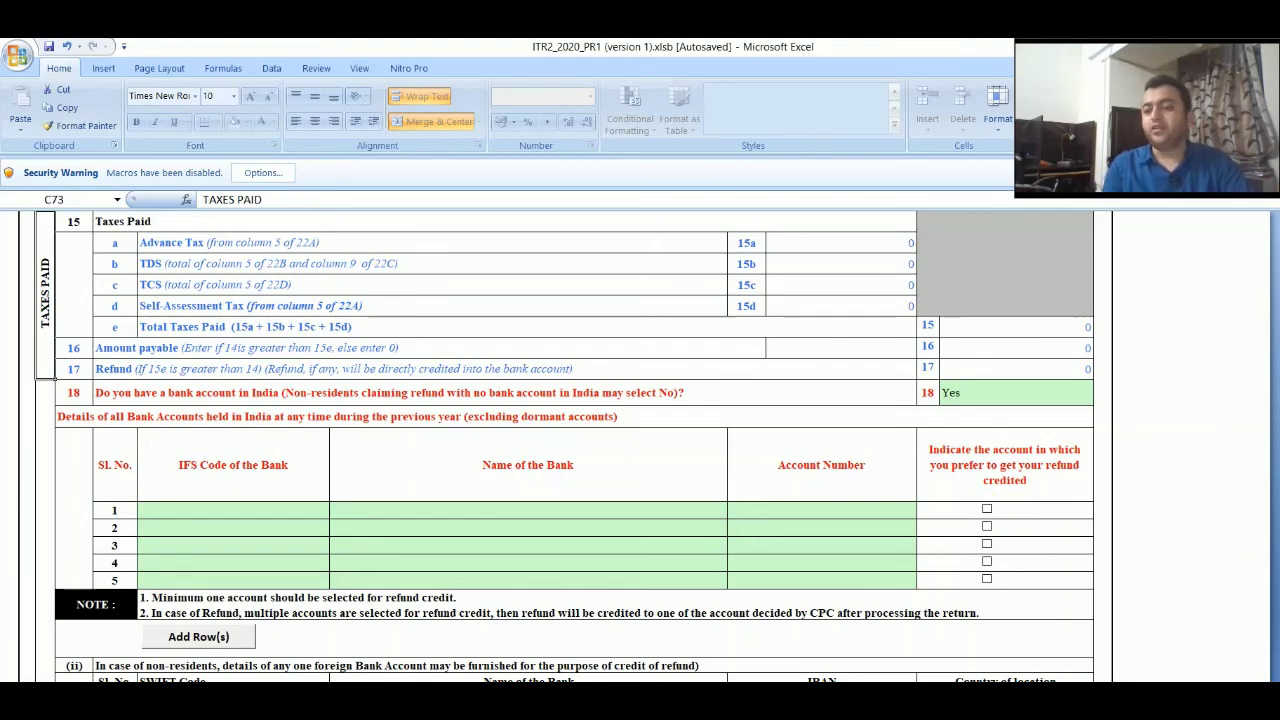
scroll(564, 446, down, 1)
scroll(564, 446, down, 4)
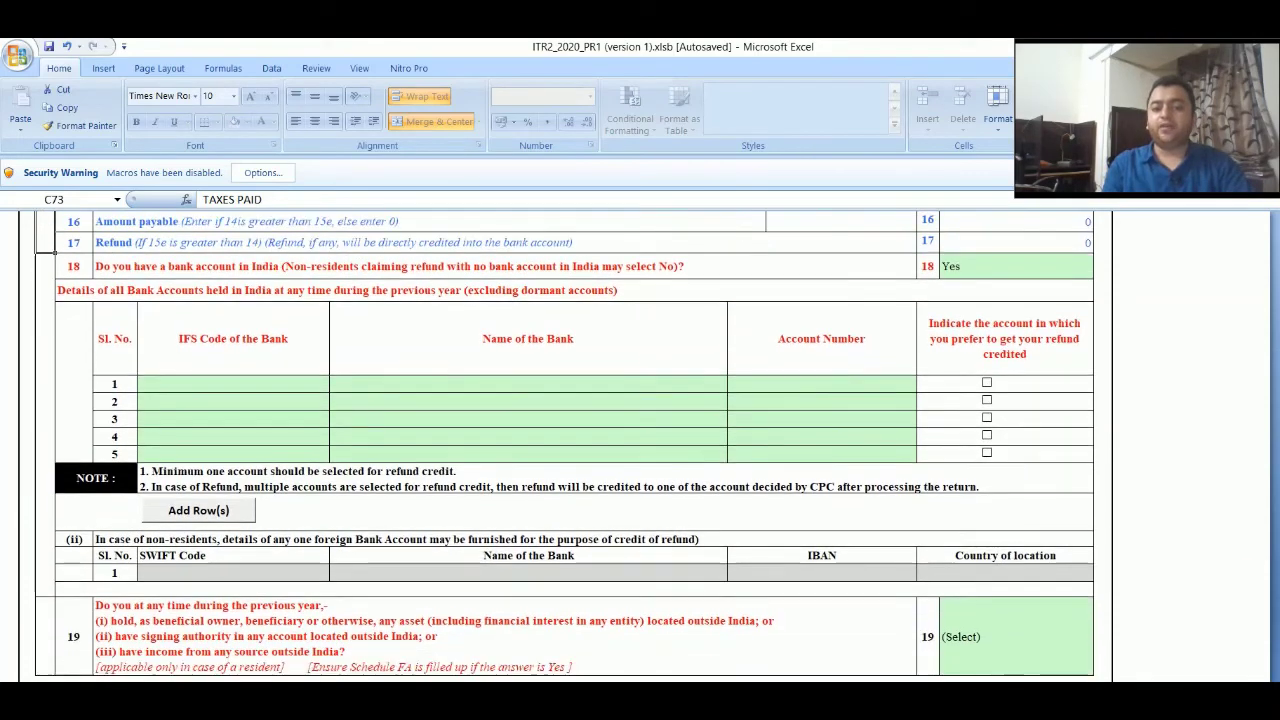
scroll(564, 446, down, 3)
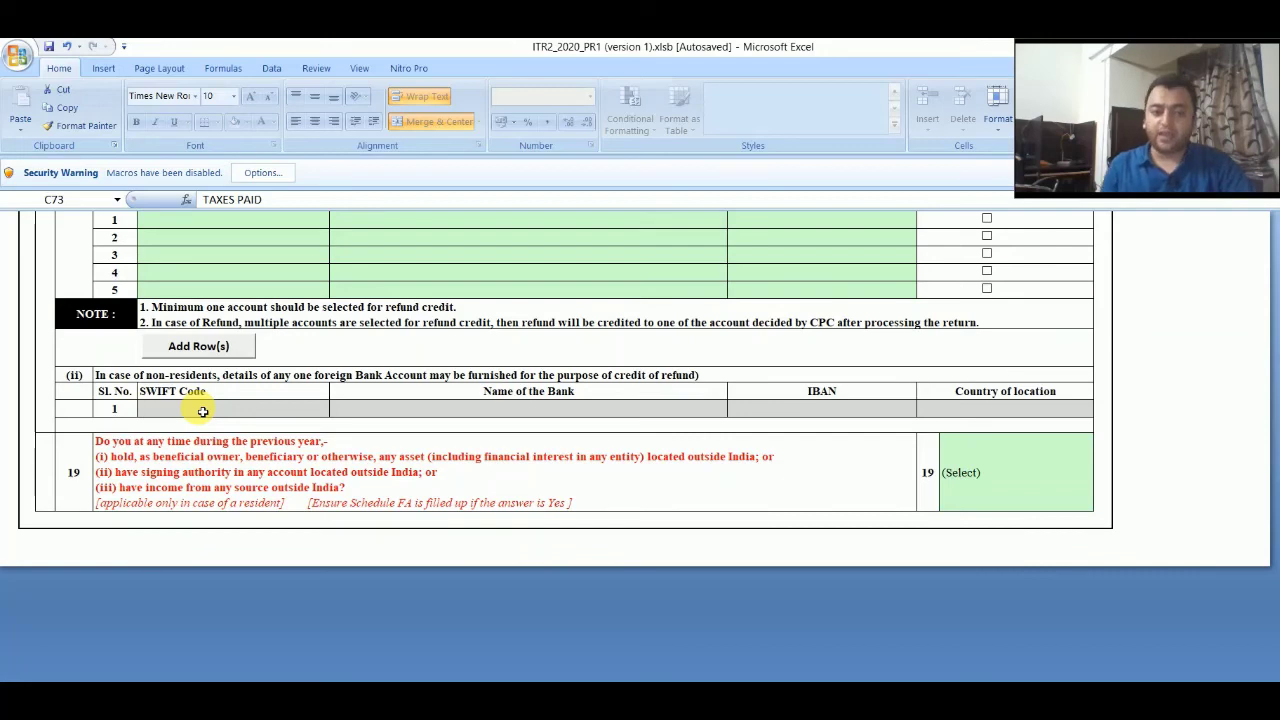
click(205, 474)
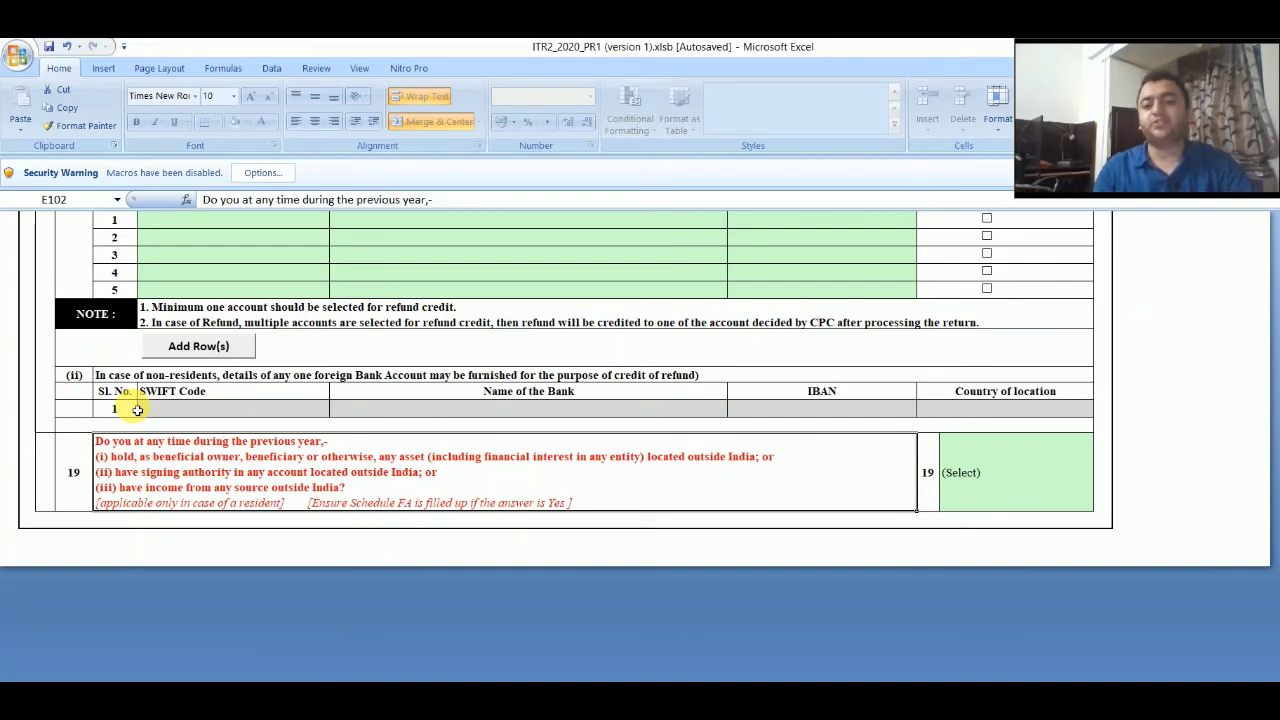
Step: View the advance and self-assessment tax payments in table 22 A and the salary TDS details in table TDS 1
key(ctrl+Page_Down)
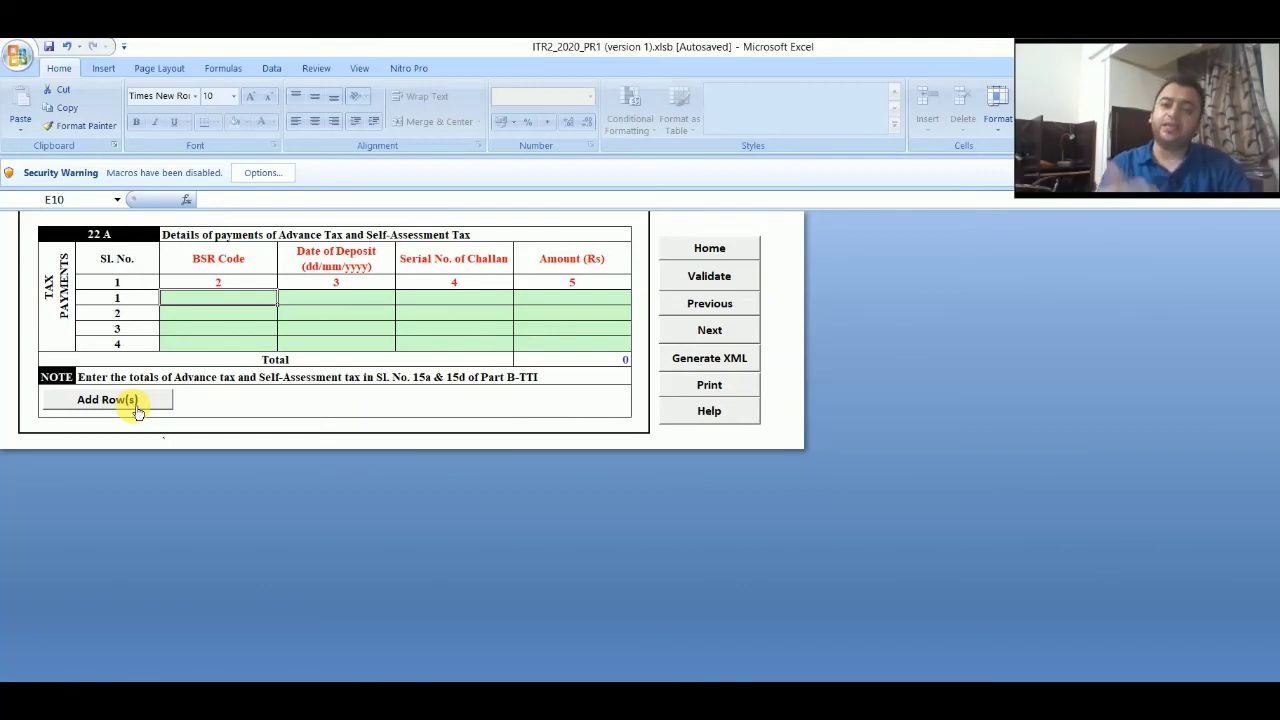
key(ctrl+Page_Down)
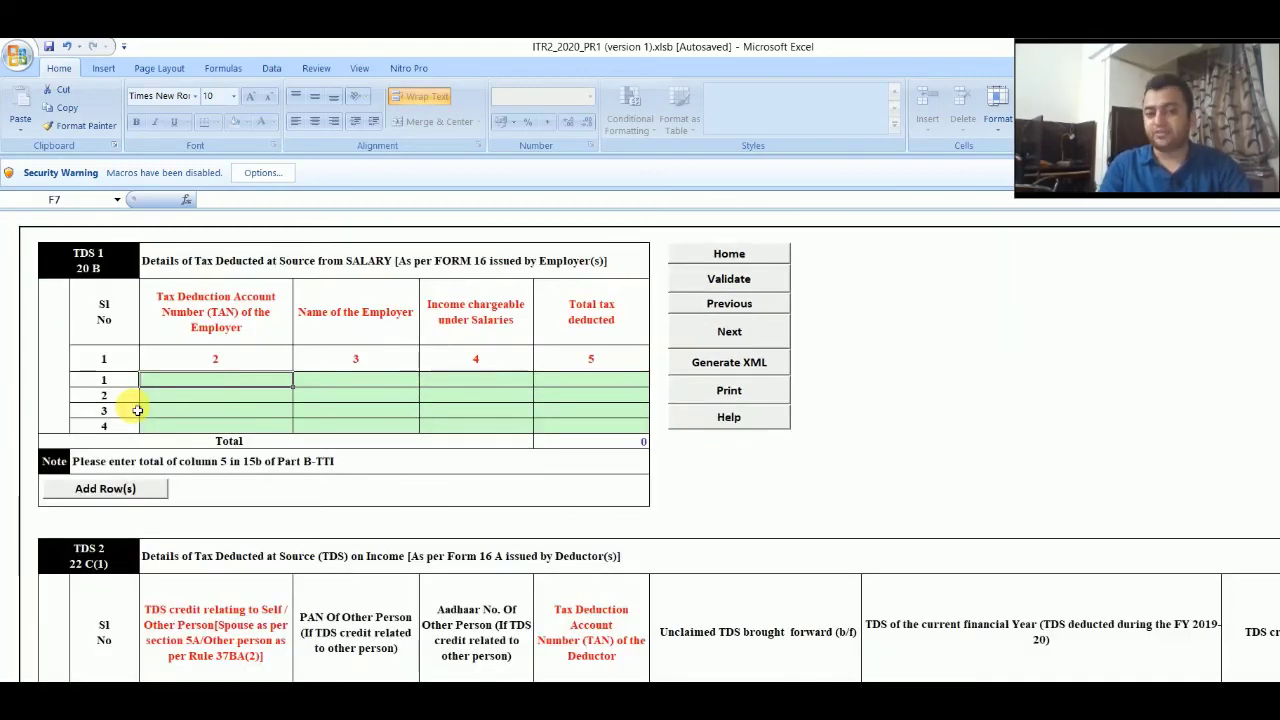
key(Down)
key(Down)
key(Down)
key(Down)
key(Down)
key(Down)
key(Down)
key(Down)
key(Down)
key(Down)
key(Down)
key(Down)
key(Down)
key(Down)
key(Down)
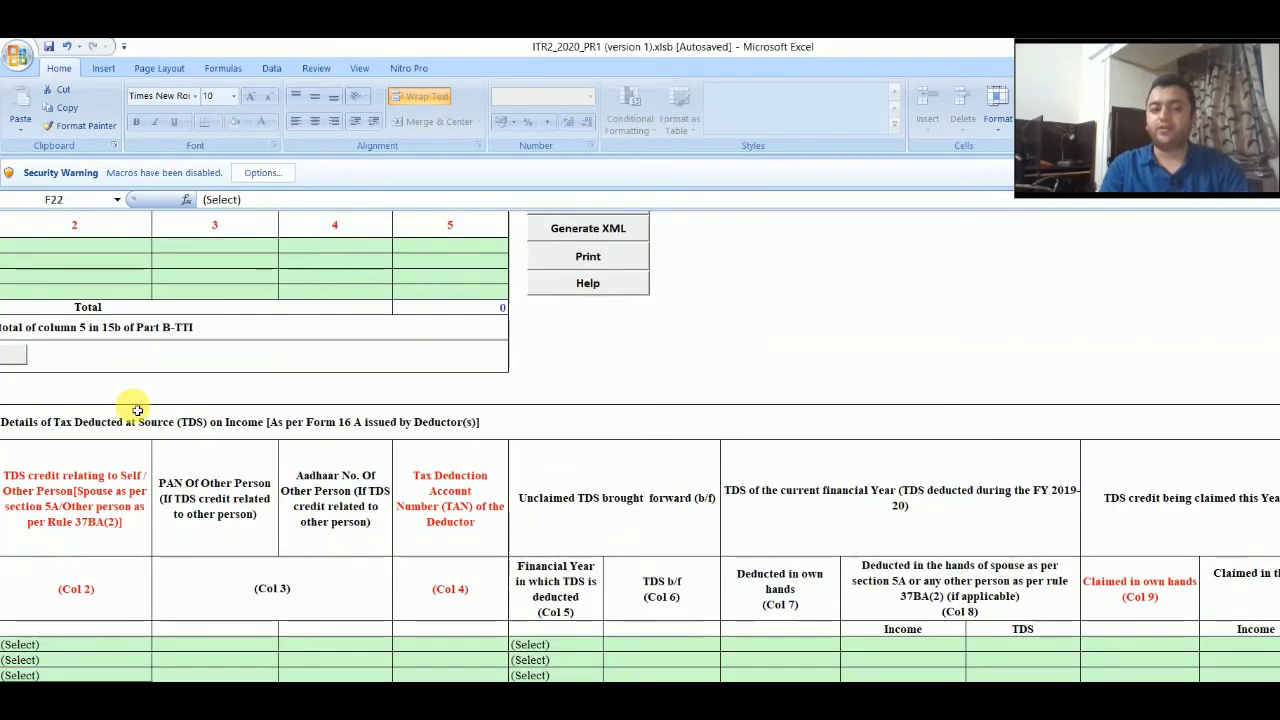
Step: Examine the TDS 2 table for tax deducted as per Form 16 A, starting from its first column
key(Left)
key(Left)
key(Left)
key(Left)
key(Left)
key(Down)
key(Down)
key(Down)
key(Down)
key(Down)
key(Down)
key(Down)
key(Down)
key(Down)
key(Down)
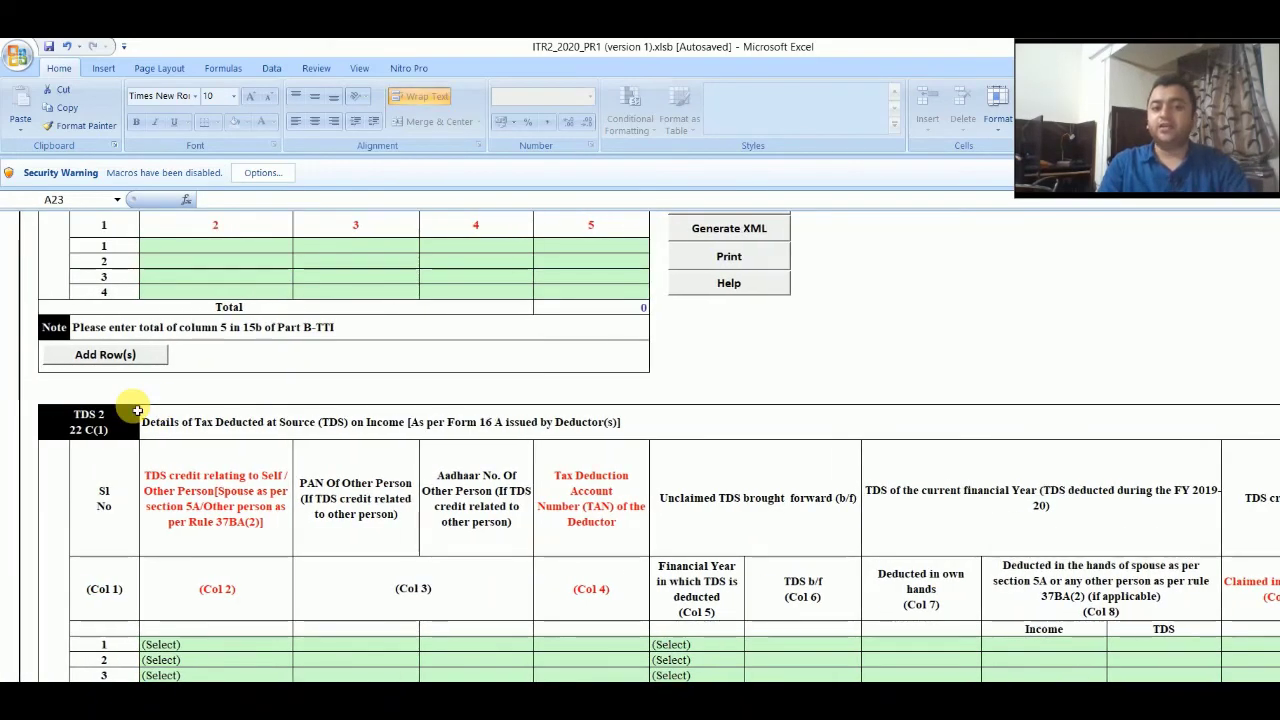
Step: Examine the TDS 3 table for tax deducted as per Form 16B/16C, including its buyer or tenant columns
key(Down)
key(Down)
key(Down)
key(Down)
key(Down)
key(Down)
key(Down)
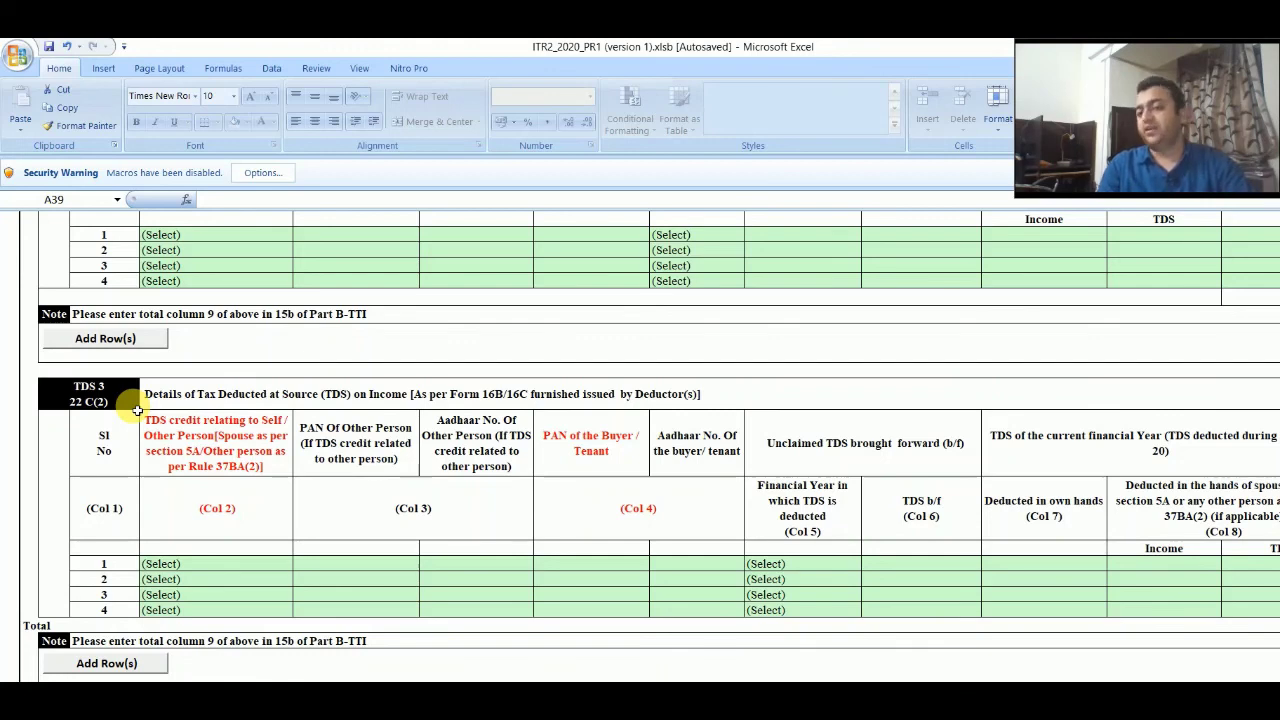
Step: View the tax collected at source table 22 D and the Verification sheet
key(ctrl+Page_Down)
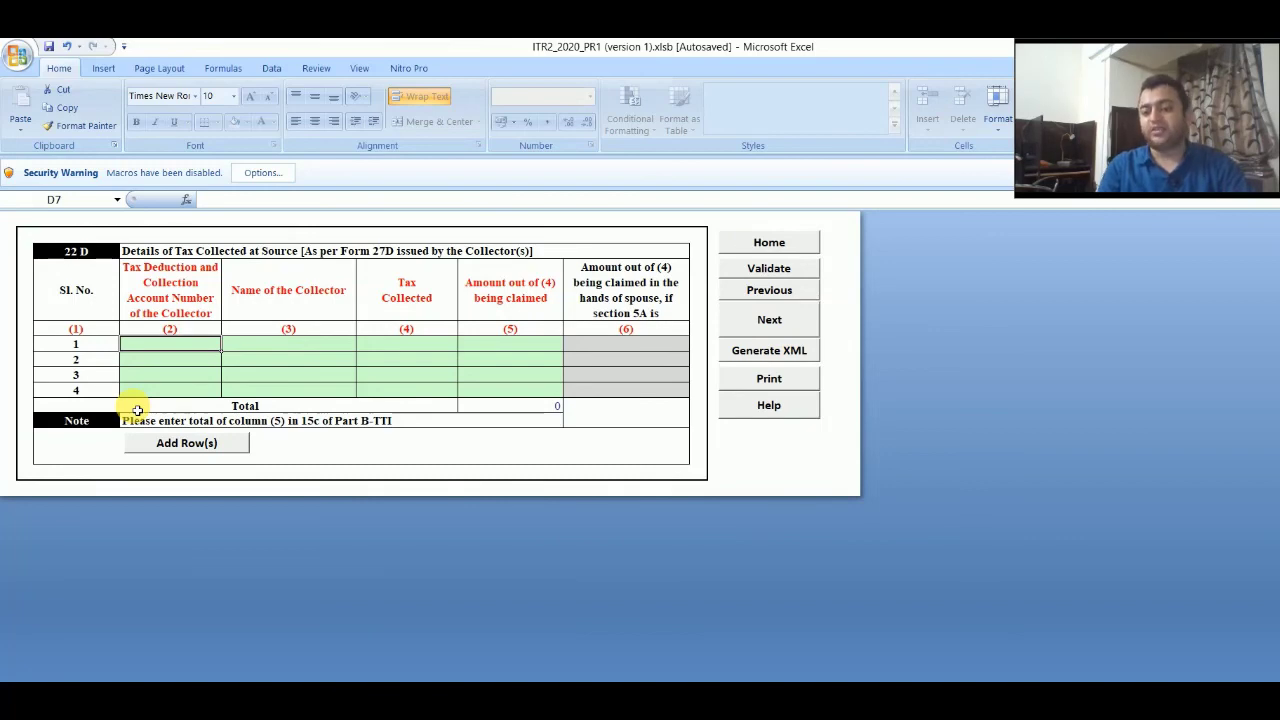
key(ctrl+Page_Down)
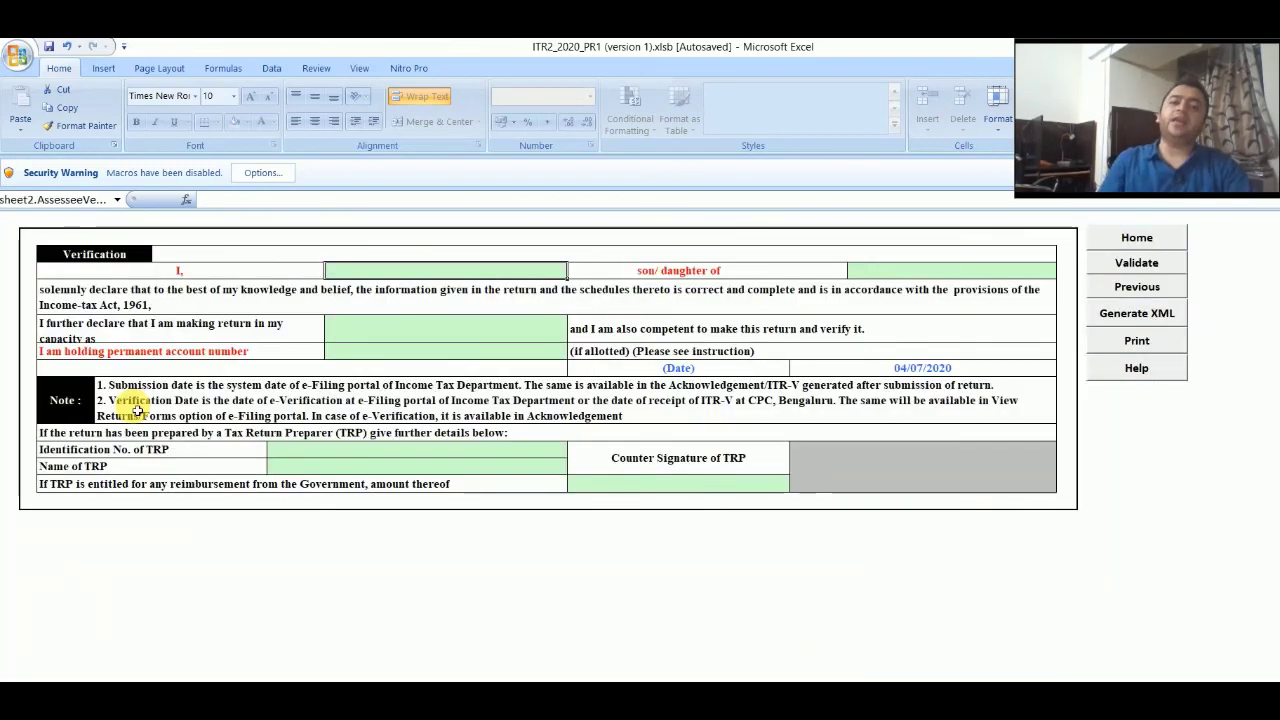